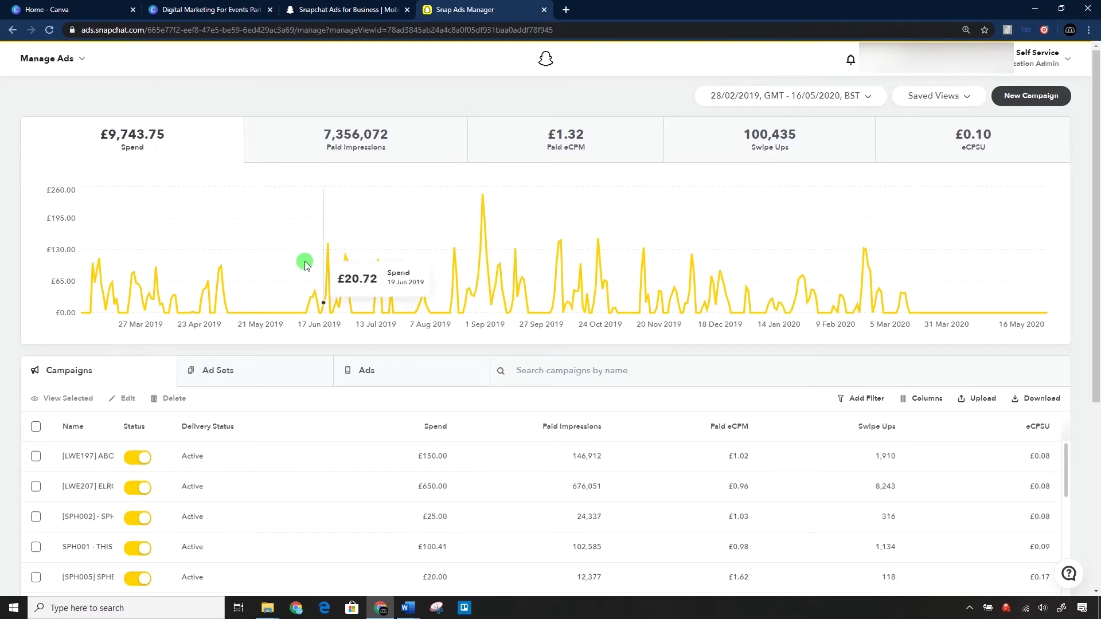
# Look through the Manage Ads navigation options and the list of available ad accounts.
pyautogui.click(79, 61)
pyautogui.click(79, 60)
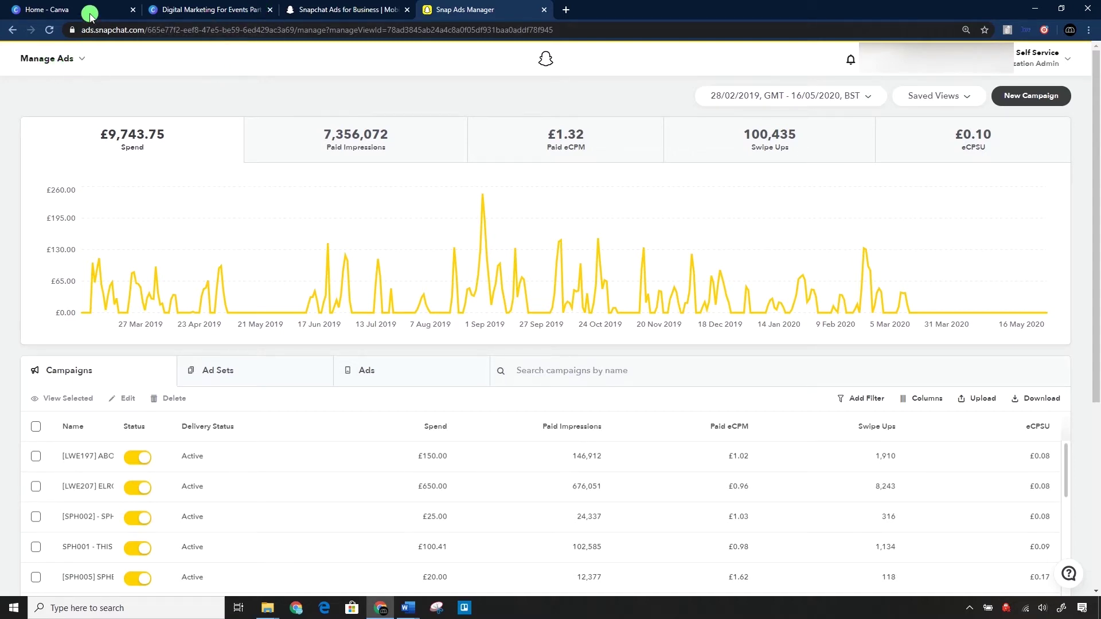
pyautogui.click(60, 63)
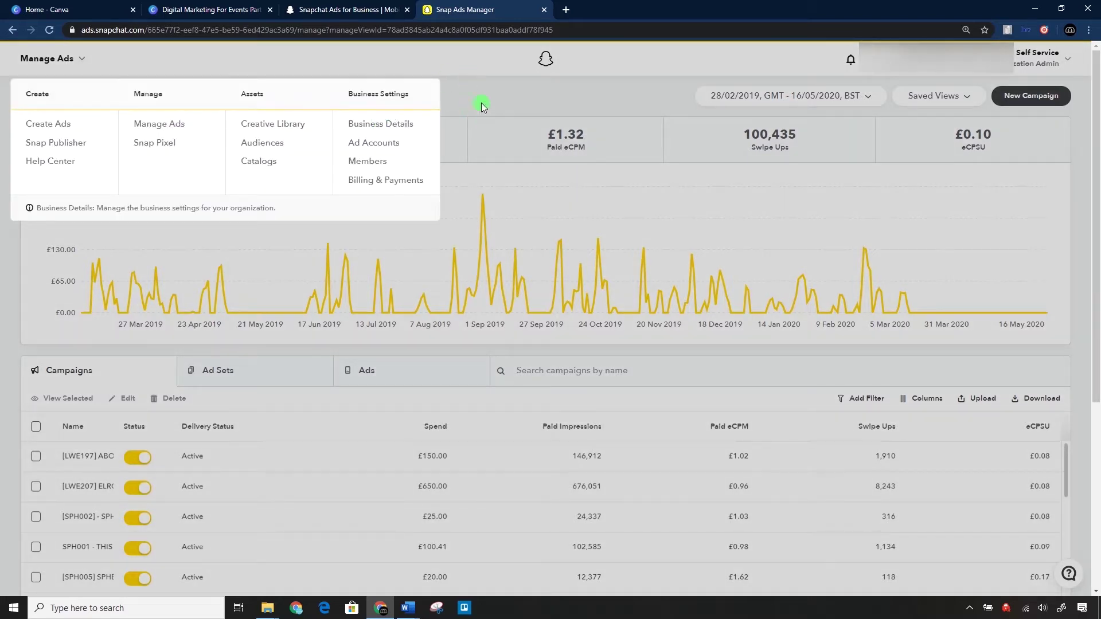
pyautogui.click(493, 97)
pyautogui.click(946, 57)
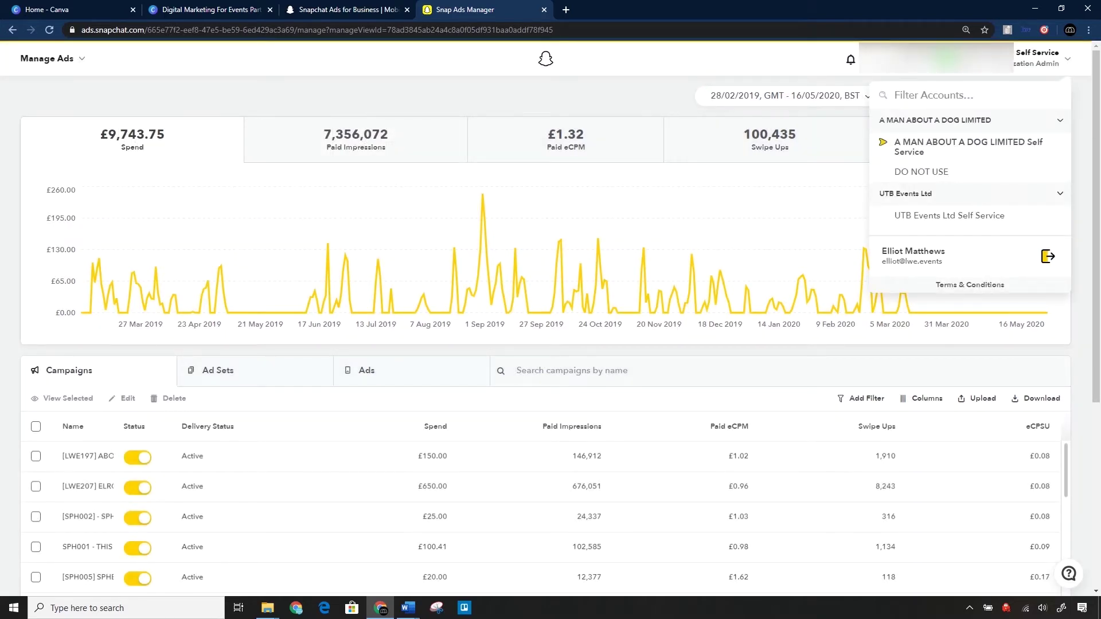
pyautogui.click(609, 80)
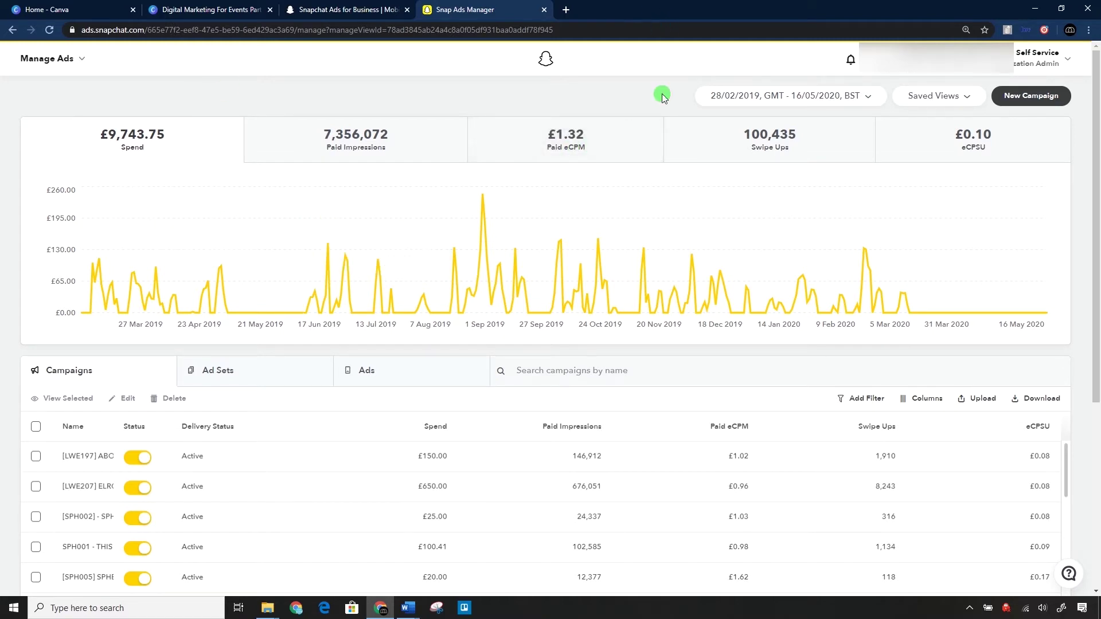
# Start a new Single Image or Video creative from the Creative Library.
pyautogui.click(77, 58)
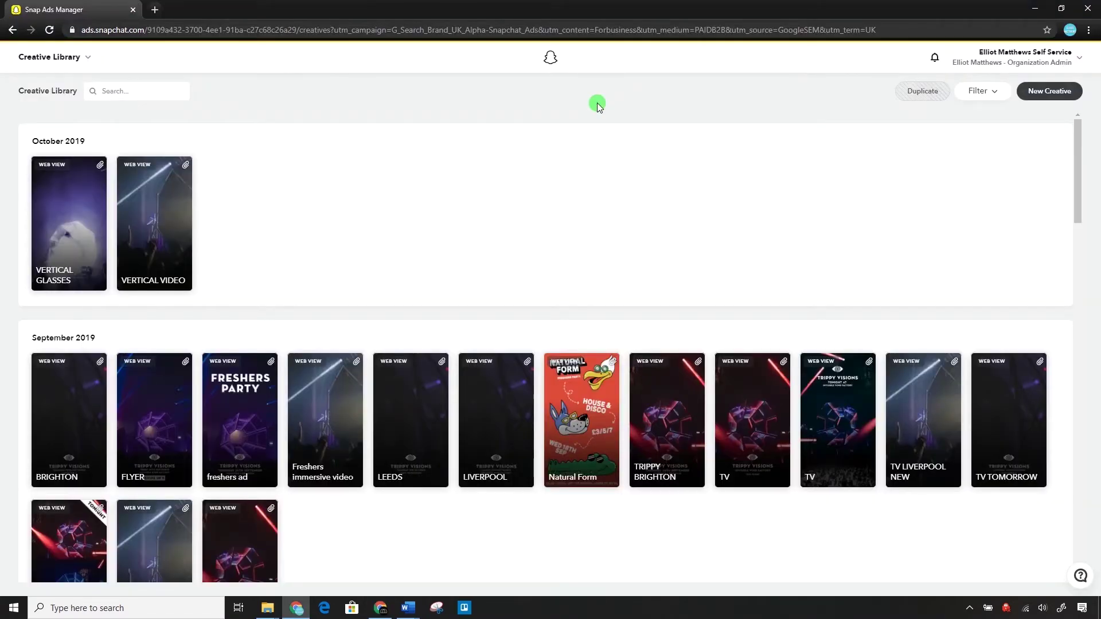
pyautogui.click(56, 59)
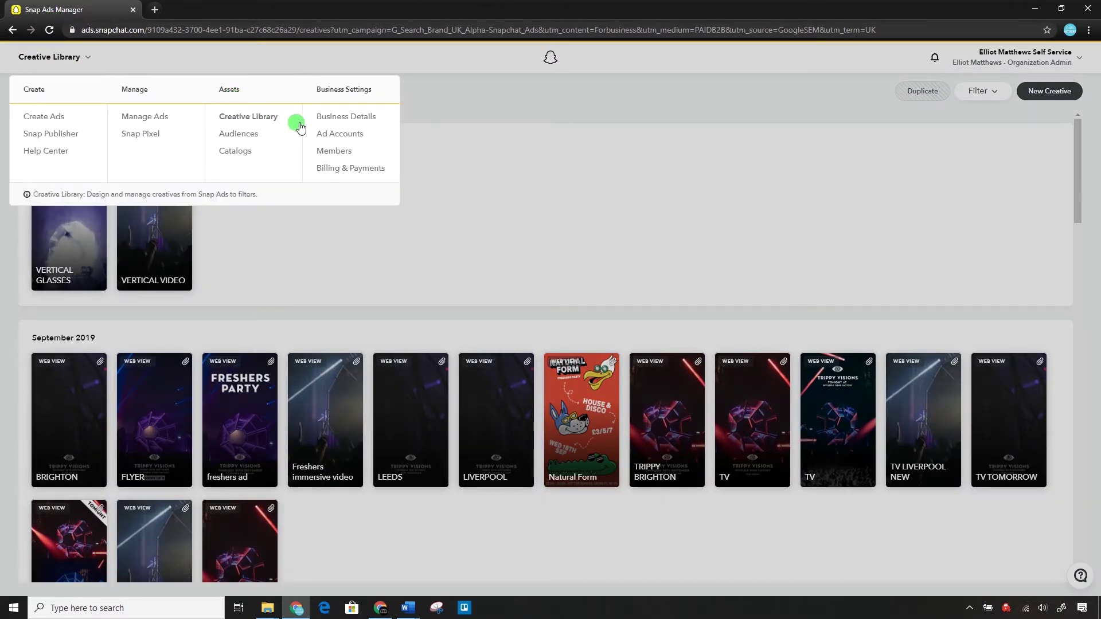
pyautogui.click(565, 223)
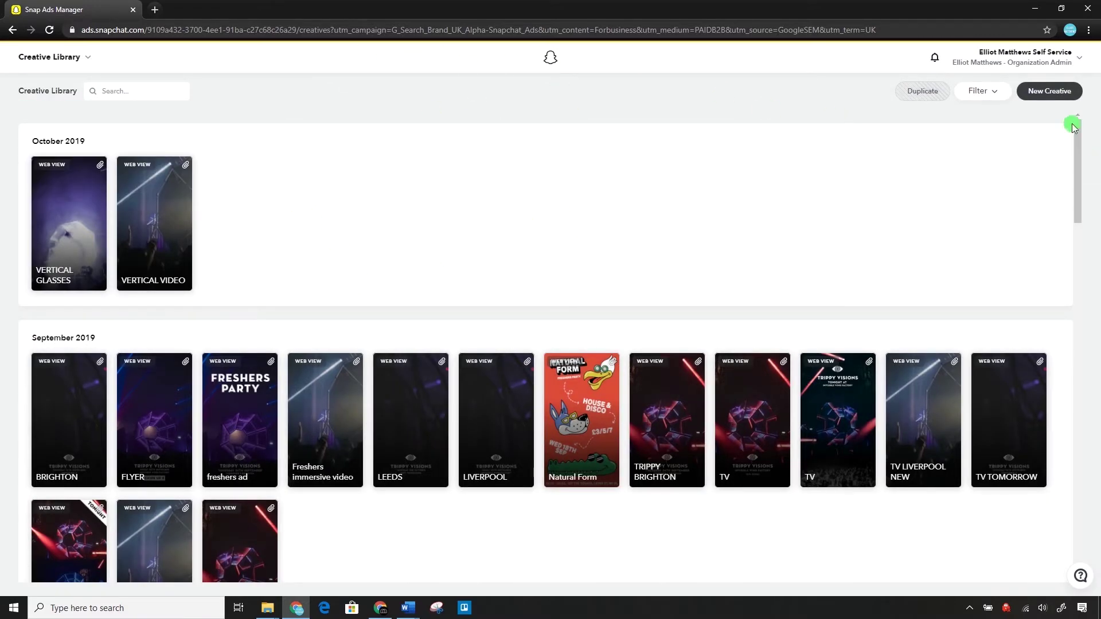
pyautogui.click(1049, 91)
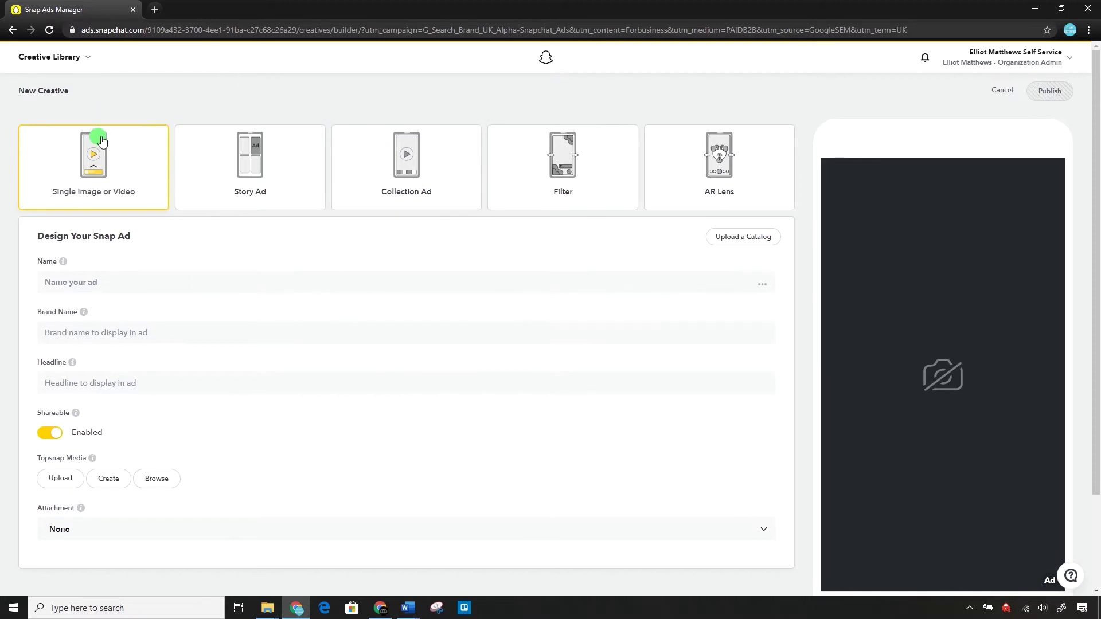
pyautogui.click(127, 280)
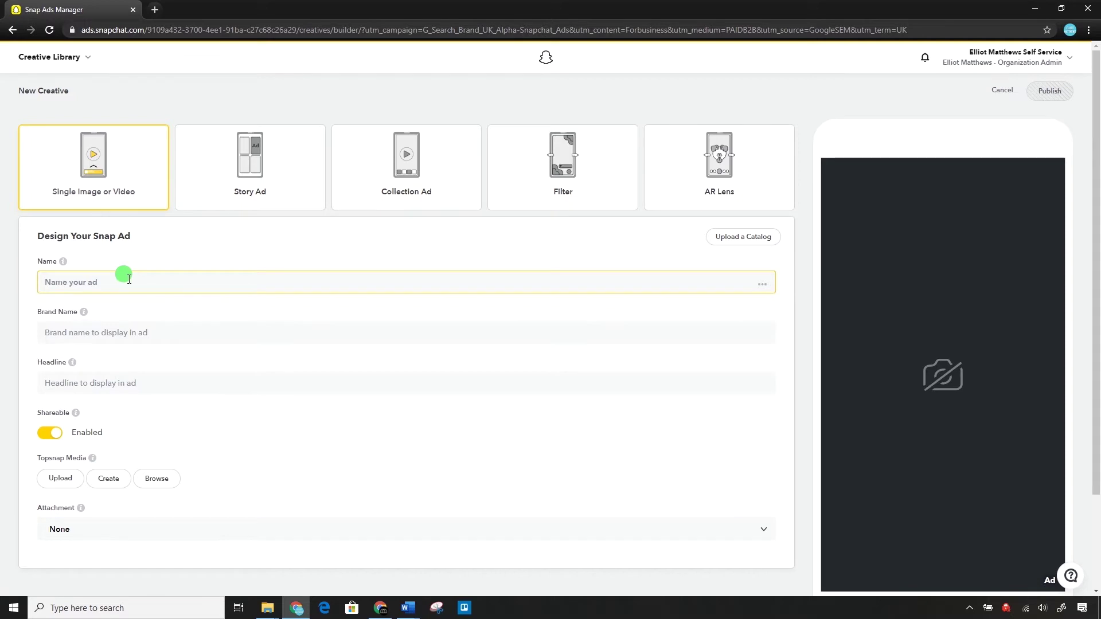
pyautogui.click(165, 340)
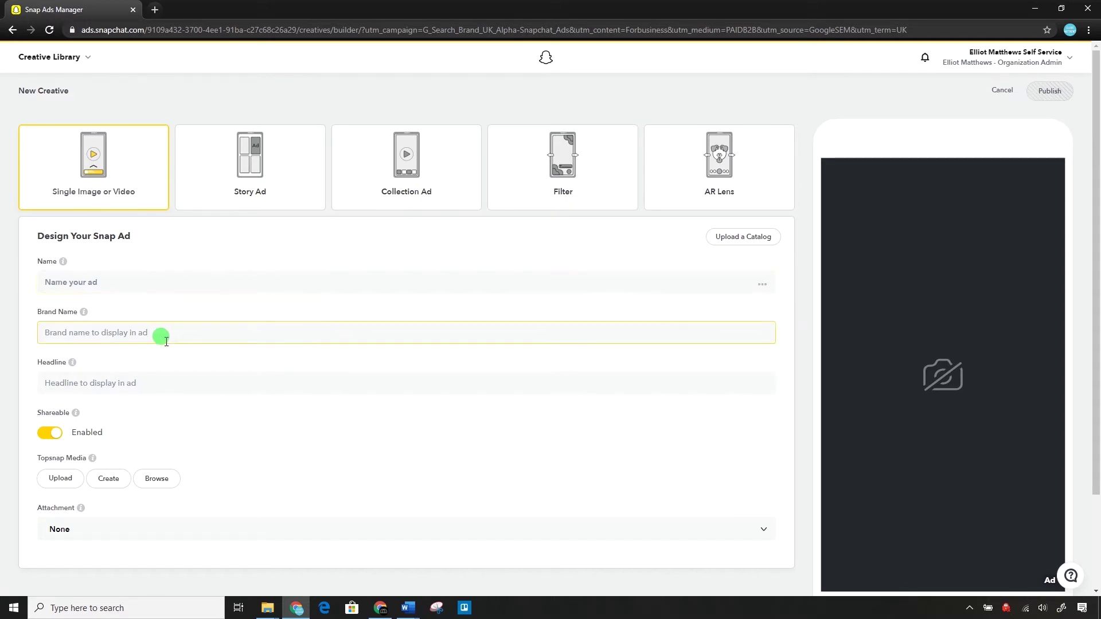
# Upload "brighton snap no swipe.jpg" from the Assets folder of Trippy Visions' September + October 2019 Tour as the topsnap media.
pyautogui.scroll(-1, 160, 341)
pyautogui.click(74, 363)
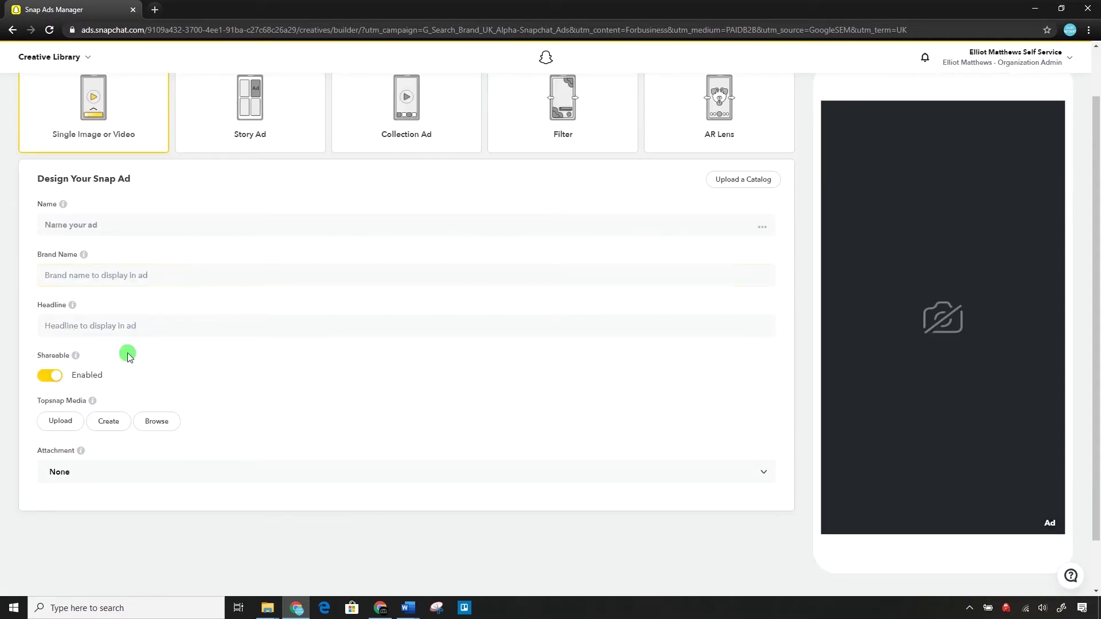
pyautogui.click(60, 421)
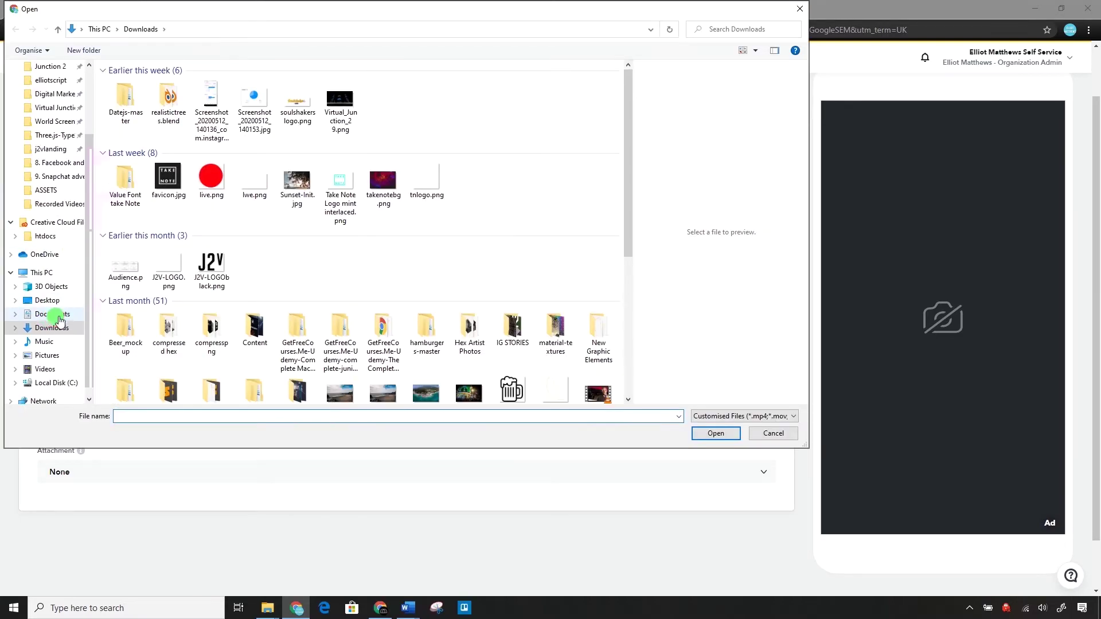
pyautogui.click(52, 315)
pyautogui.doubleClick(151, 252)
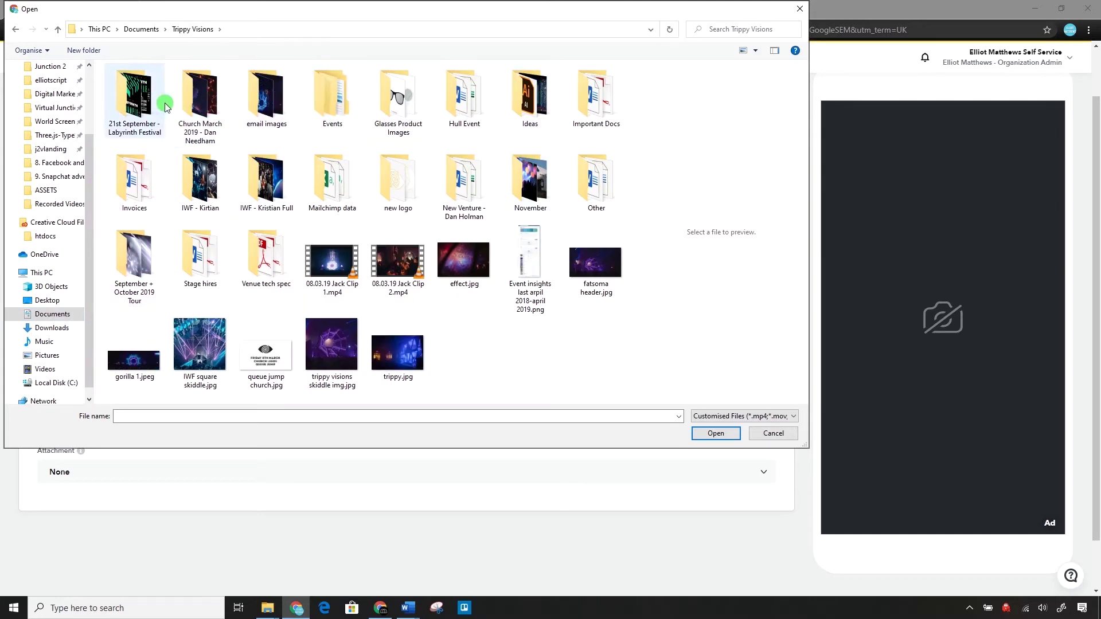
pyautogui.click(137, 263)
pyautogui.doubleClick(136, 262)
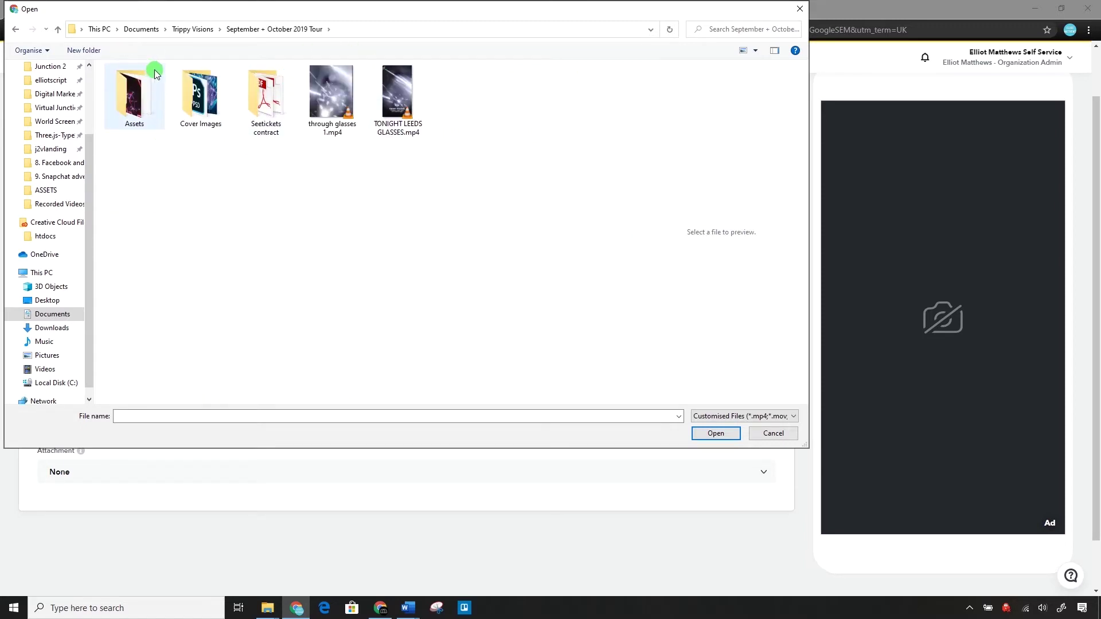
pyautogui.doubleClick(136, 86)
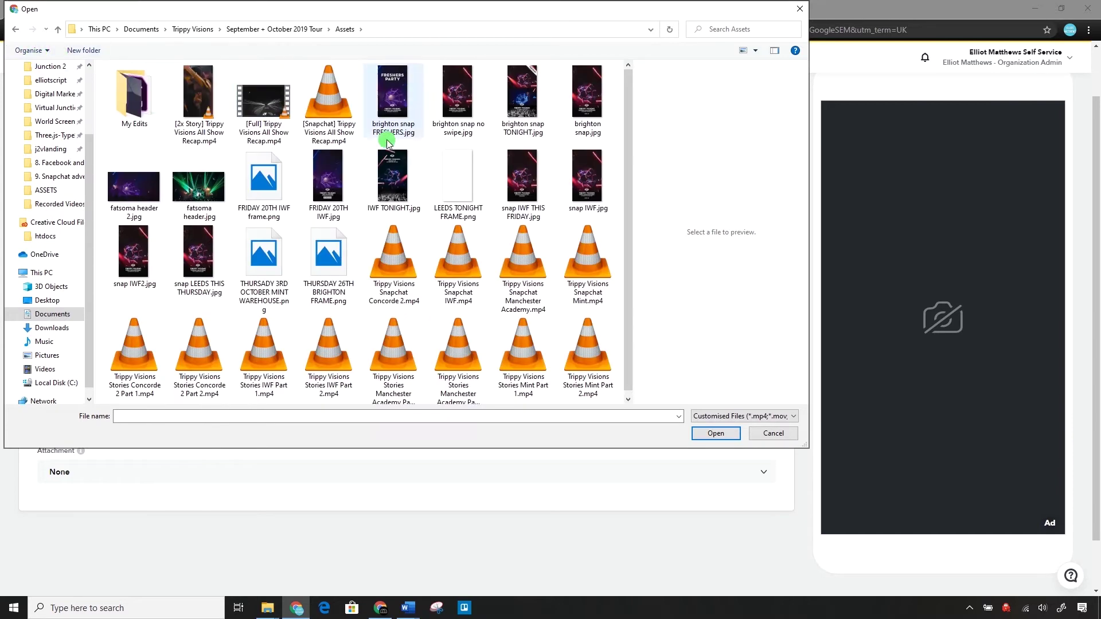
pyautogui.click(459, 89)
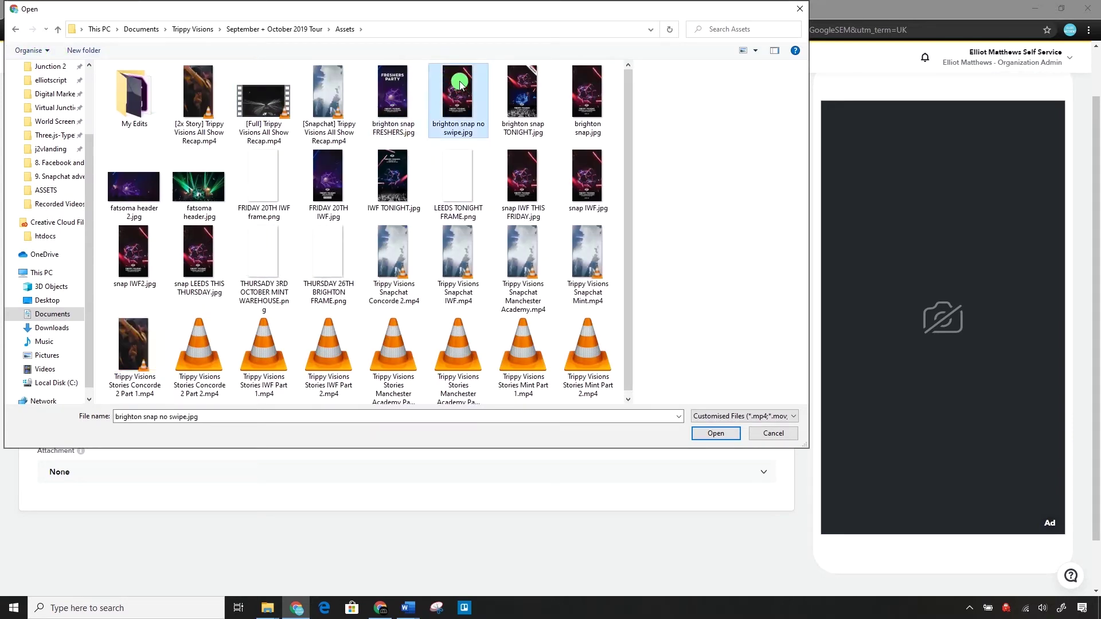
pyautogui.click(702, 420)
pyautogui.click(705, 423)
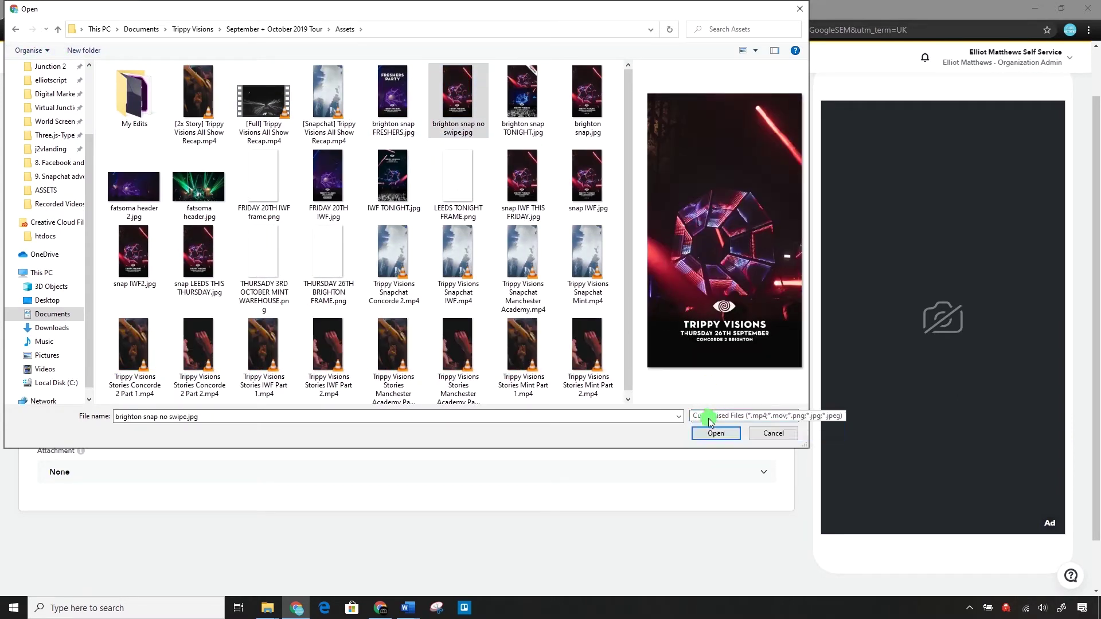
pyautogui.click(709, 435)
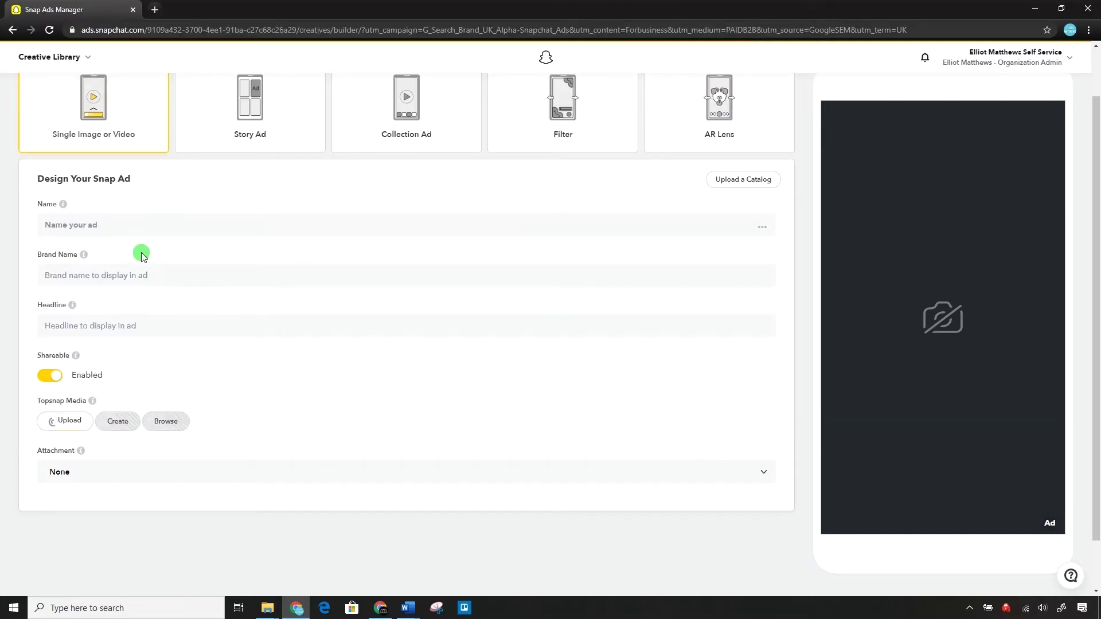
pyautogui.click(174, 284)
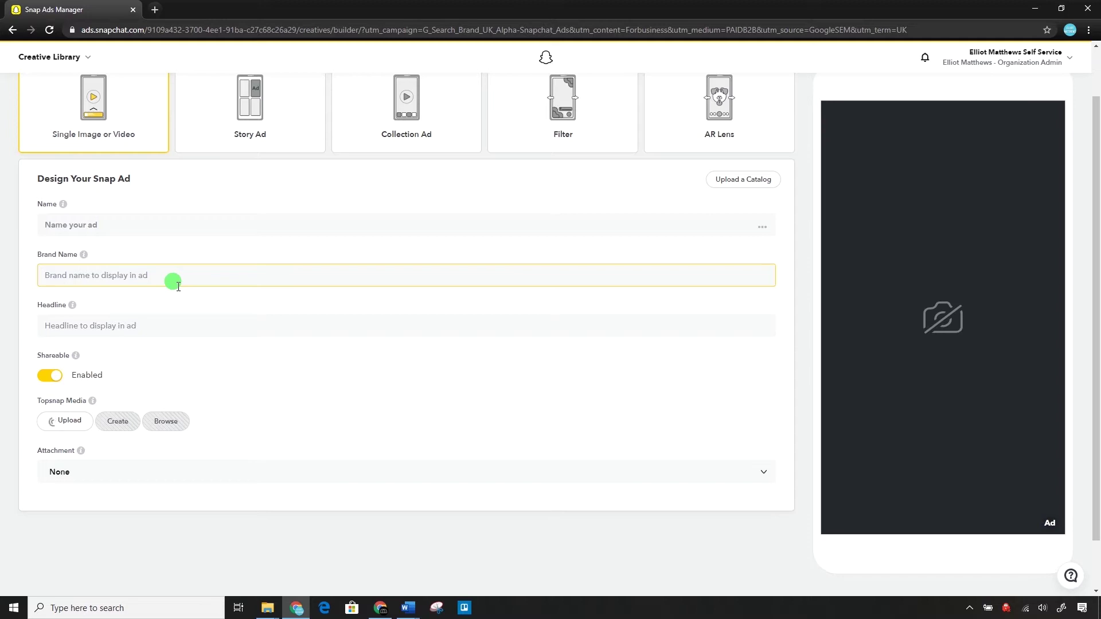
pyautogui.click(156, 291)
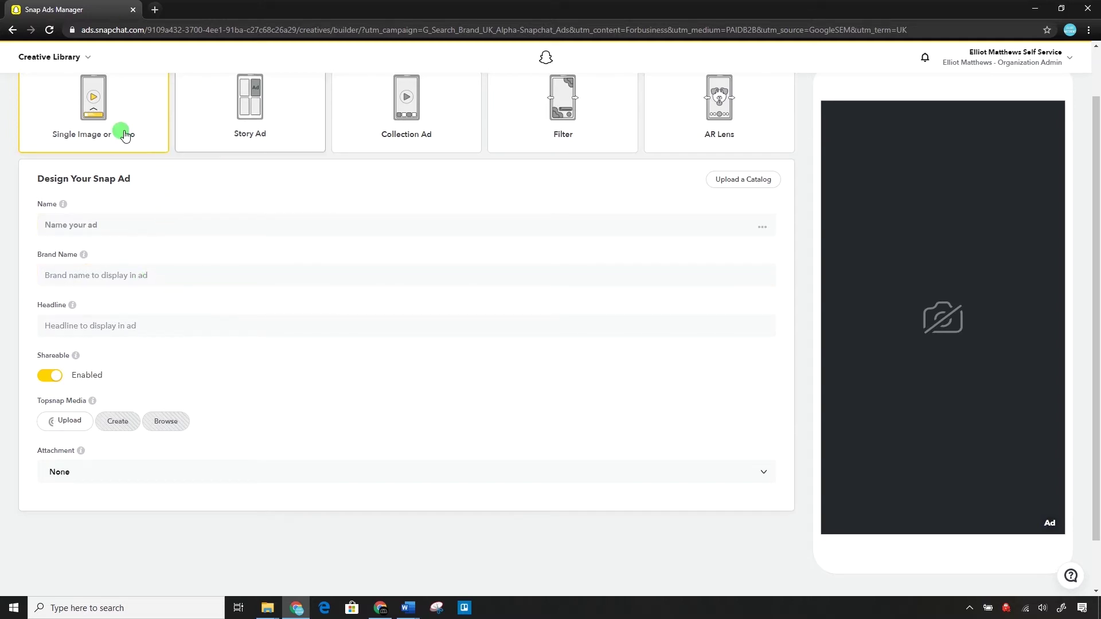
pyautogui.scroll(1, 132, 186)
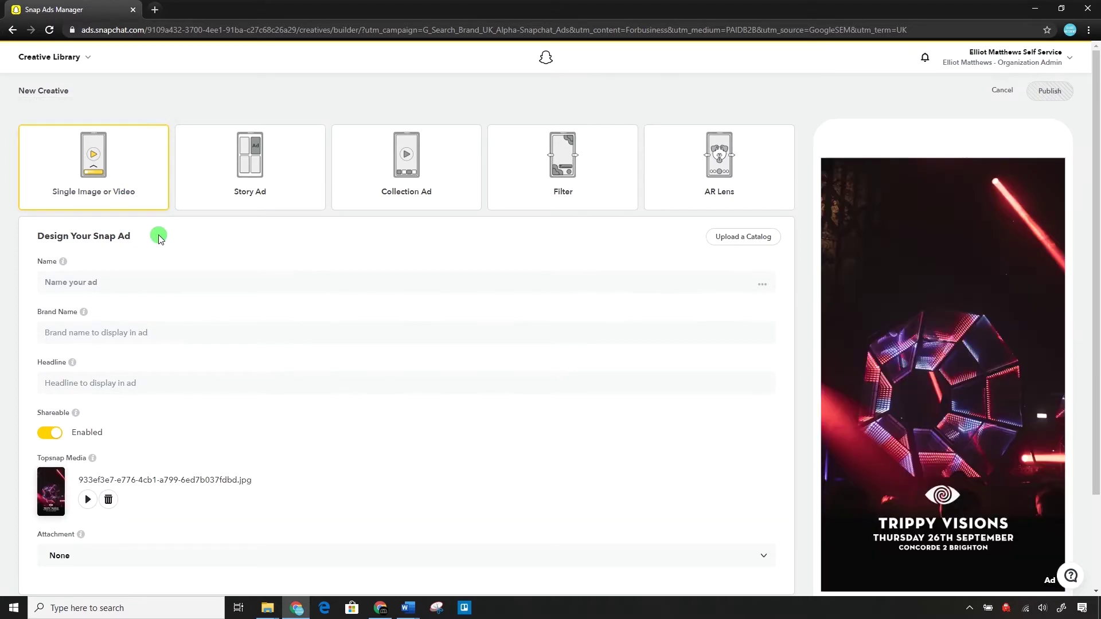
pyautogui.scroll(-2, 190, 255)
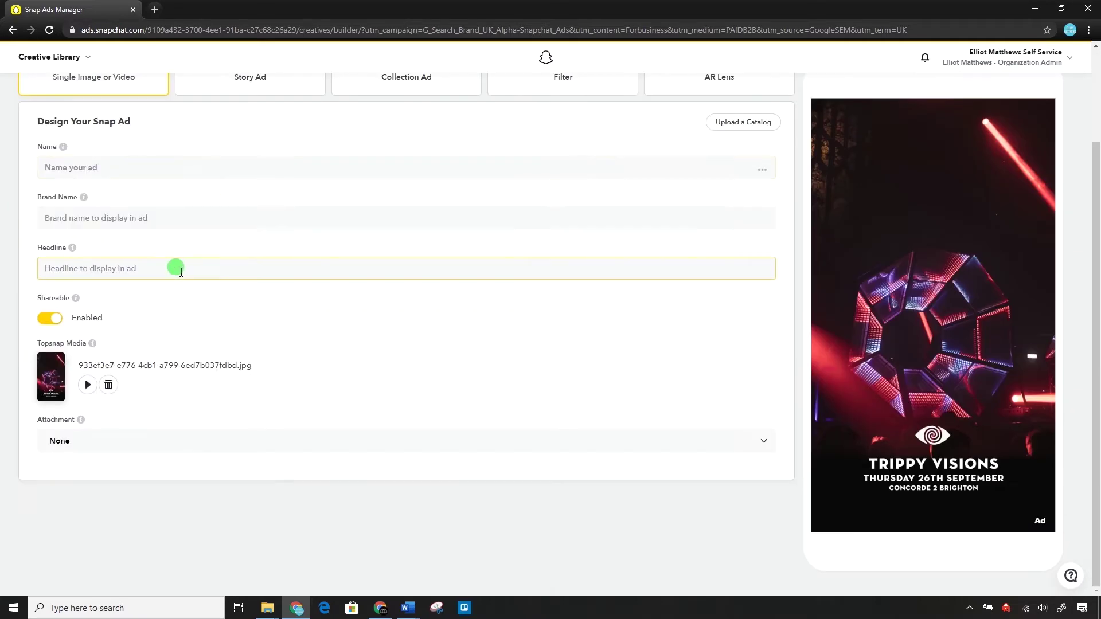
# Name the ad "Trippy Visions Brighton", with brand name "Trippy Visions" and headline "Thursday at Concorde".
pyautogui.scroll(2, 218, 257)
pyautogui.click(124, 284)
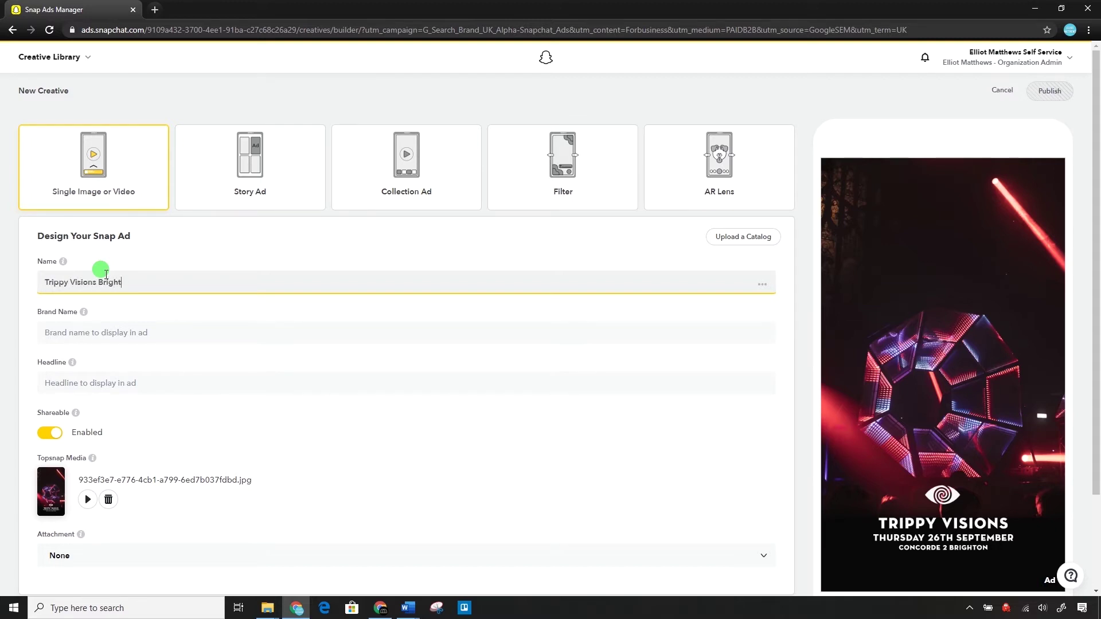
pyautogui.click(92, 328)
pyautogui.write('Tripy')
pyautogui.press('BackSpace')
pyautogui.write('py Visi')
pyautogui.press('Tab')
pyautogui.write('Thursd')
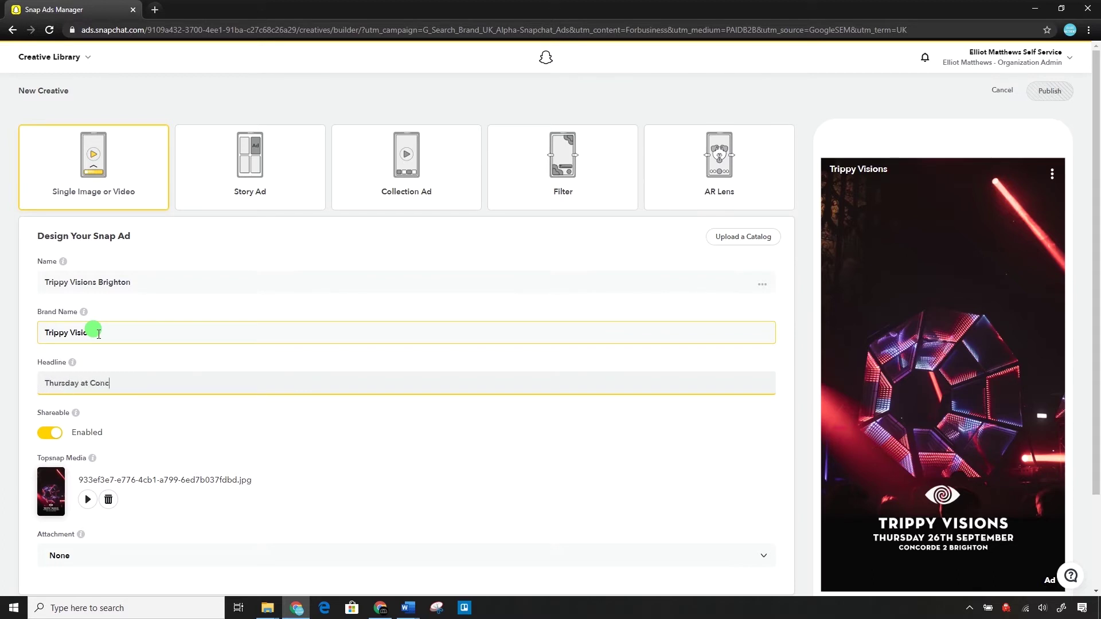
pyautogui.click(258, 411)
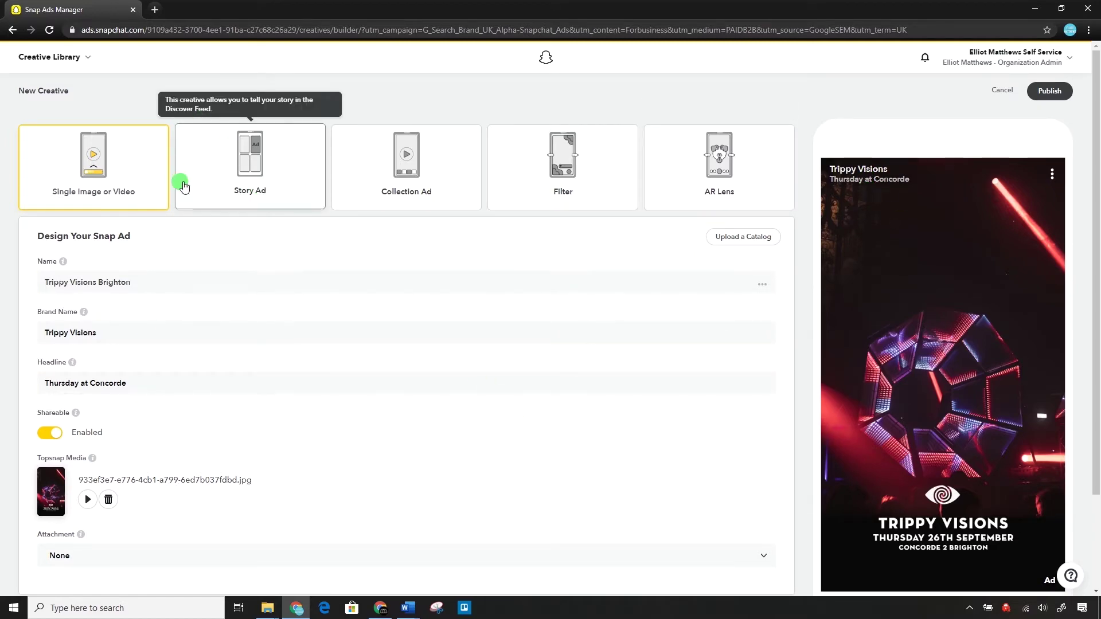
# Set the ad's attachment type to Website.
pyautogui.scroll(-3, 201, 280)
pyautogui.scroll(3, 195, 275)
pyautogui.click(96, 556)
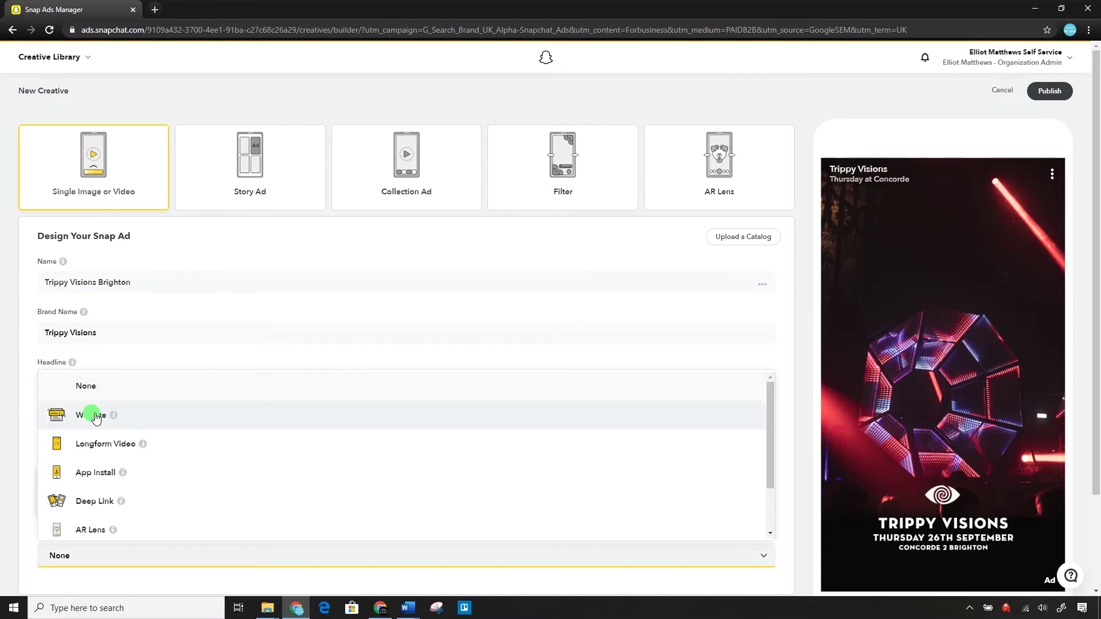
pyautogui.click(100, 415)
pyautogui.scroll(-3, 150, 394)
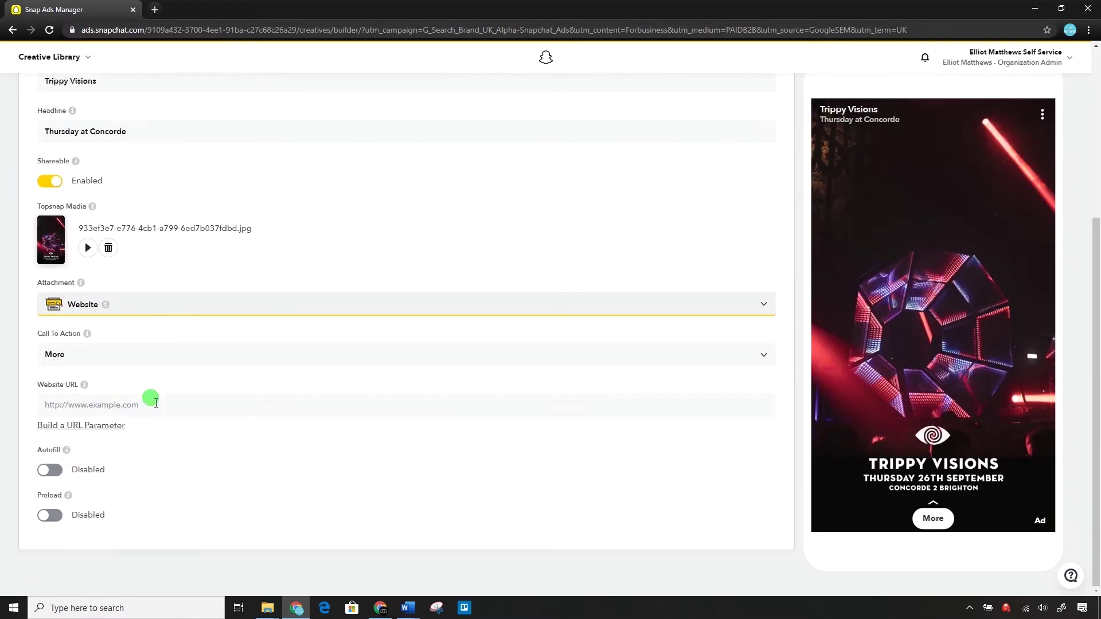
# Review the other attachment types and preview the uploaded topsnap image at full size.
pyautogui.click(129, 310)
pyautogui.moveTo(144, 396)
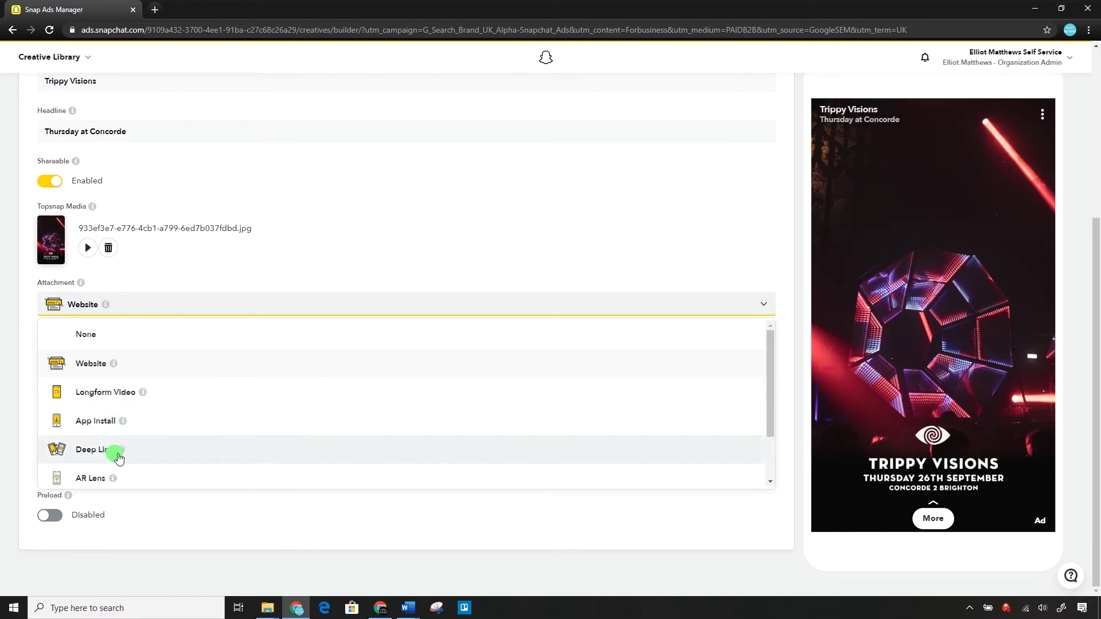
pyautogui.click(288, 258)
pyautogui.click(87, 248)
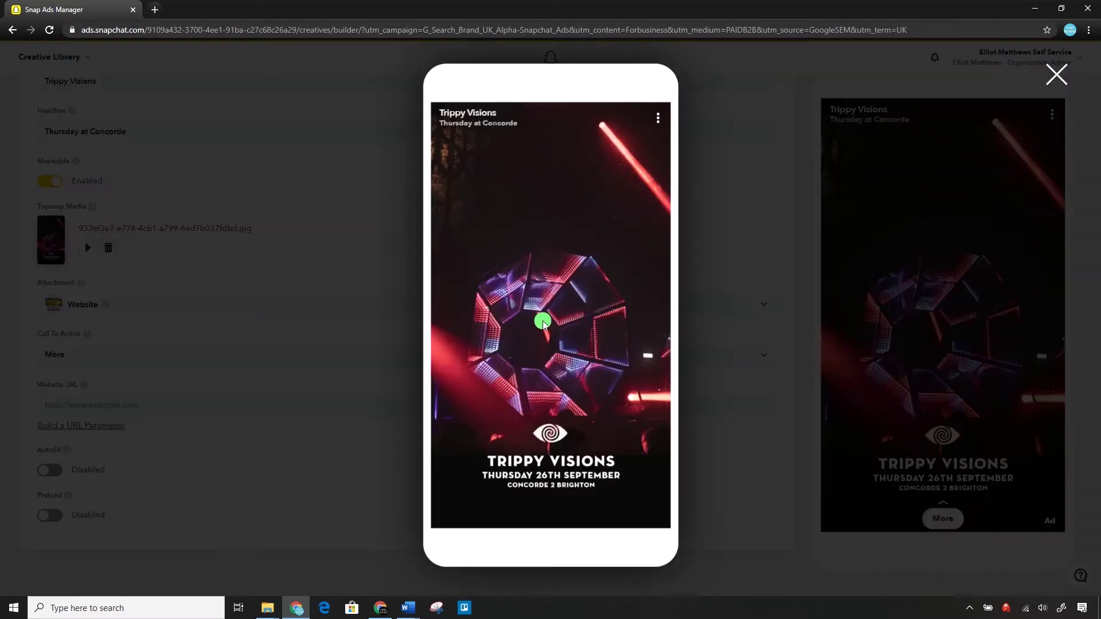
pyautogui.click(347, 175)
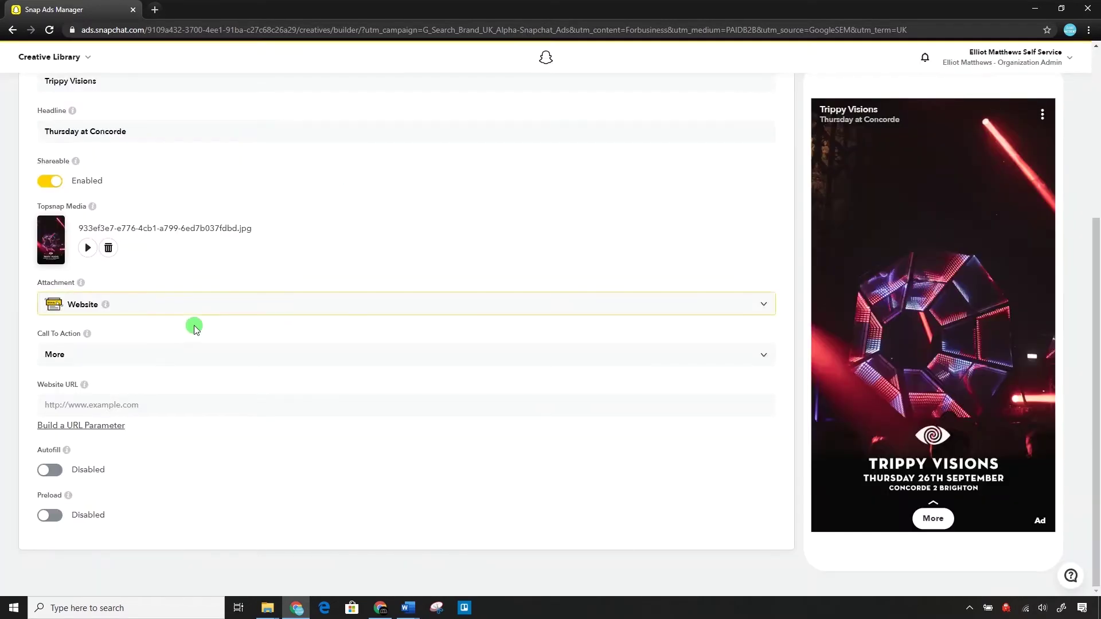
pyautogui.click(109, 405)
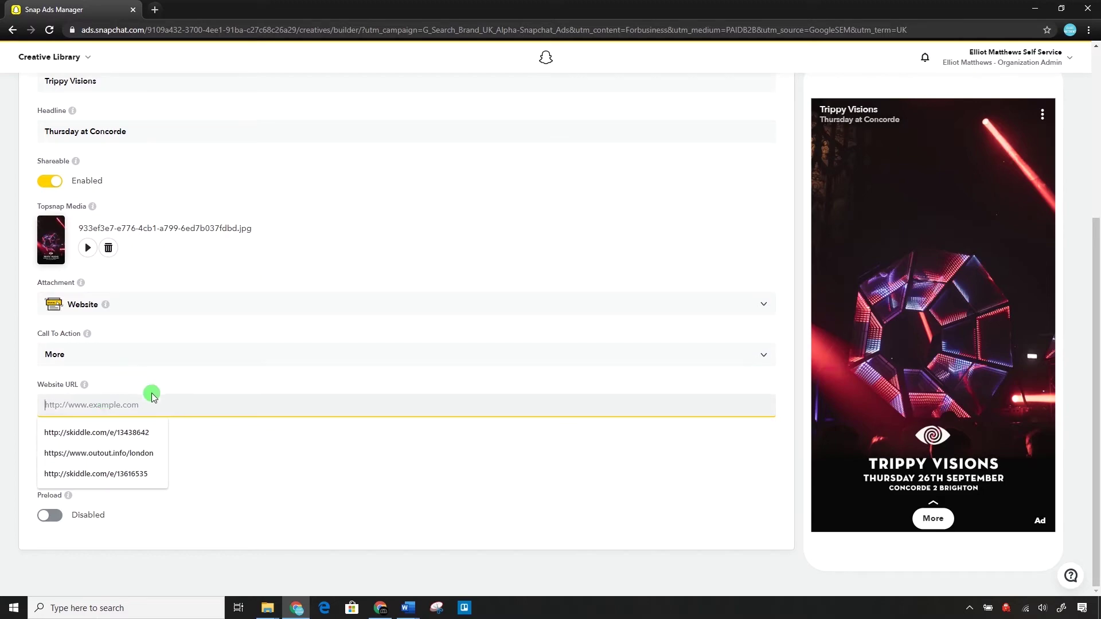
pyautogui.click(123, 433)
# Switch the creative type to Story Ad and look at Snapchat for Business's story ad examples page.
pyautogui.scroll(5, 252, 338)
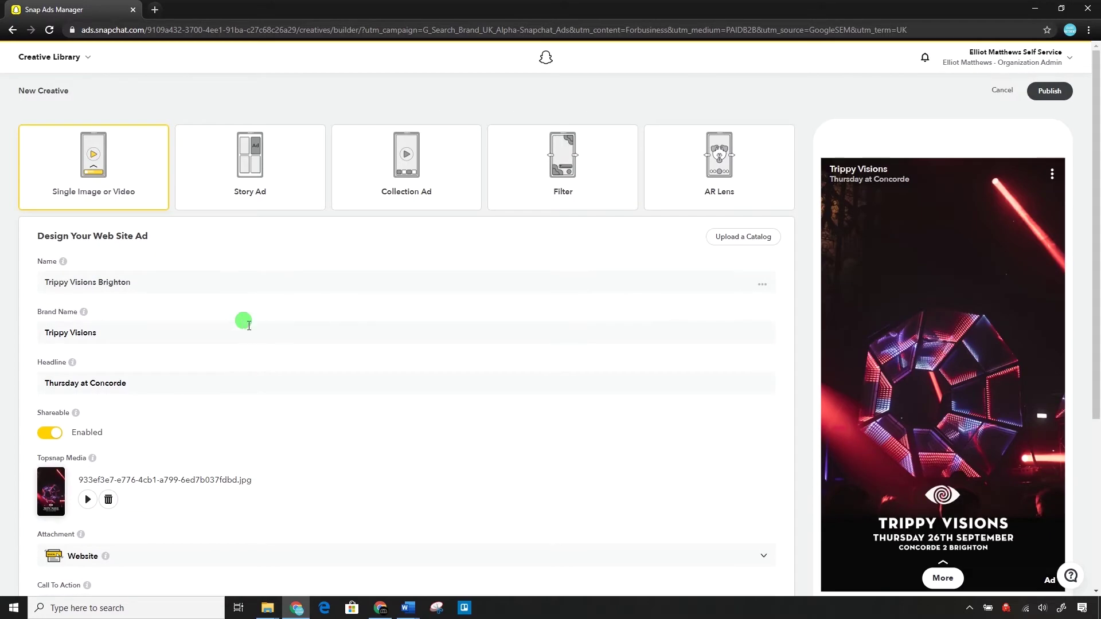
pyautogui.click(226, 189)
pyautogui.click(591, 170)
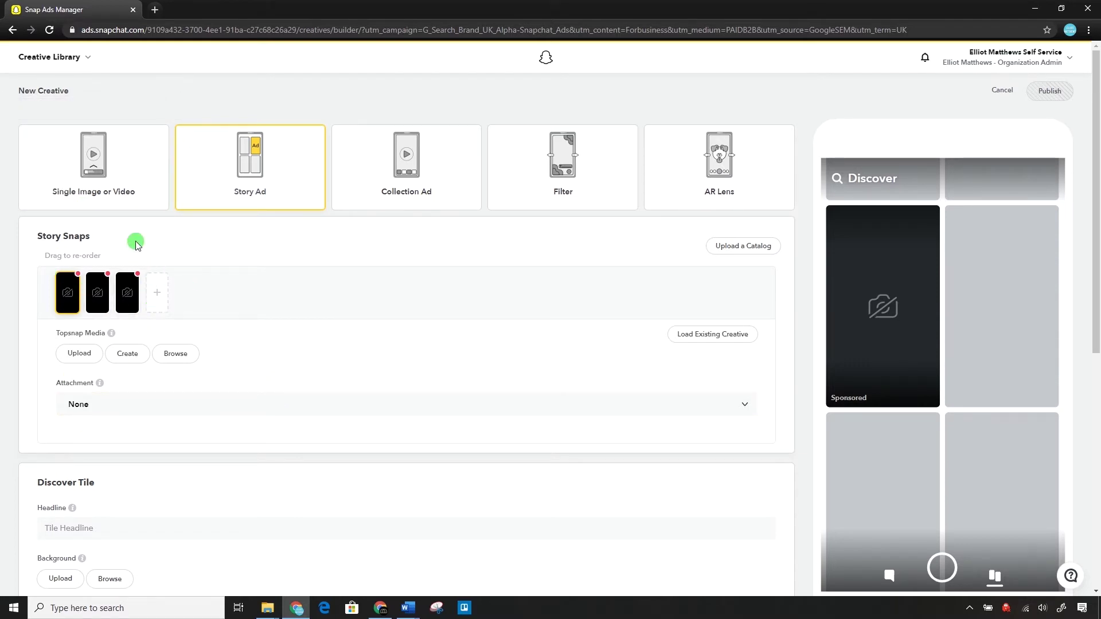
pyautogui.hotkey('alt', 'Tab')
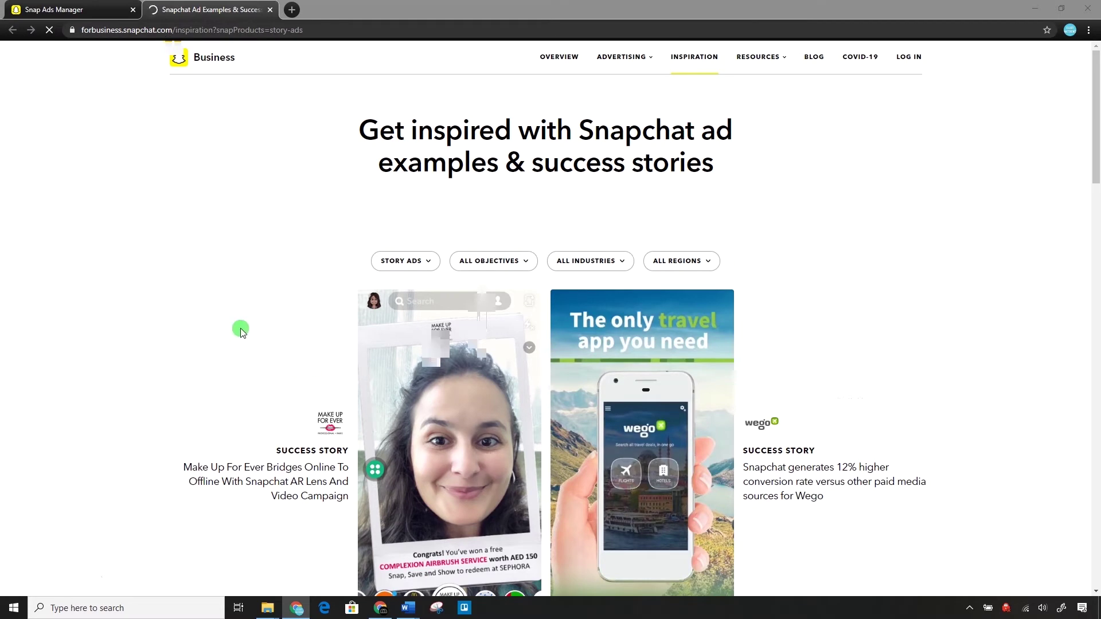
pyautogui.hotkey('ctrl', 'shift', 'Tab')
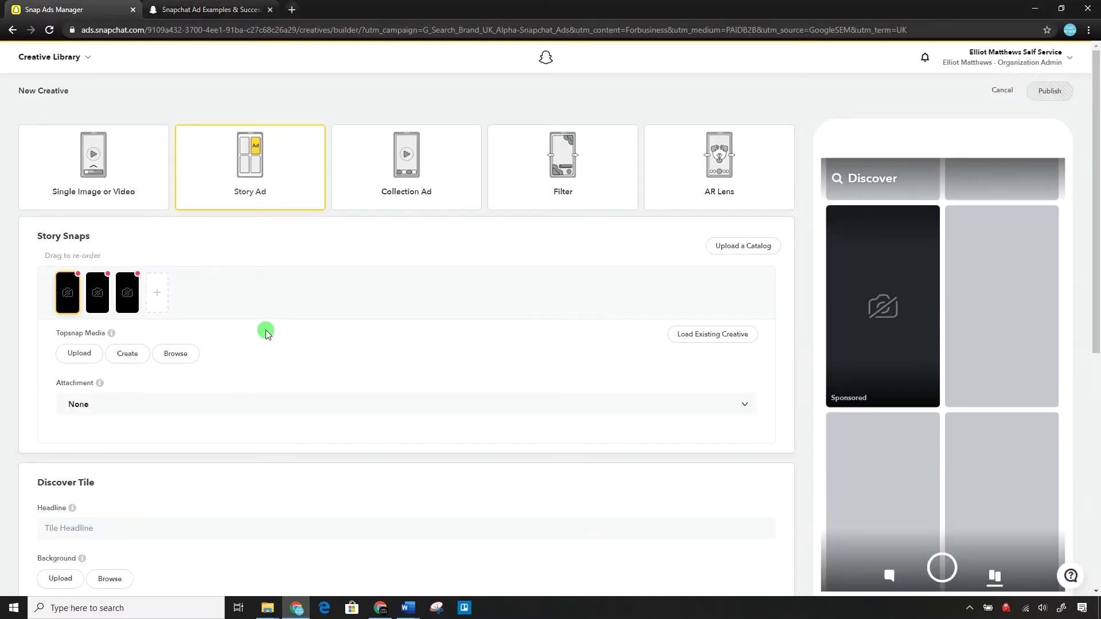
# Preview the first story snap's topsnap image at full size, then select the second story snap.
pyautogui.click(68, 294)
pyautogui.click(106, 375)
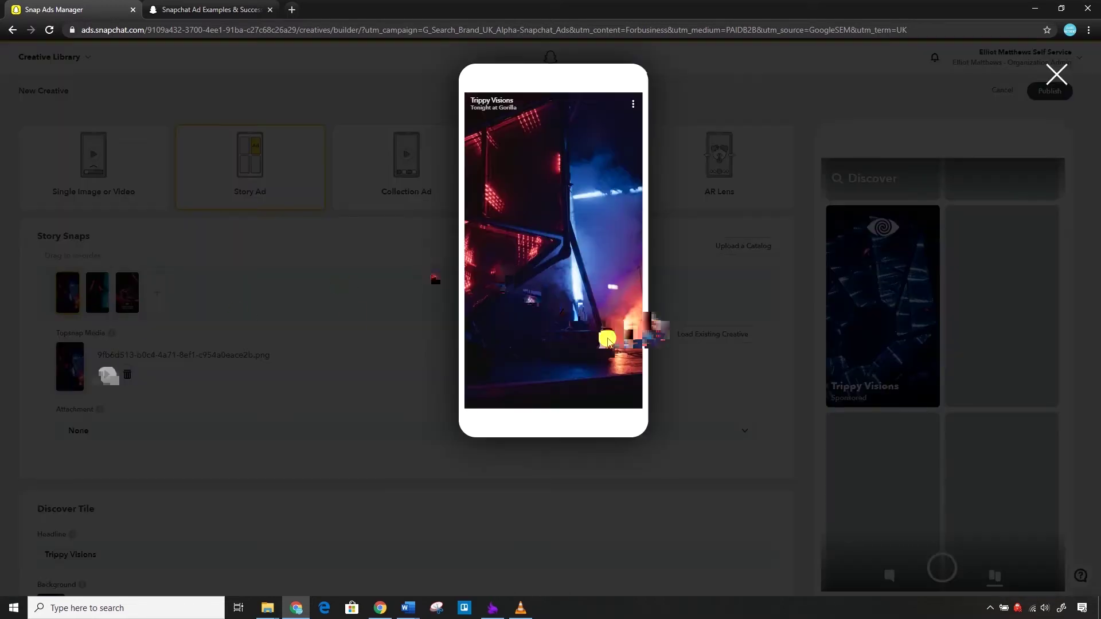
pyautogui.click(381, 396)
pyautogui.click(96, 292)
pyautogui.click(140, 429)
# Review the Discover tile's settings and read the explanations for its background and logo images.
pyautogui.scroll(-3, 229, 347)
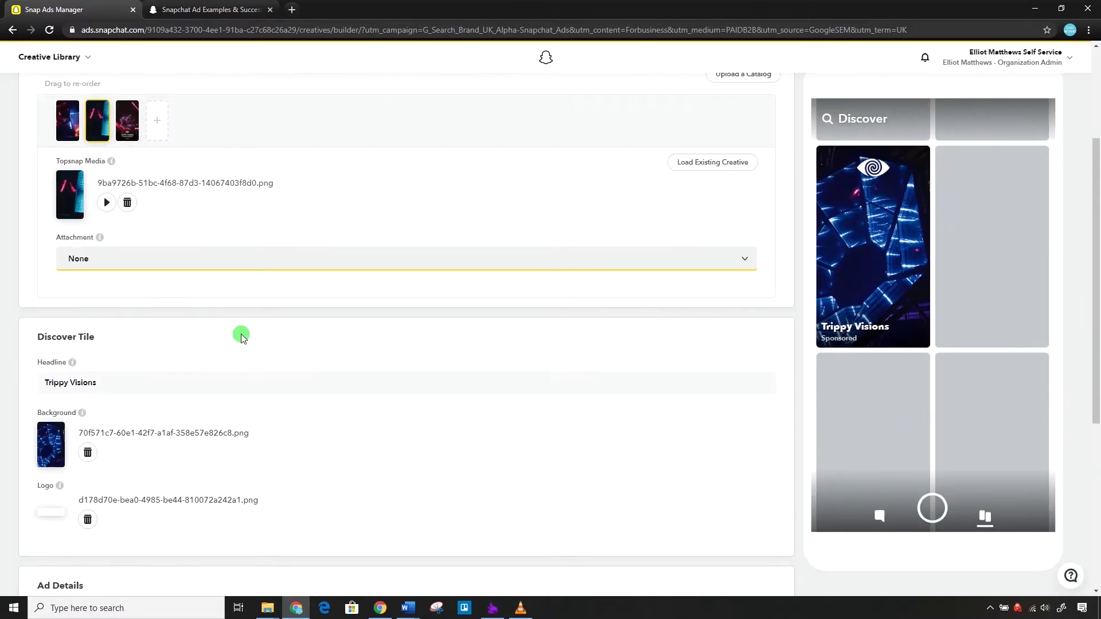
pyautogui.scroll(-2, 241, 333)
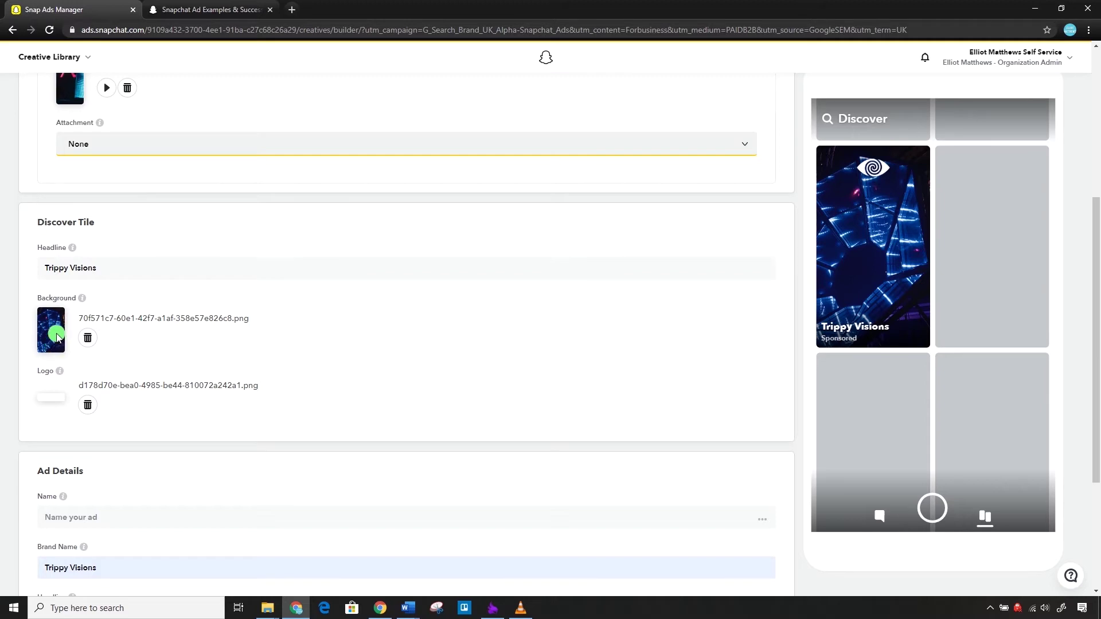
pyautogui.moveTo(85, 299)
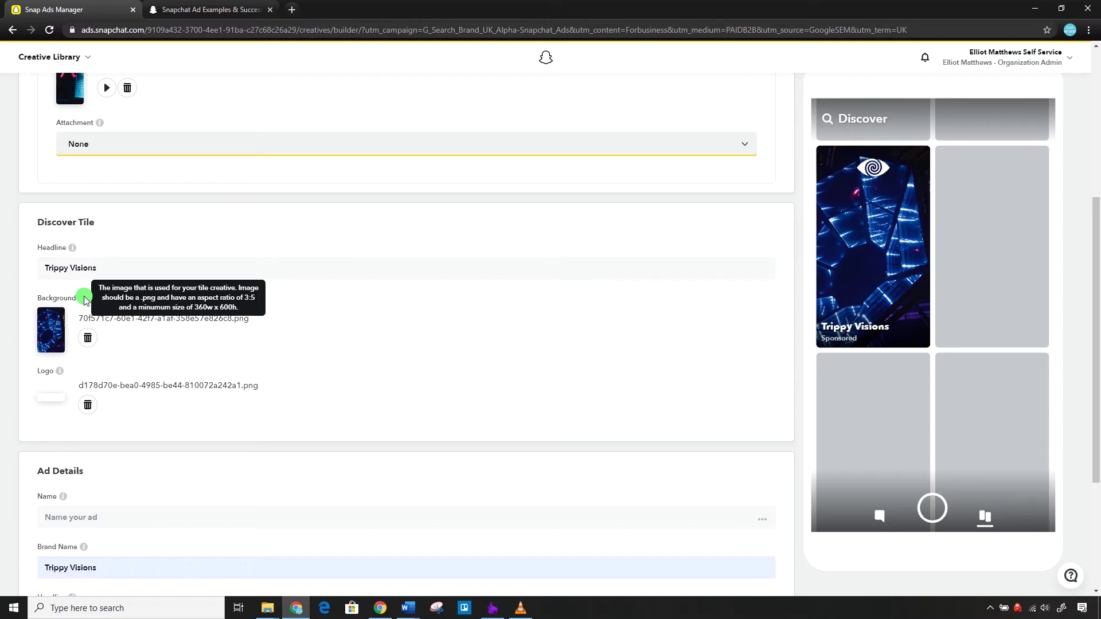
pyautogui.moveTo(60, 373)
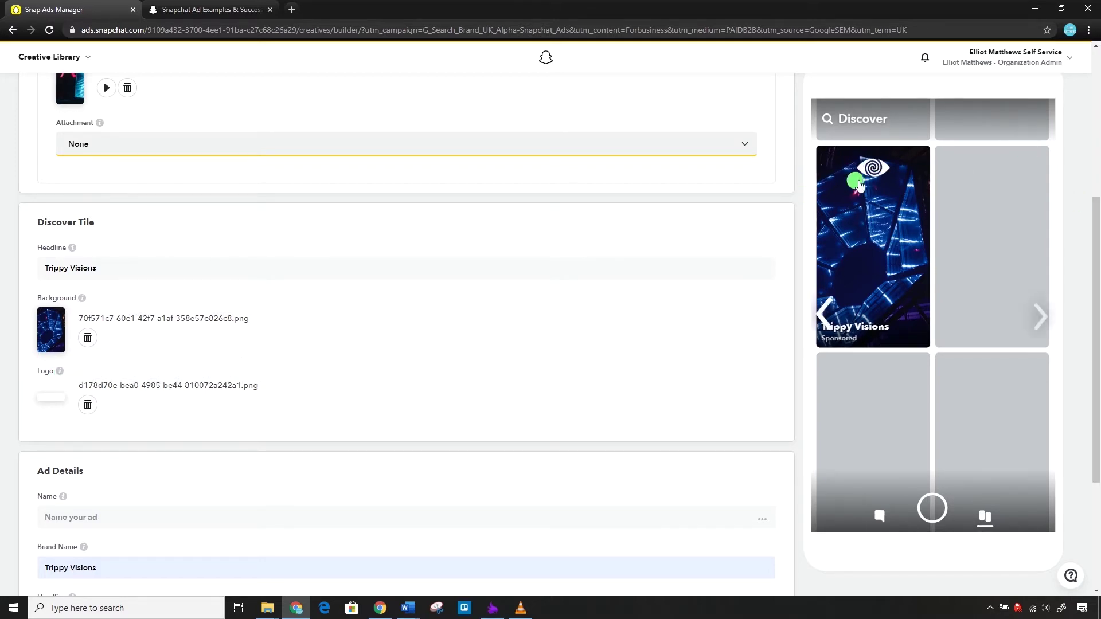
# Page through the story snaps in the phone preview until it returns to the Discover tile.
pyautogui.click(1042, 326)
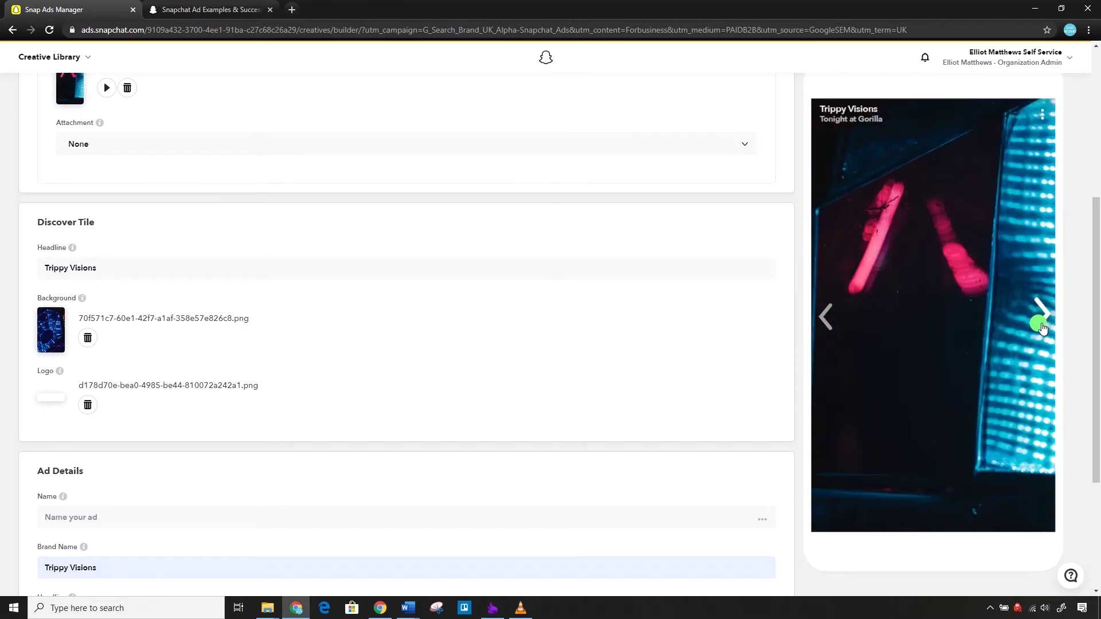
pyautogui.click(1042, 325)
pyautogui.click(1044, 324)
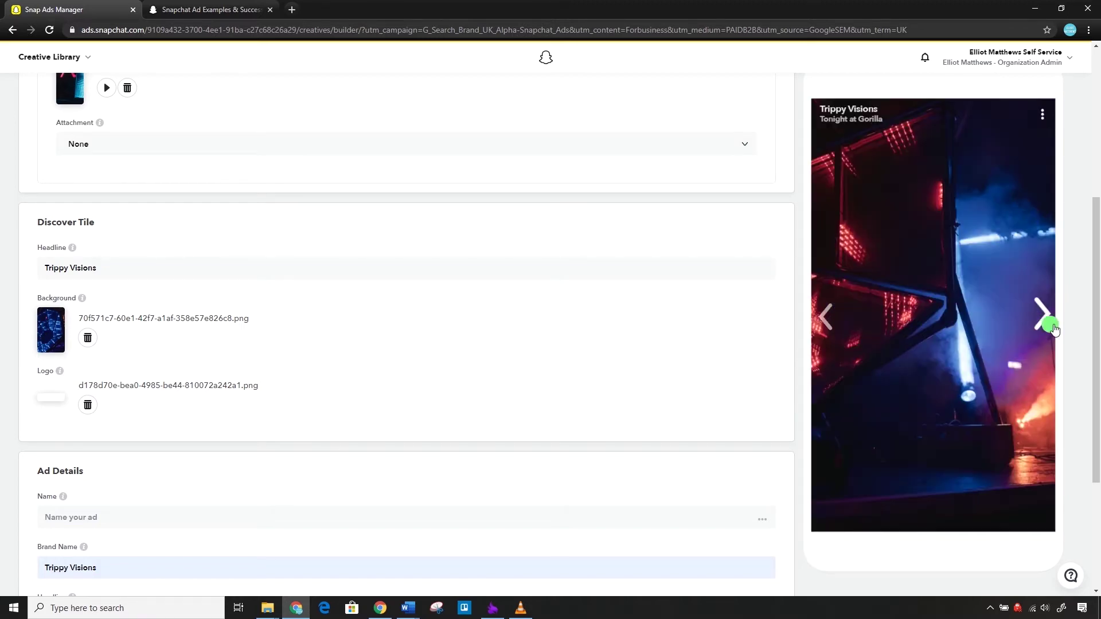
pyautogui.click(1042, 322)
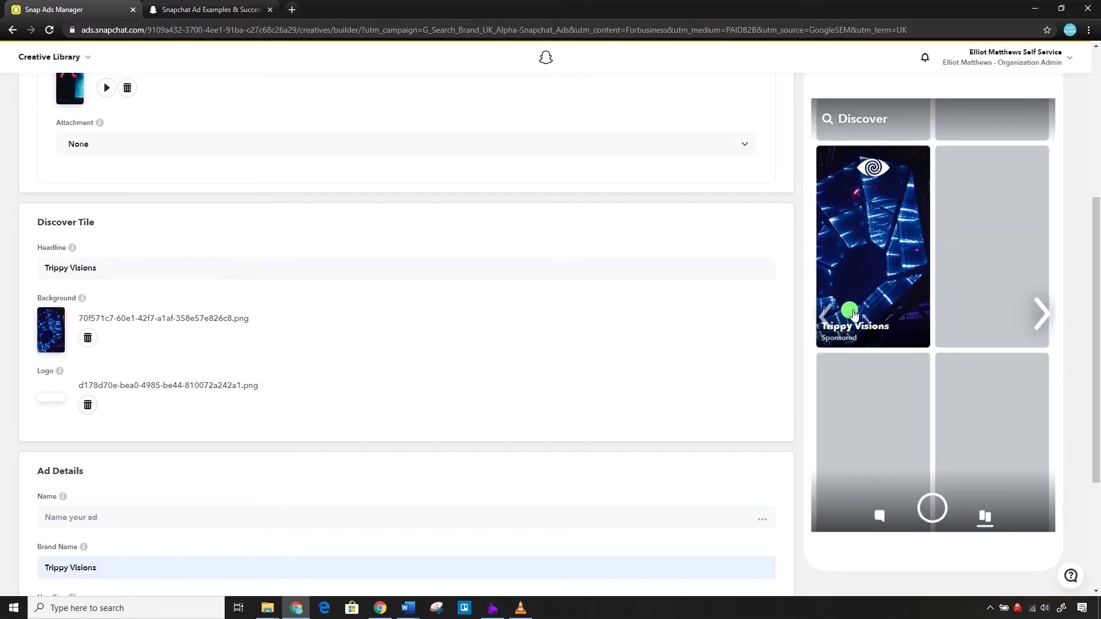
# Review the story ad's details, including the brand name, headline and play style.
pyautogui.scroll(-4, 402, 358)
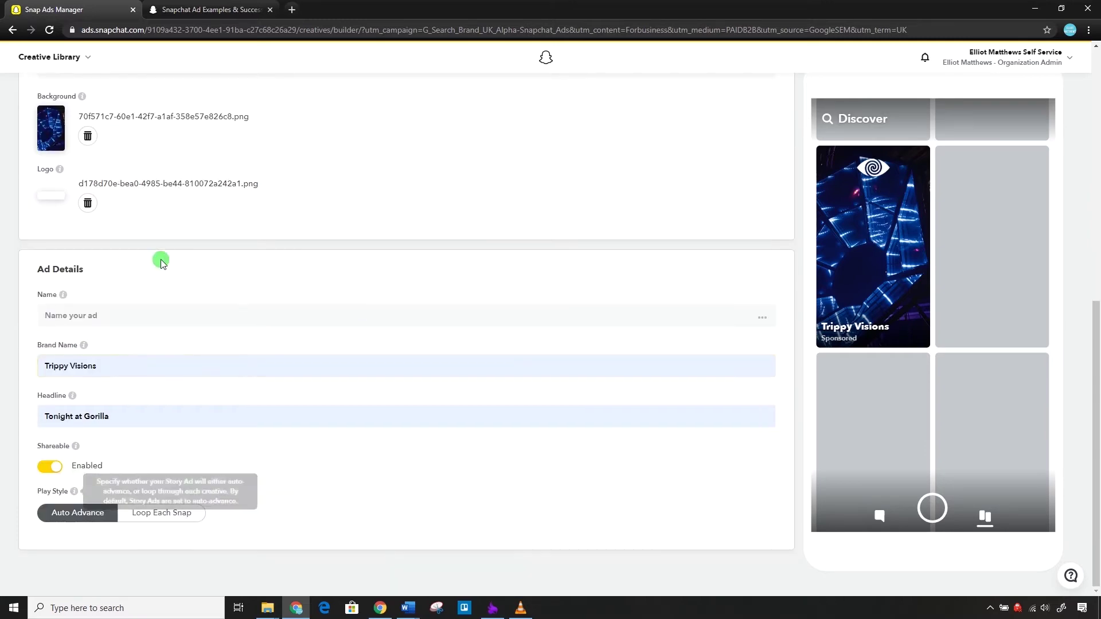
pyautogui.click(101, 416)
pyautogui.scroll(10, 278, 284)
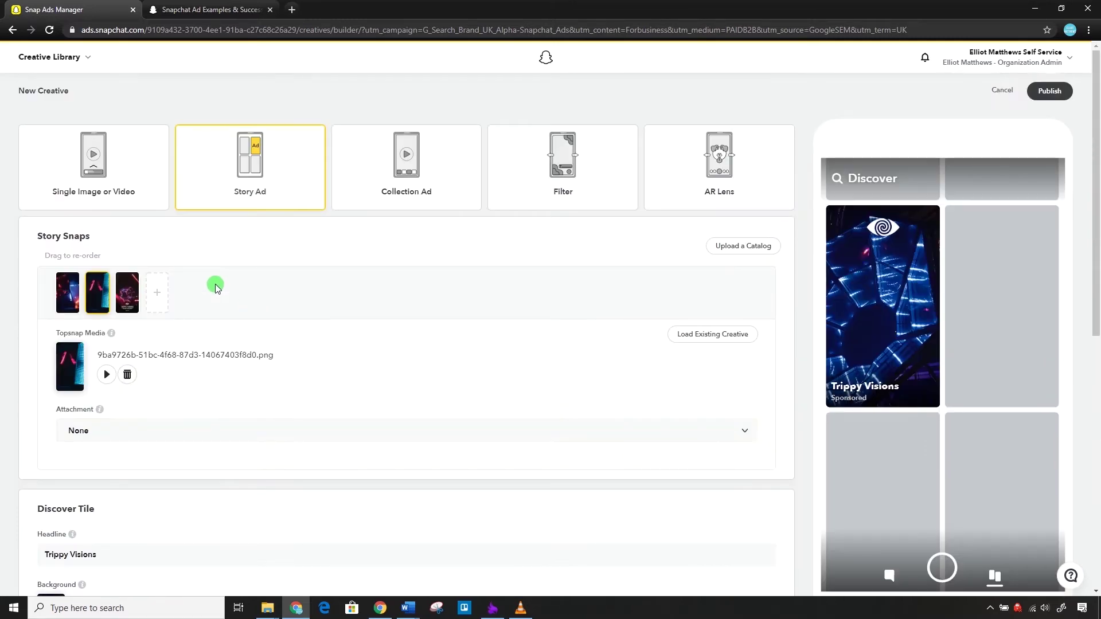
# Switch the creative type to Collection Ad and look over its design and collection fields.
pyautogui.hotkey('alt', 'Tab')
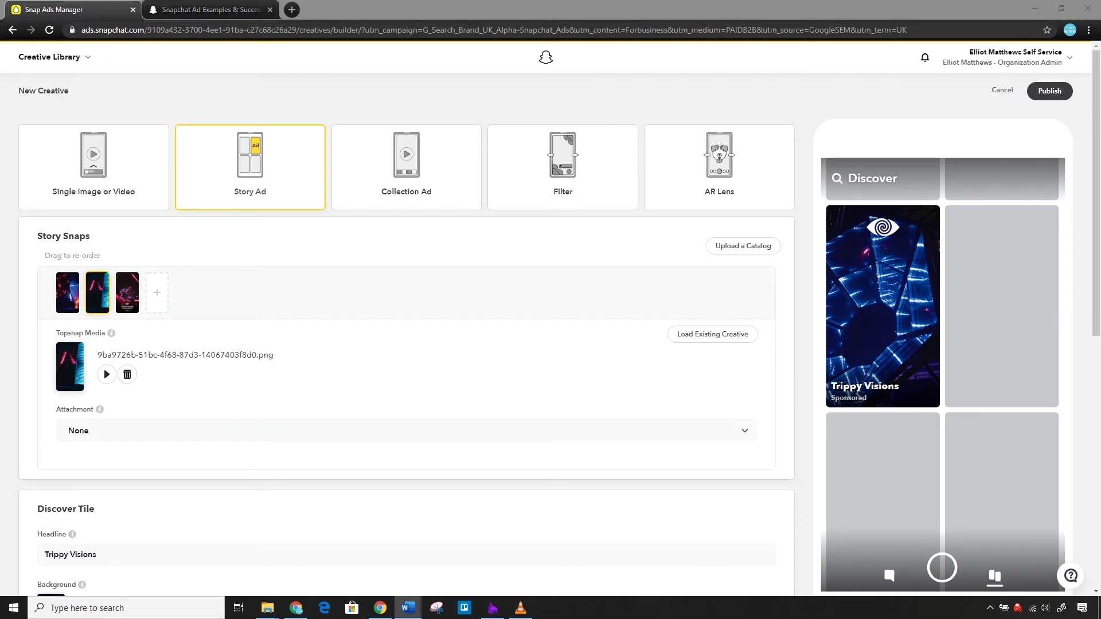
pyautogui.click(406, 172)
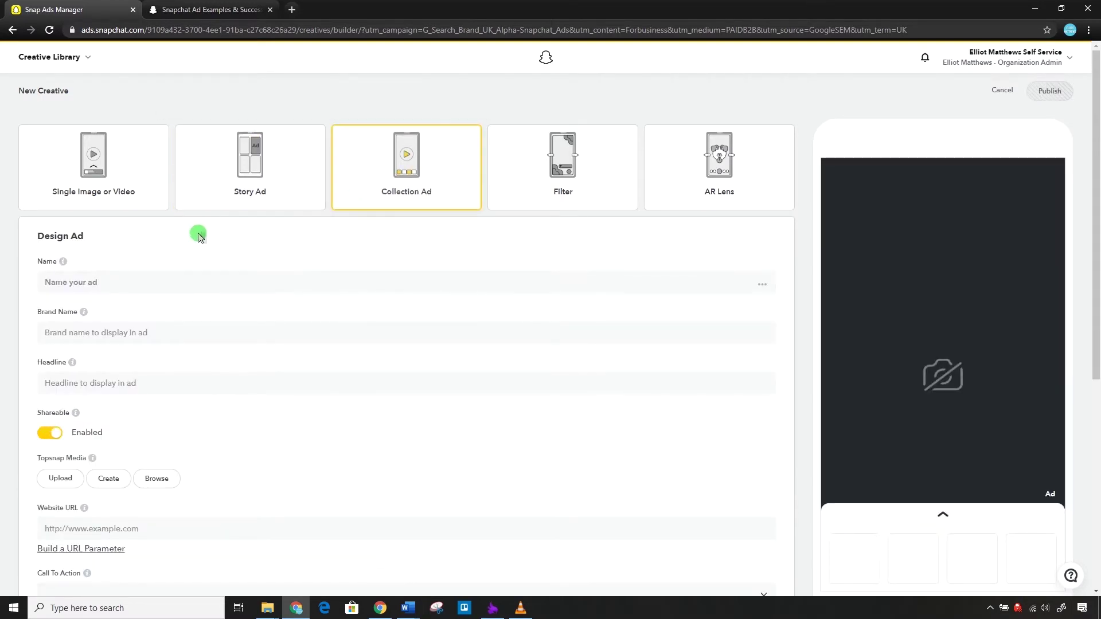
pyautogui.click(172, 281)
pyautogui.scroll(-5, 172, 277)
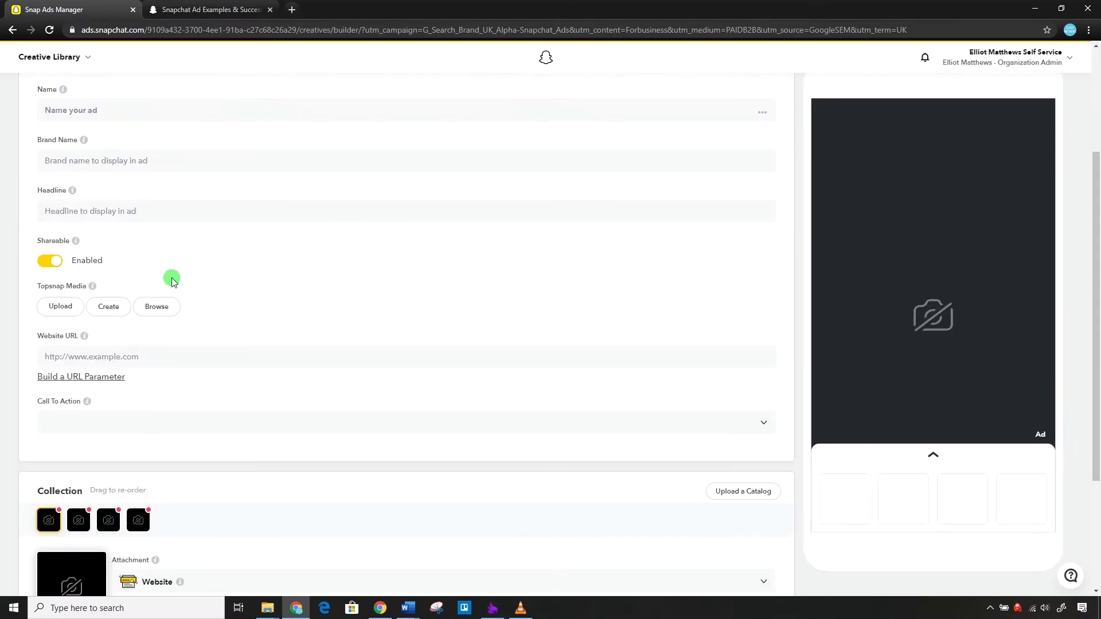
pyautogui.scroll(-1, 172, 288)
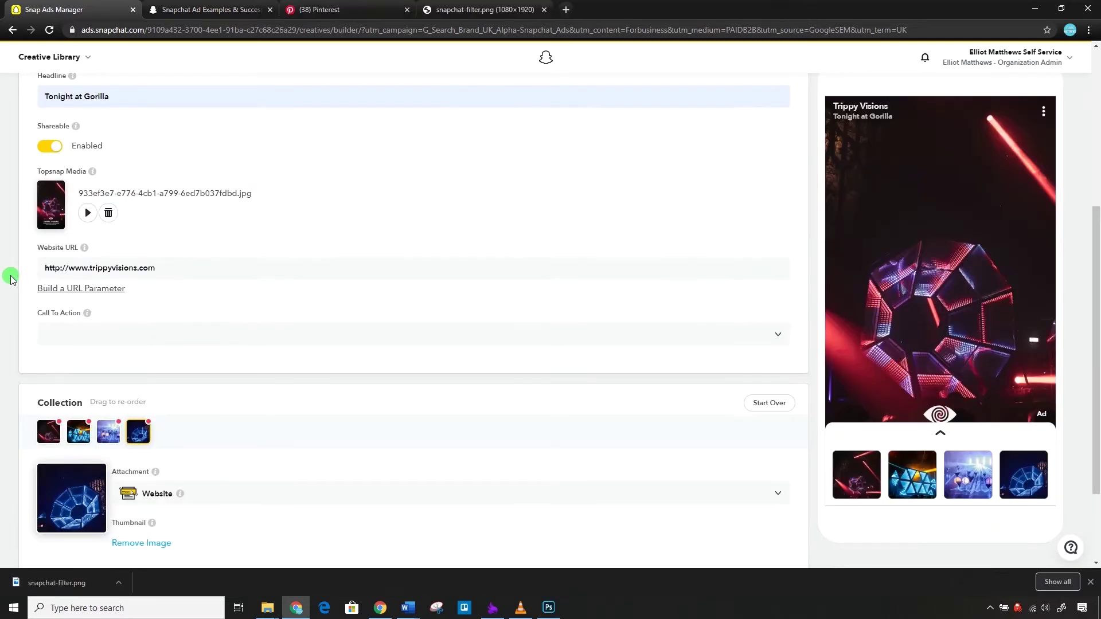
# Read the explanations for the collection's attachment and thumbnail, and look at the third collection item.
pyautogui.scroll(-2, 170, 428)
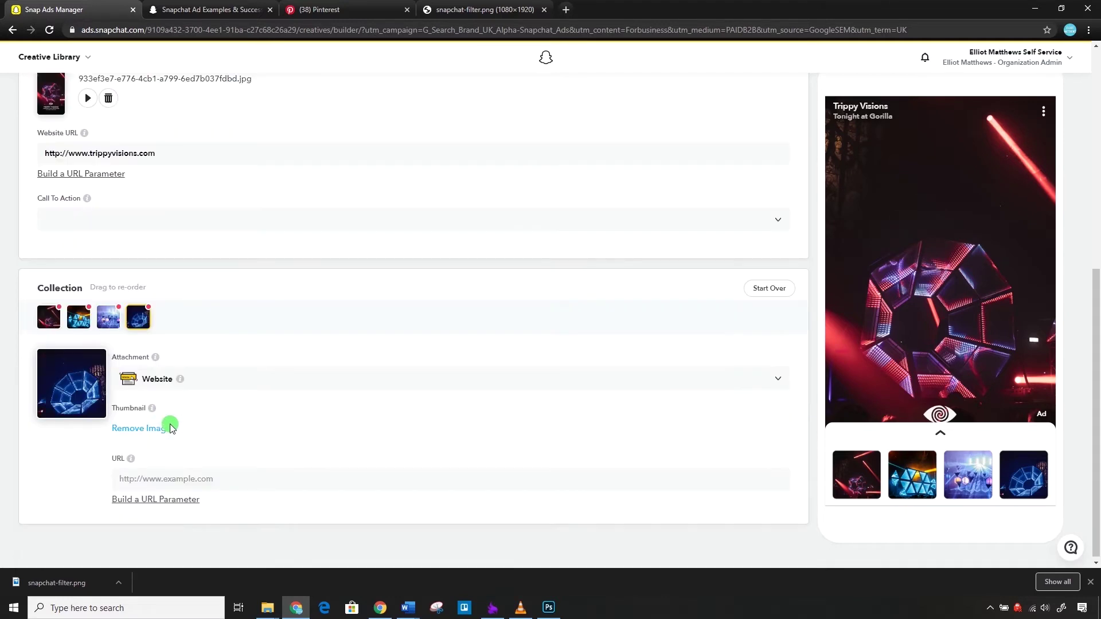
pyautogui.moveTo(155, 360)
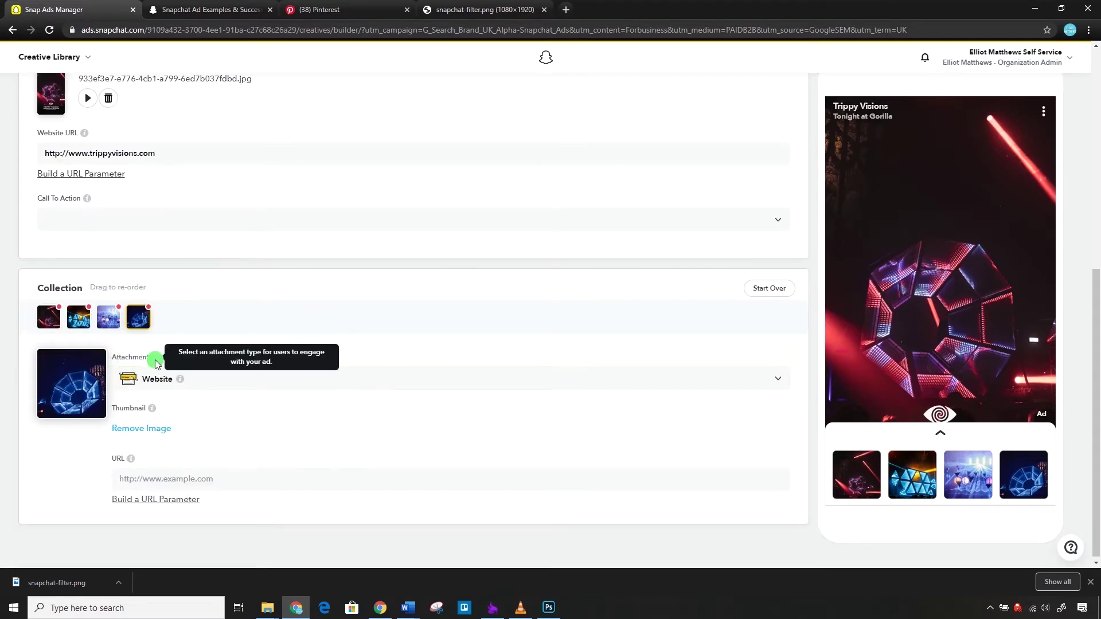
pyautogui.moveTo(153, 410)
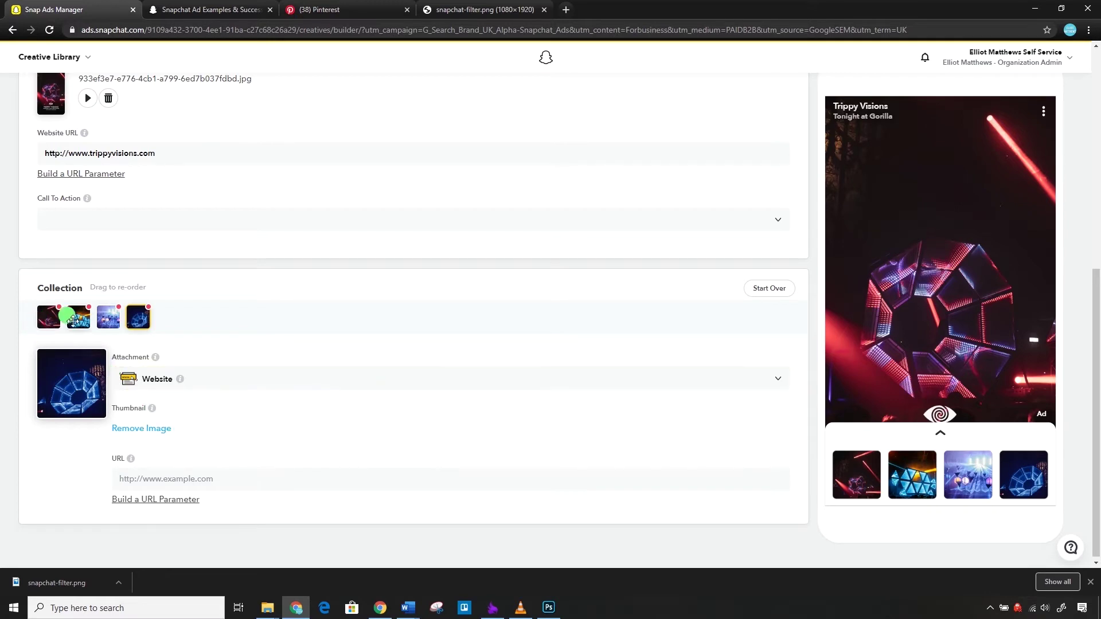
pyautogui.click(113, 319)
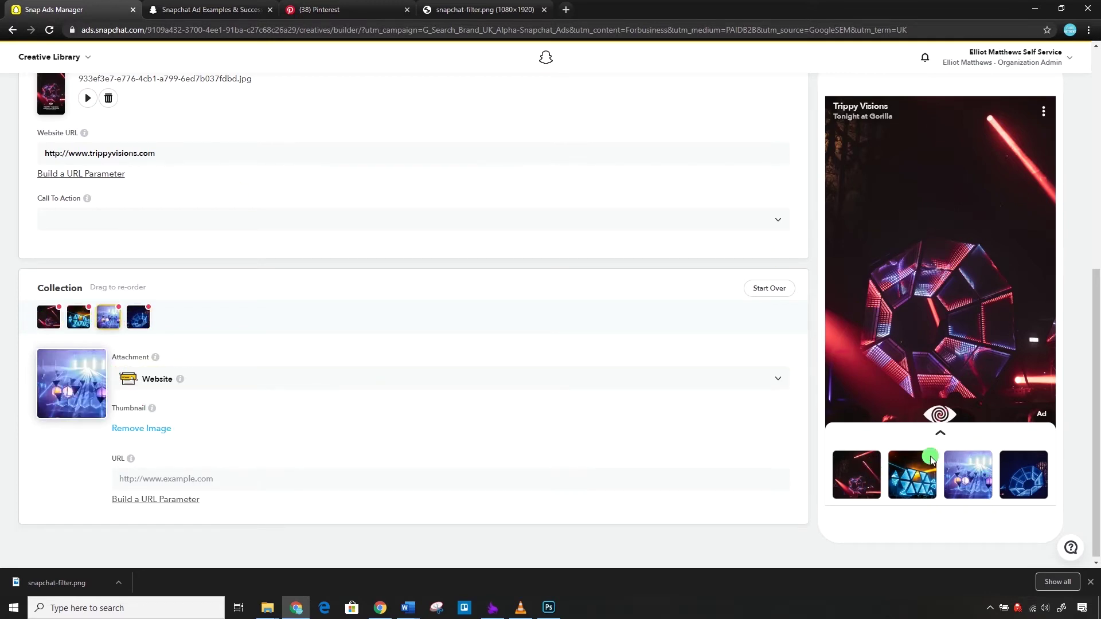
pyautogui.click(50, 320)
pyautogui.click(161, 477)
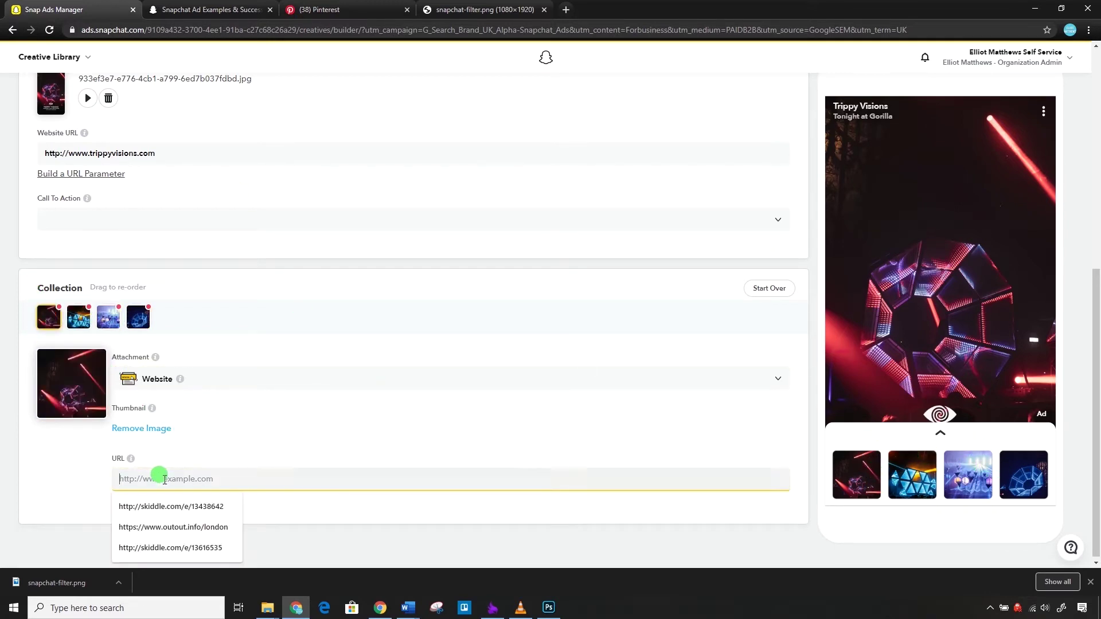
pyautogui.click(171, 507)
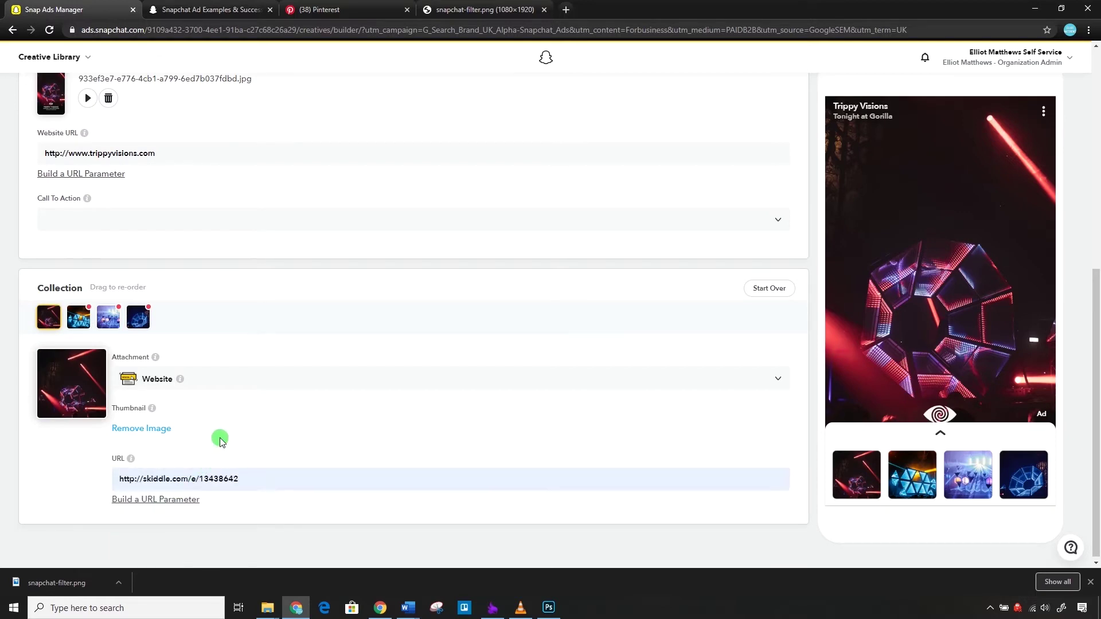
# Preview the collection ad at full size and review its name, brand name, headline and topsnap media.
pyautogui.scroll(3, 218, 435)
pyautogui.scroll(1, 186, 274)
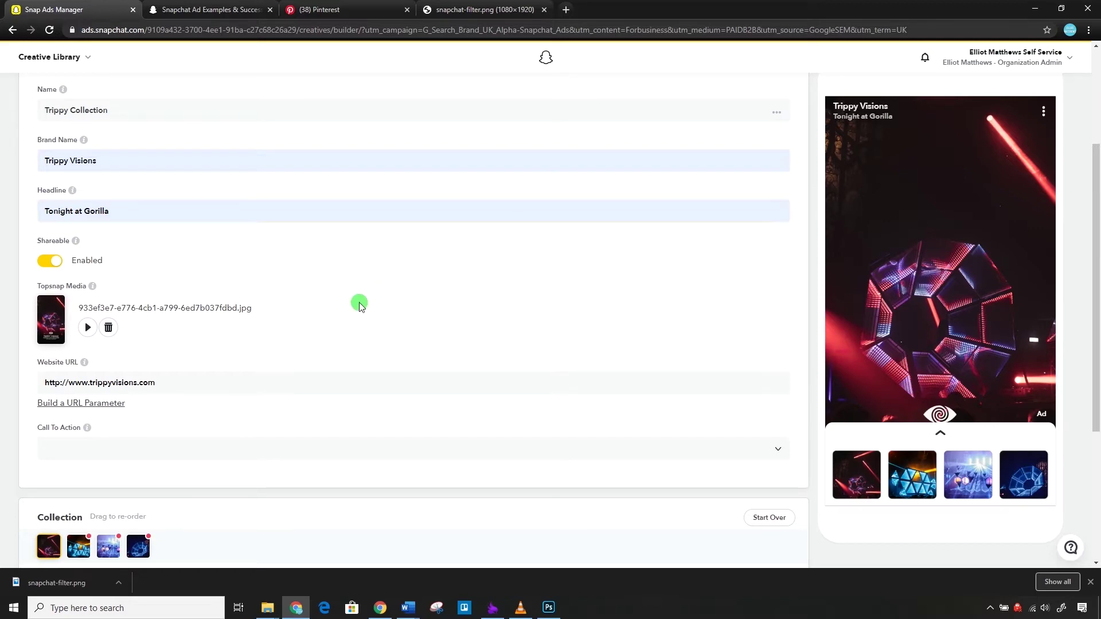
pyautogui.click(85, 329)
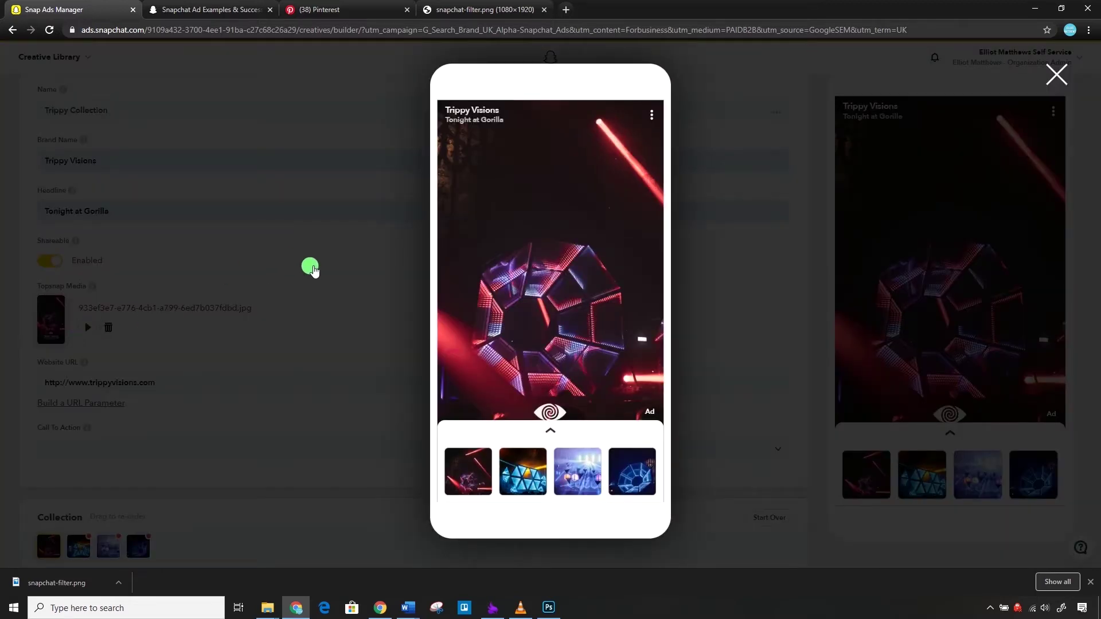
pyautogui.click(310, 268)
pyautogui.scroll(2, 248, 324)
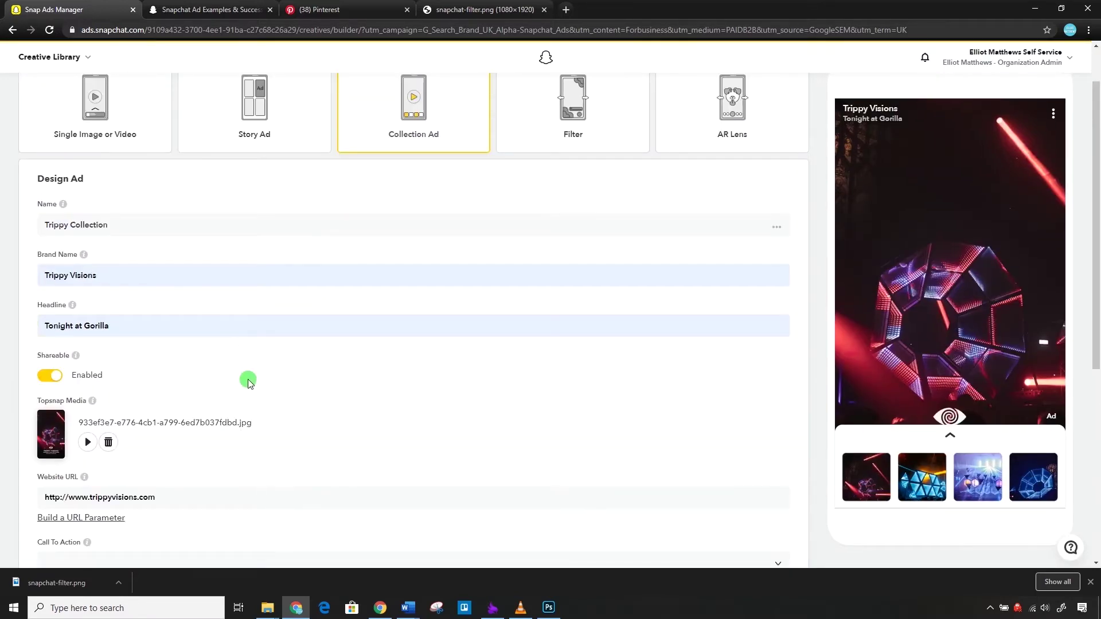
pyautogui.scroll(1, 248, 381)
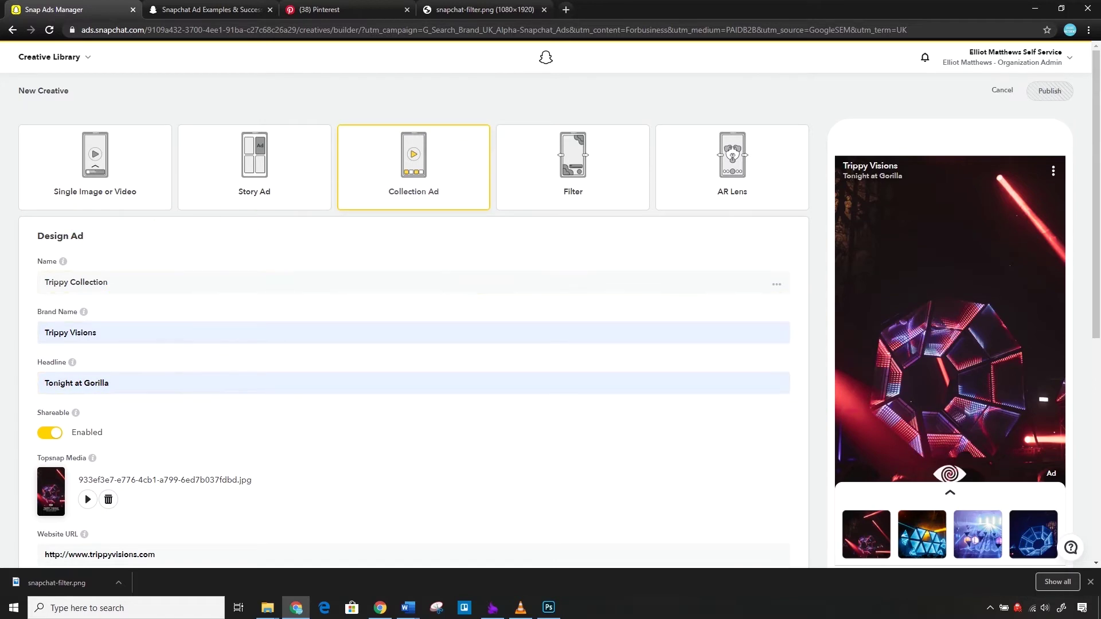
pyautogui.click(550, 189)
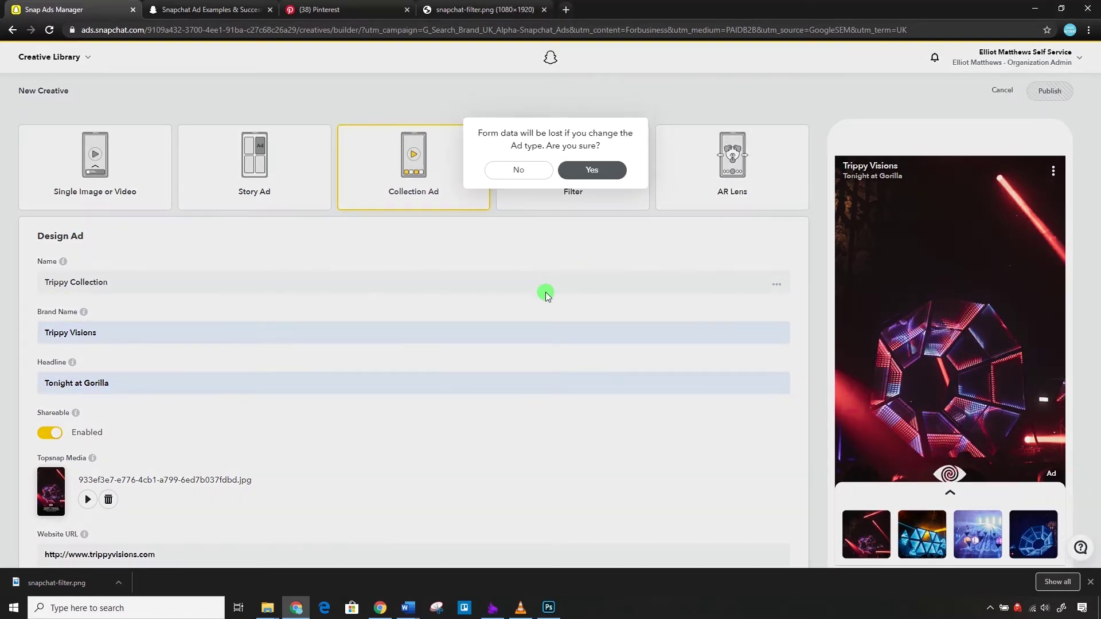
pyautogui.click(523, 168)
pyautogui.click(532, 194)
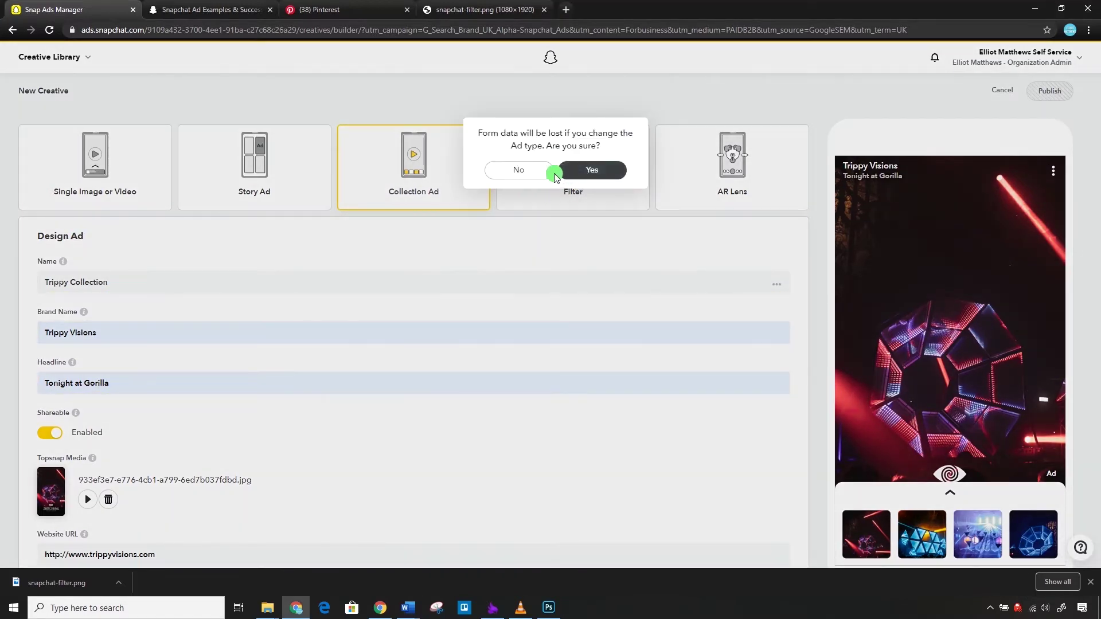
pyautogui.click(534, 171)
# Switch the creative type to Filter, accepting the loss of the collection ad's form data.
pyautogui.click(599, 193)
pyautogui.click(598, 170)
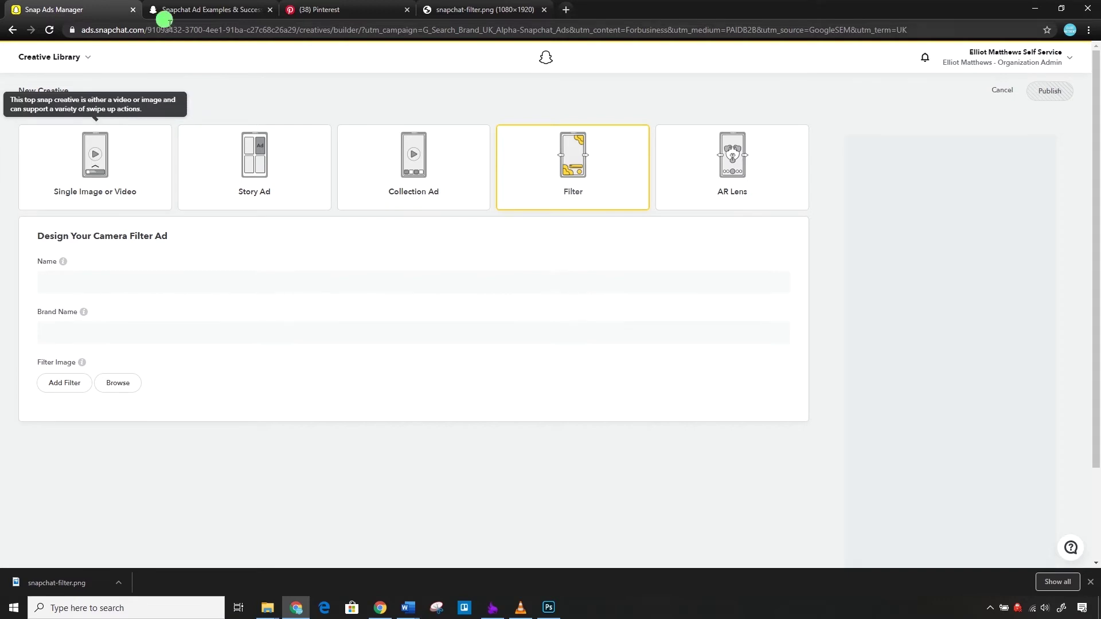
pyautogui.click(244, 344)
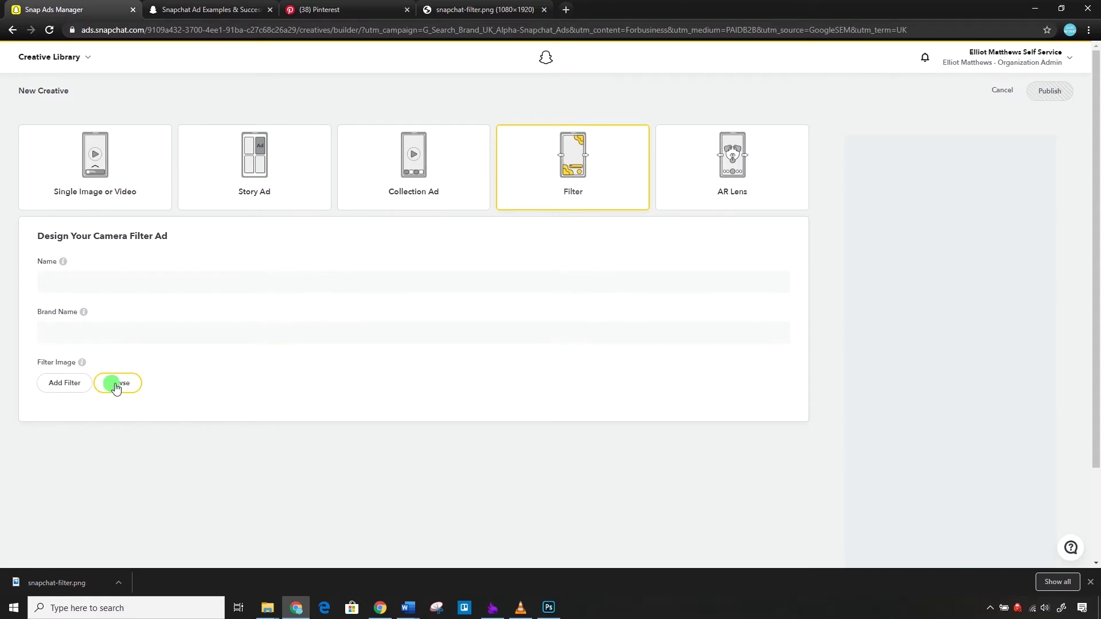
# Open the filter designer and try to upload snapchat-filter.png as the filter image.
pyautogui.click(76, 383)
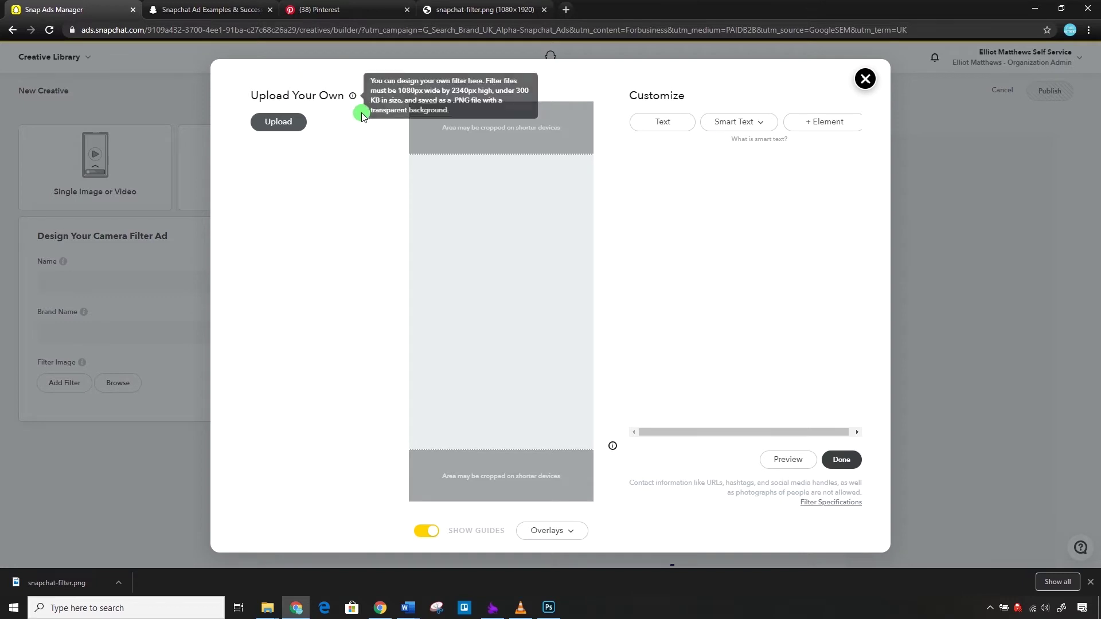
pyautogui.click(282, 119)
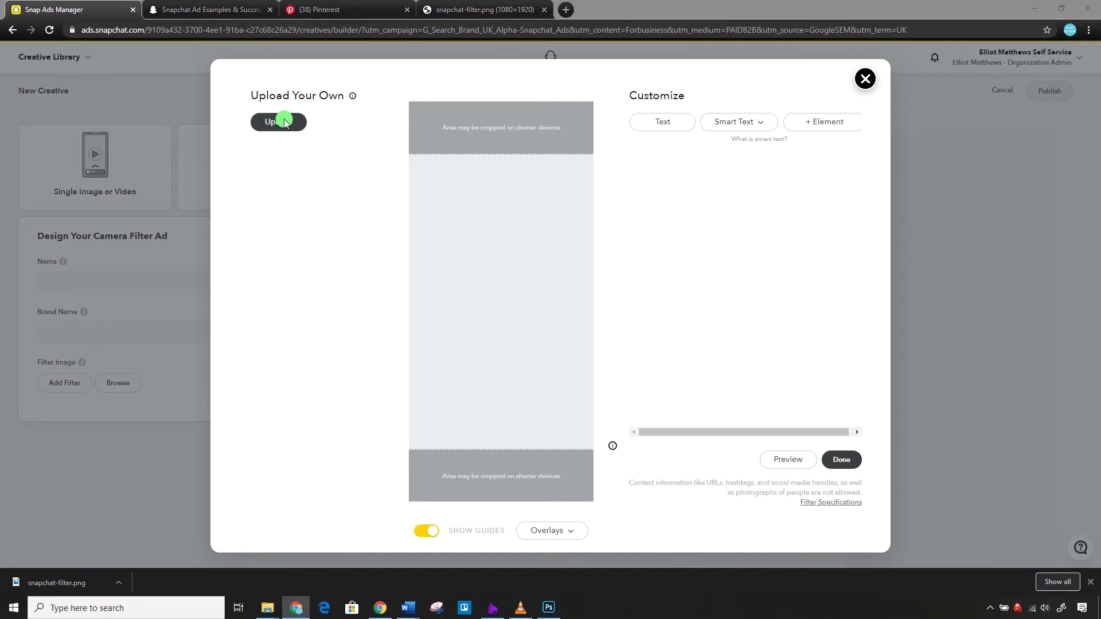
pyautogui.click(195, 229)
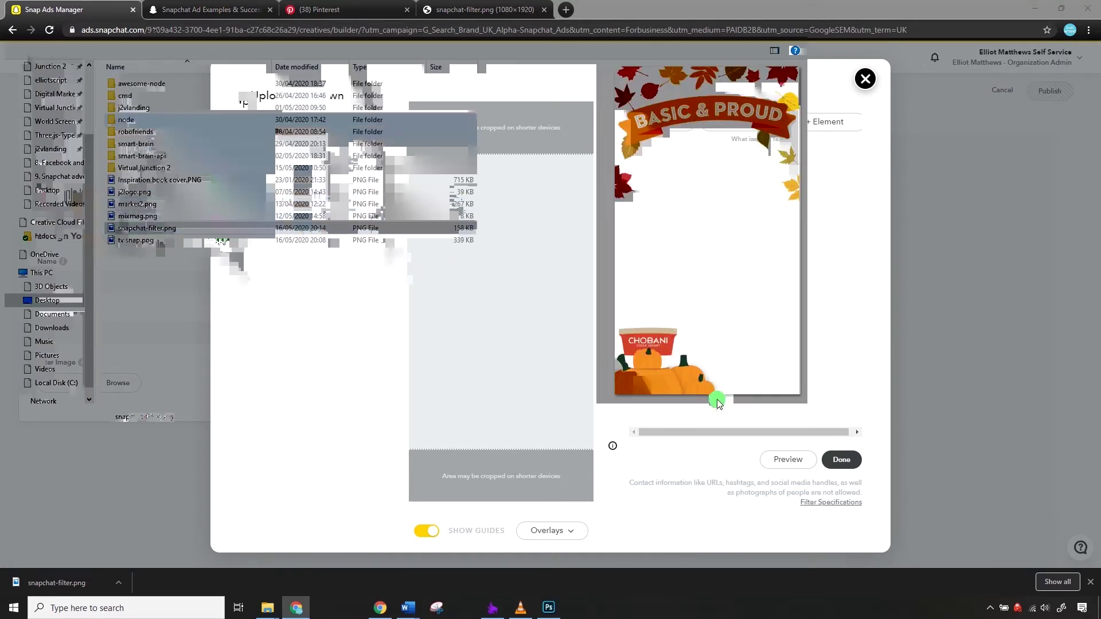
pyautogui.click(727, 434)
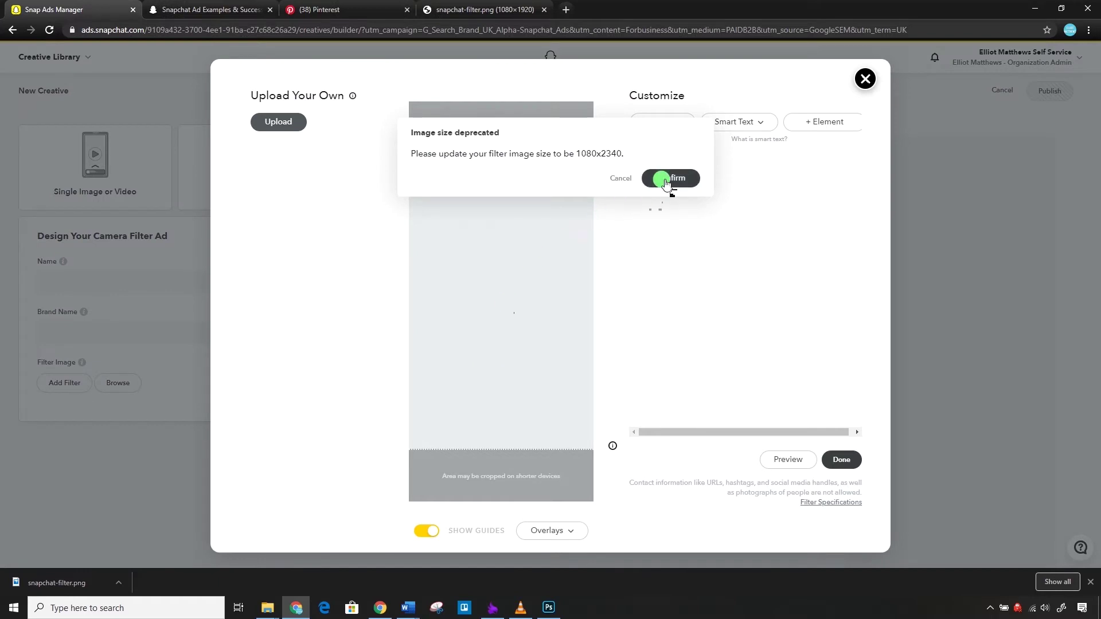
pyautogui.click(671, 180)
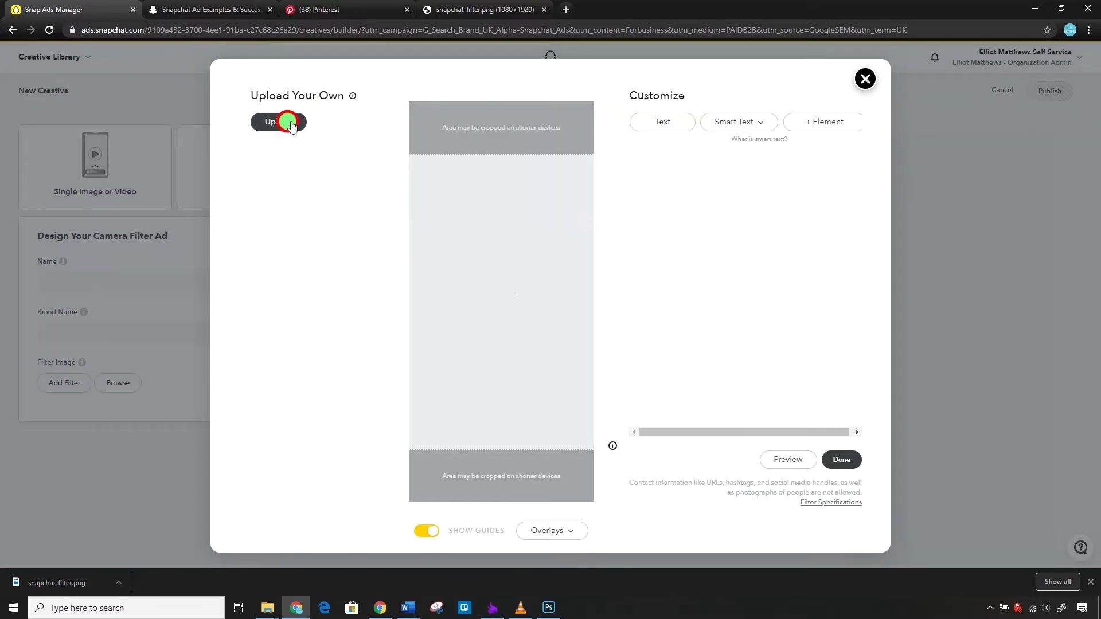
pyautogui.click(287, 122)
pyautogui.click(765, 436)
# Check the file requirements for uploaded filters and switch to the filter artwork in Photoshop.
pyautogui.moveTo(356, 98)
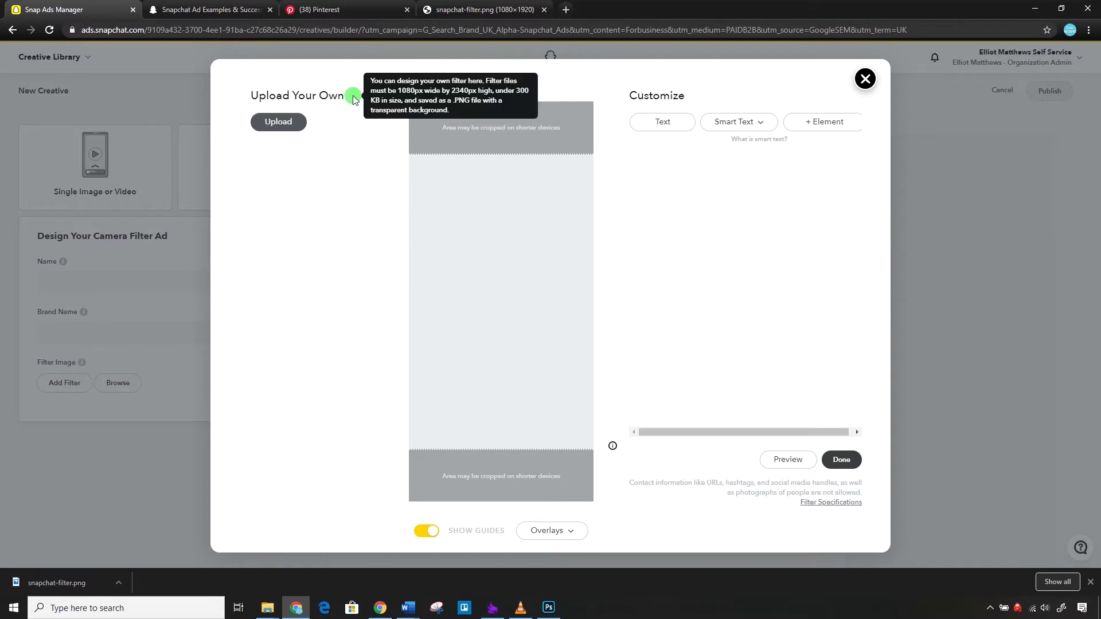
pyautogui.hotkey('alt', 'Tab')
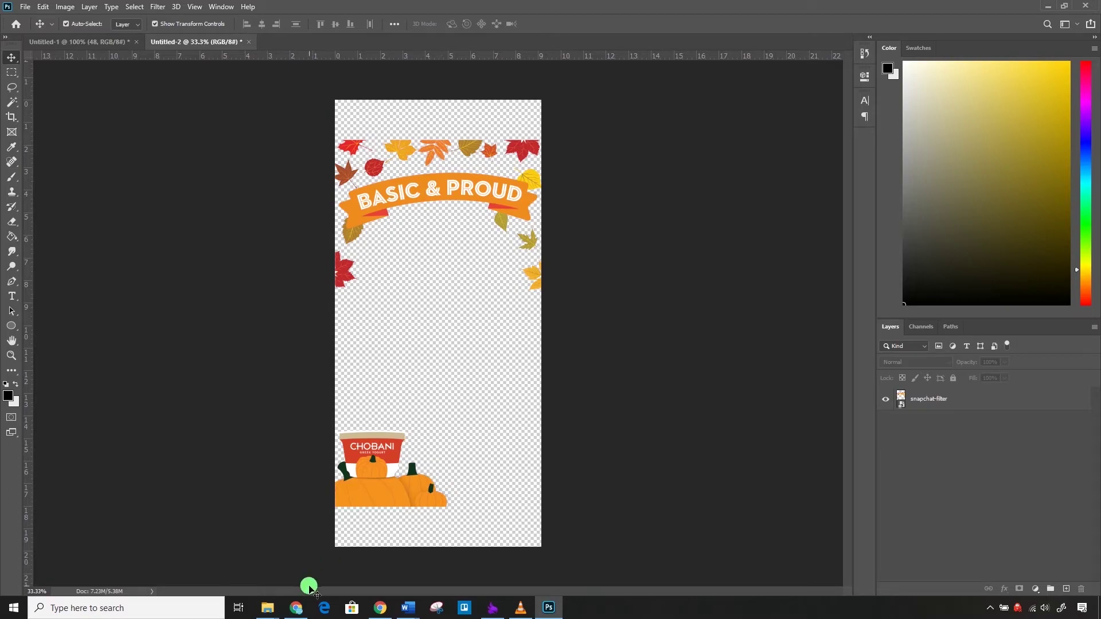
# Return to Snap Ads Manager, upload the filter artwork in the filter designer and finish the design.
pyautogui.click(295, 608)
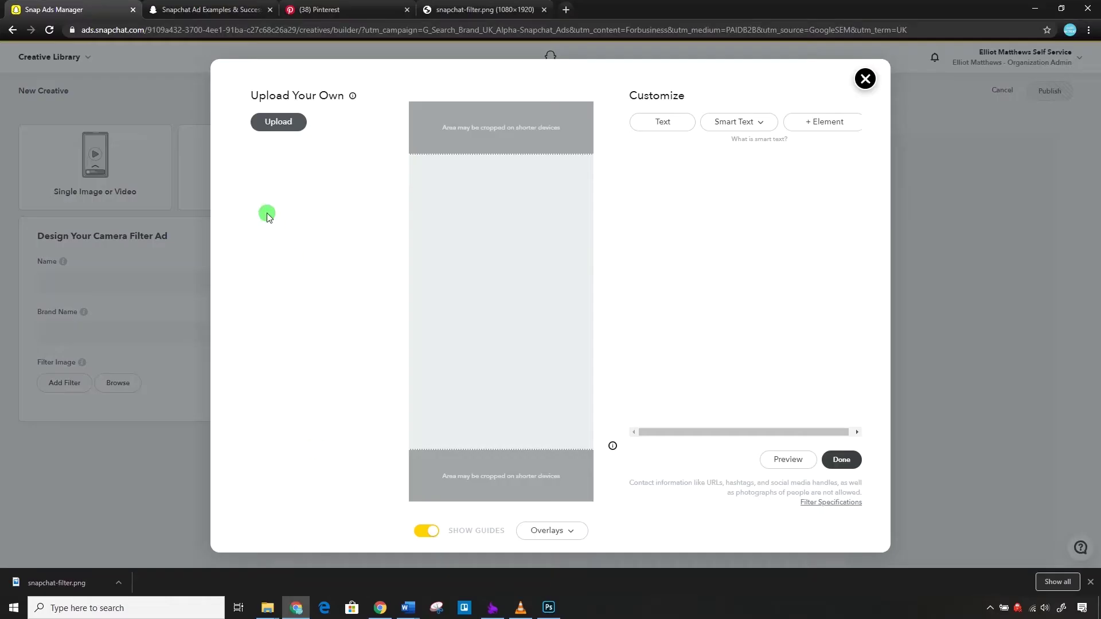
pyautogui.click(273, 132)
pyautogui.click(201, 228)
pyautogui.click(722, 434)
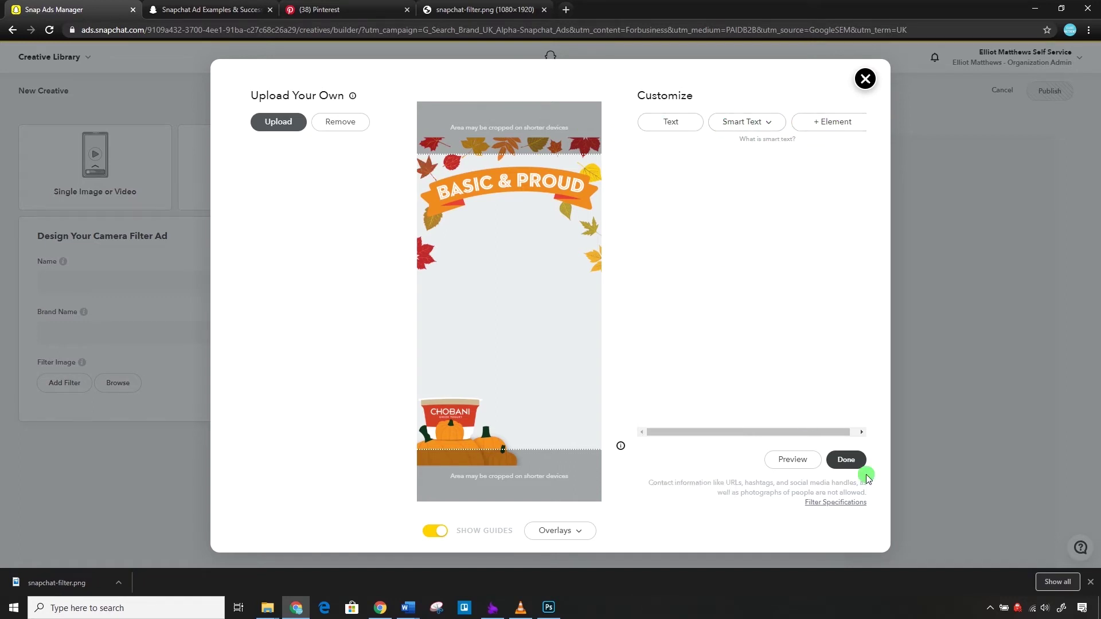
pyautogui.click(847, 460)
# Set the filter ad's brand name to Trippy Visions and leave its name empty.
pyautogui.click(77, 332)
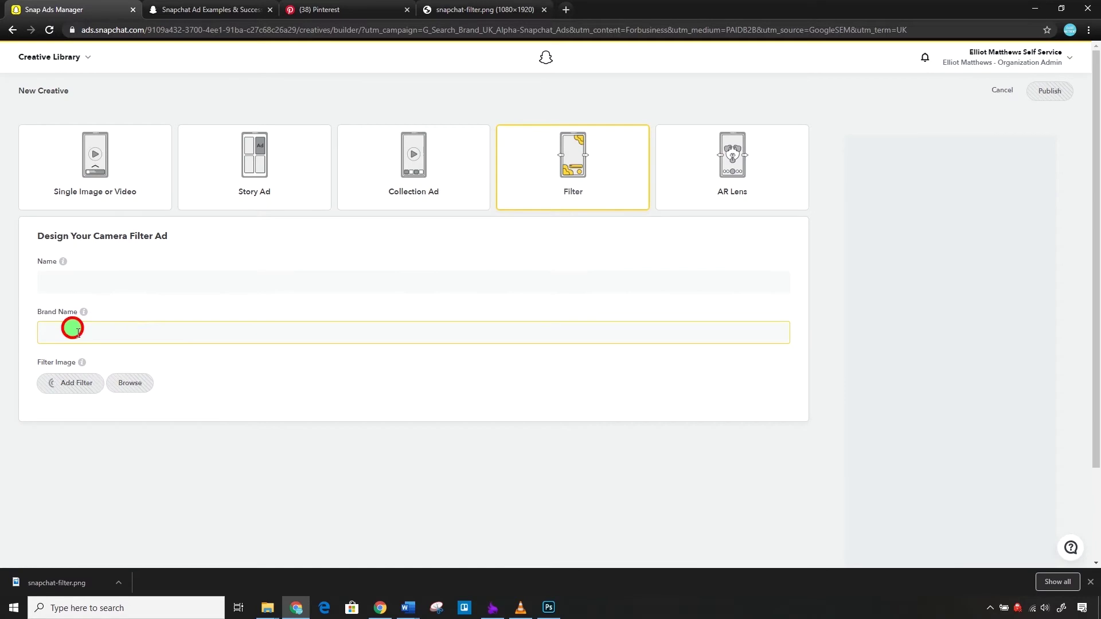
pyautogui.click(88, 362)
pyautogui.click(98, 285)
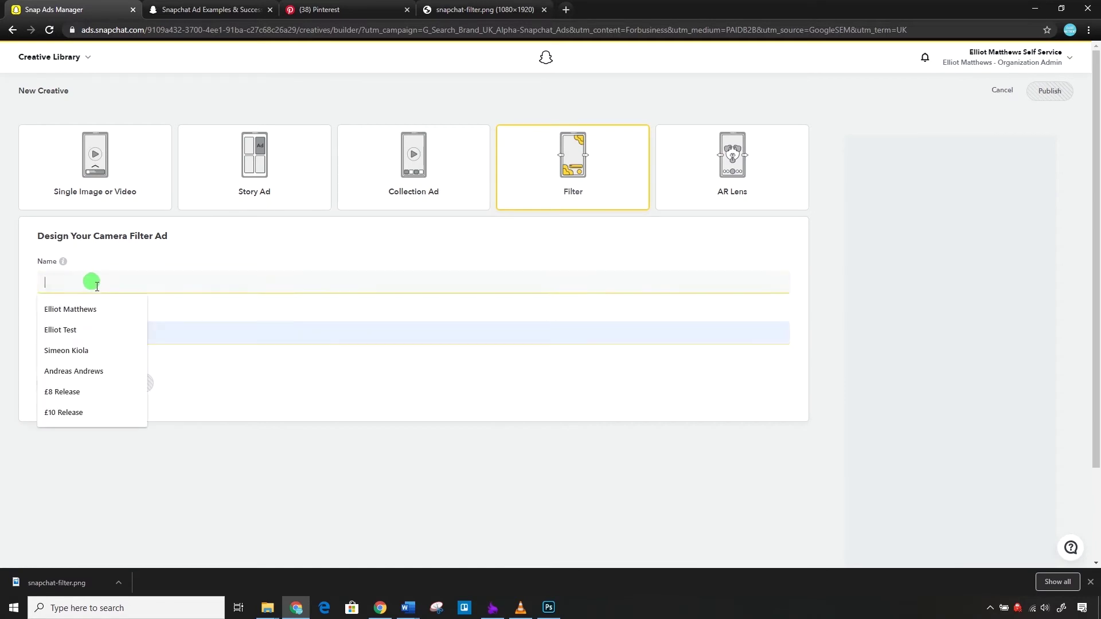
pyautogui.click(121, 260)
pyautogui.click(408, 608)
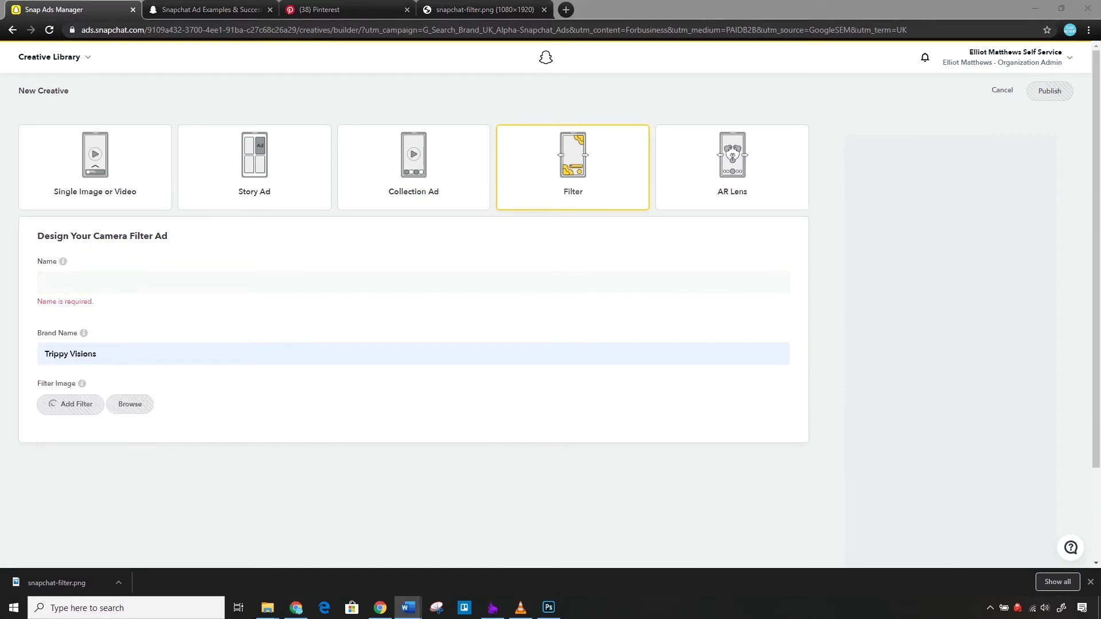
# Switch the creative type to AR Lens and review its name, brand name, lens media and attachment fields.
pyautogui.click(684, 180)
pyautogui.click(210, 293)
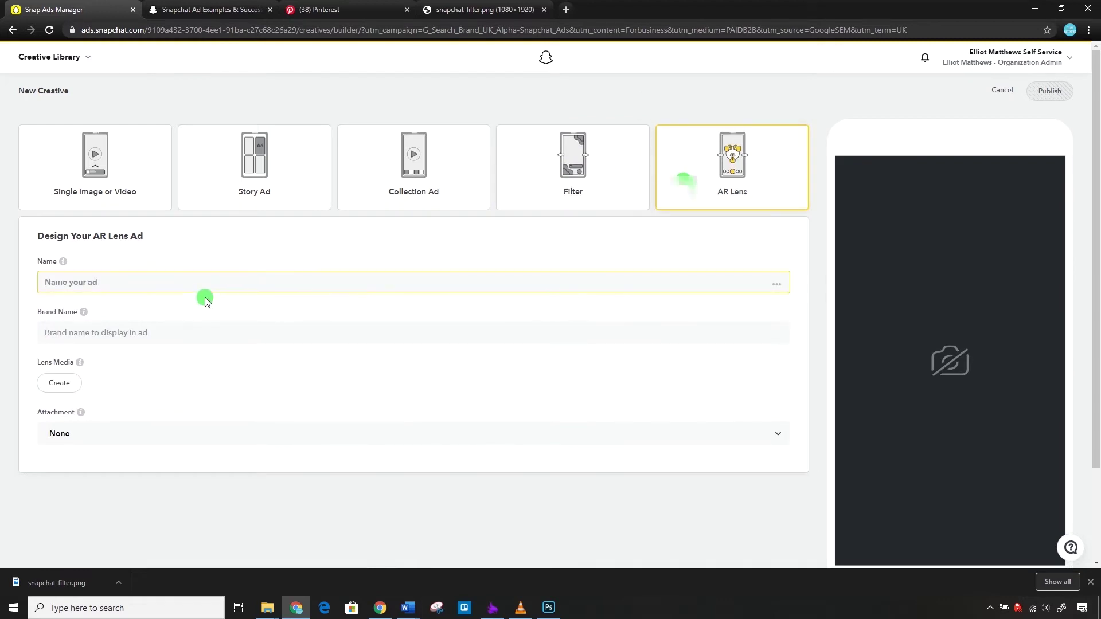
pyautogui.moveTo(78, 365)
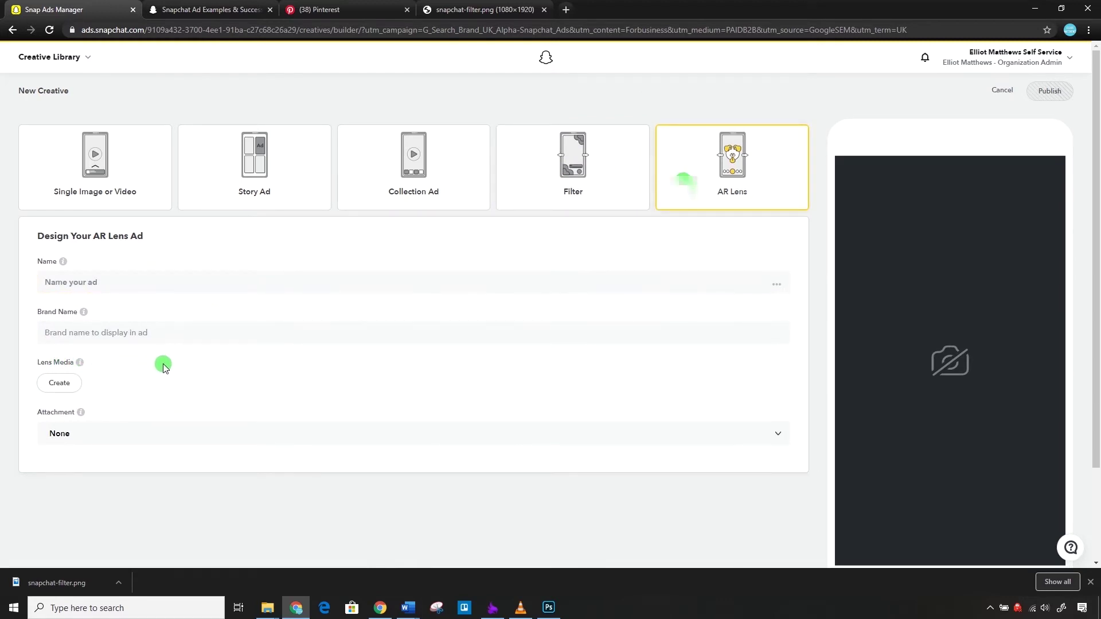
pyautogui.scroll(-2, 172, 370)
pyautogui.scroll(2, 187, 373)
pyautogui.scroll(-2, 379, 493)
pyautogui.scroll(2, 356, 500)
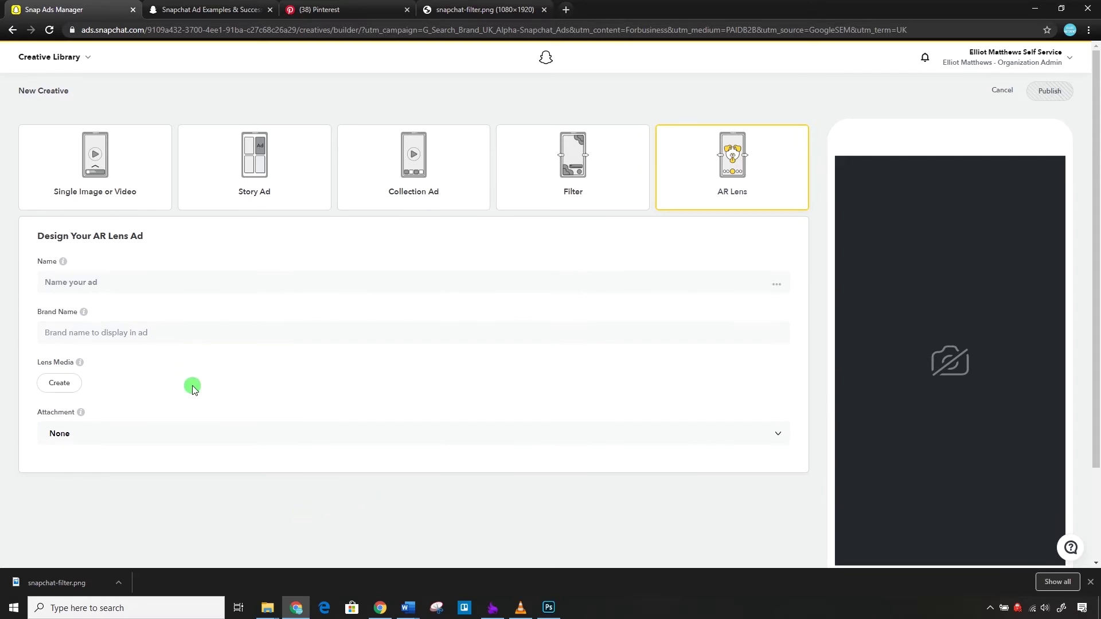
pyautogui.scroll(-2, 361, 496)
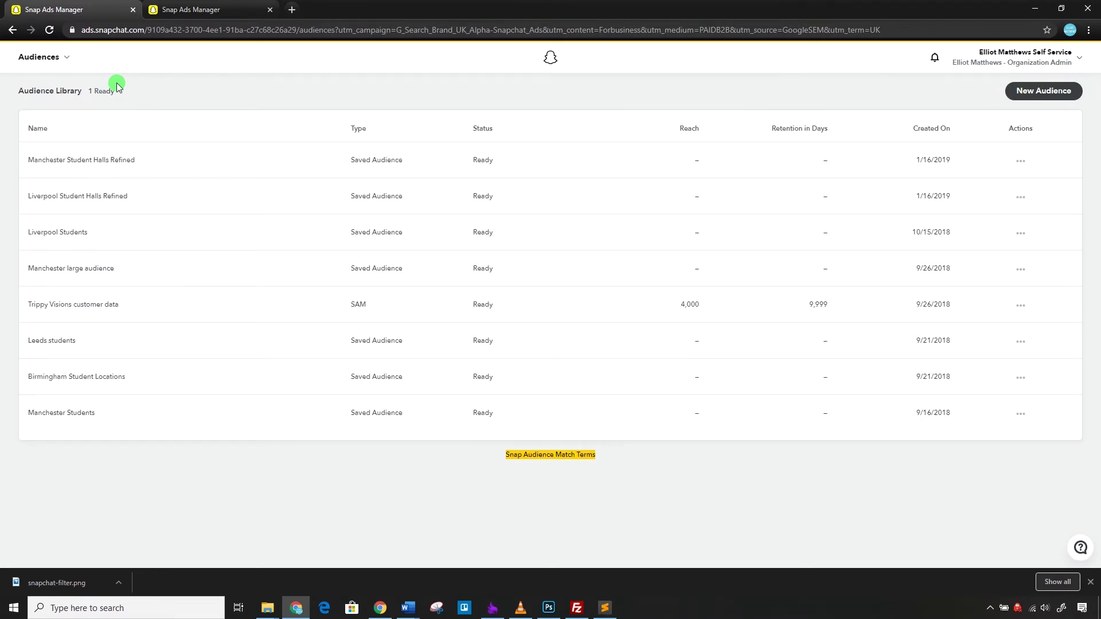
# Open a new customer list custom audience in the Audience Library, review the Snap Audience Match form and cancel it.
pyautogui.click(1014, 89)
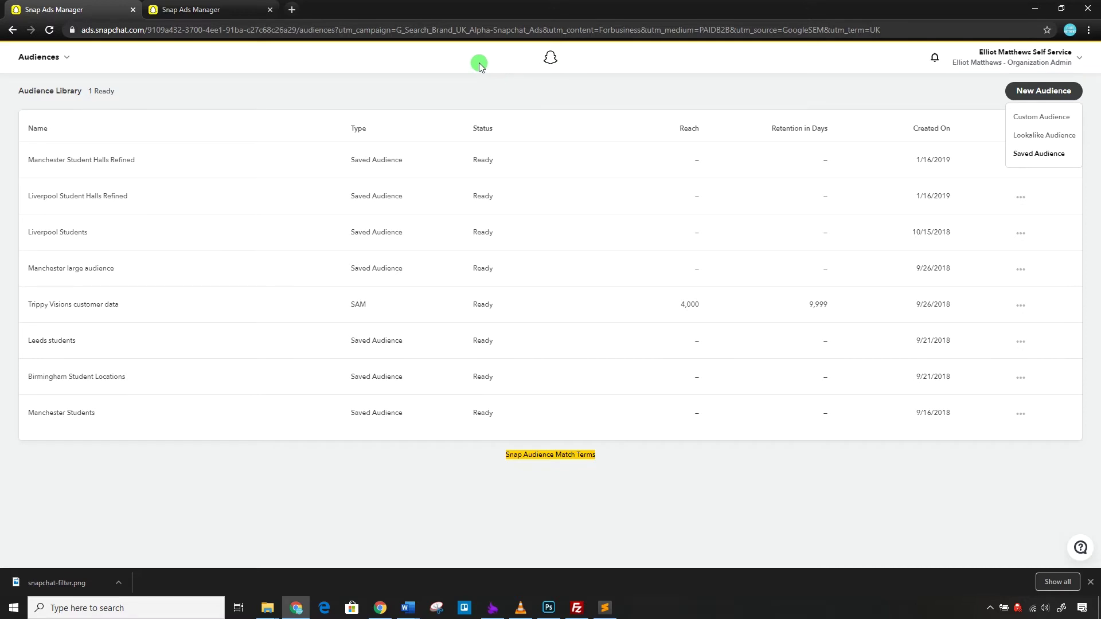
pyautogui.click(1044, 120)
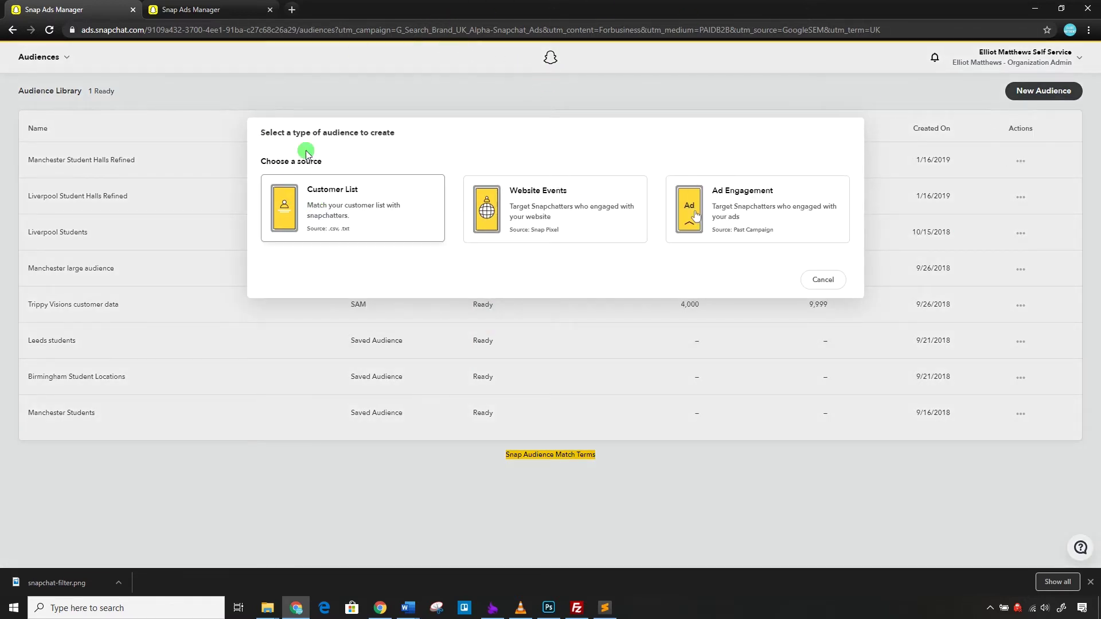
pyautogui.click(372, 199)
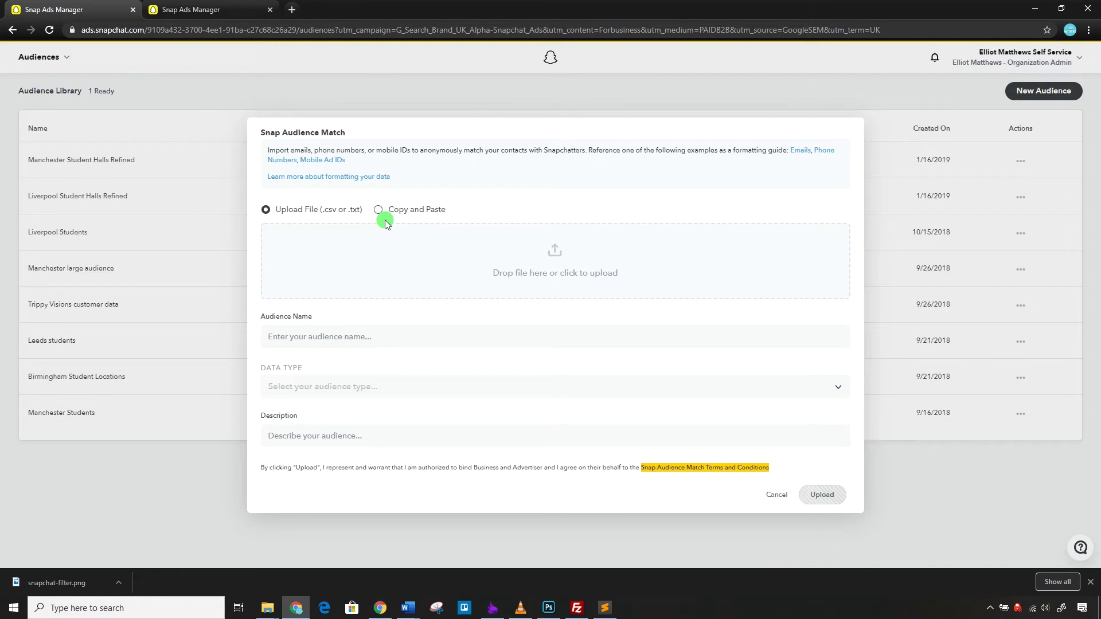
pyautogui.click(285, 148)
pyautogui.click(777, 494)
# Start a website events custom audience that includes people who have done the View Content action.
pyautogui.click(1018, 90)
pyautogui.click(1013, 120)
pyautogui.click(506, 205)
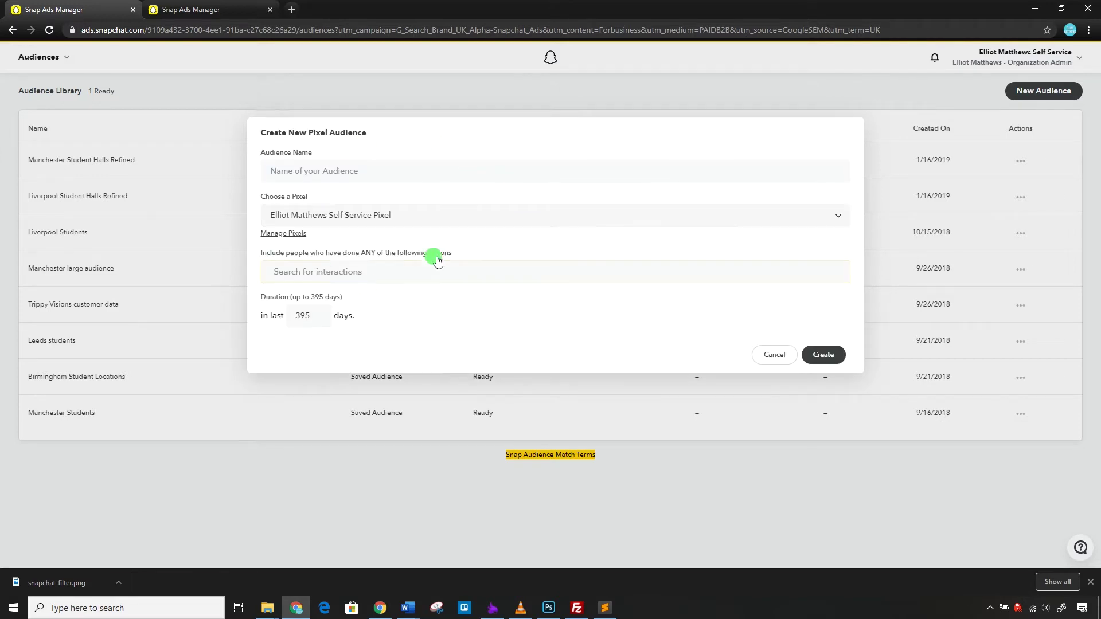
pyautogui.click(372, 274)
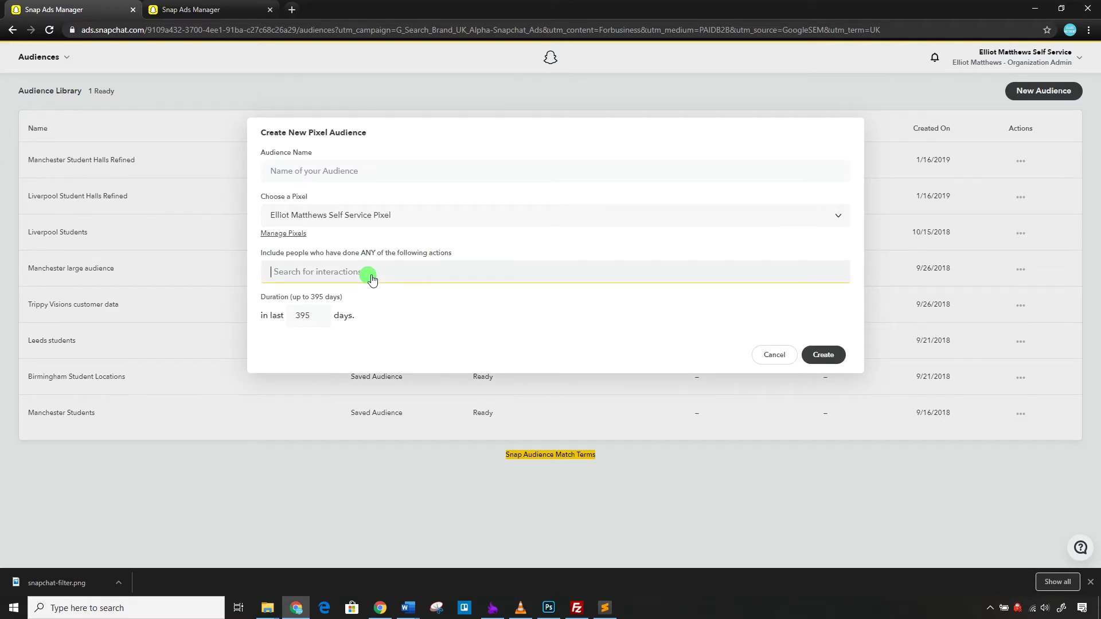
pyautogui.scroll(-5, 374, 322)
pyautogui.click(292, 423)
pyautogui.click(409, 243)
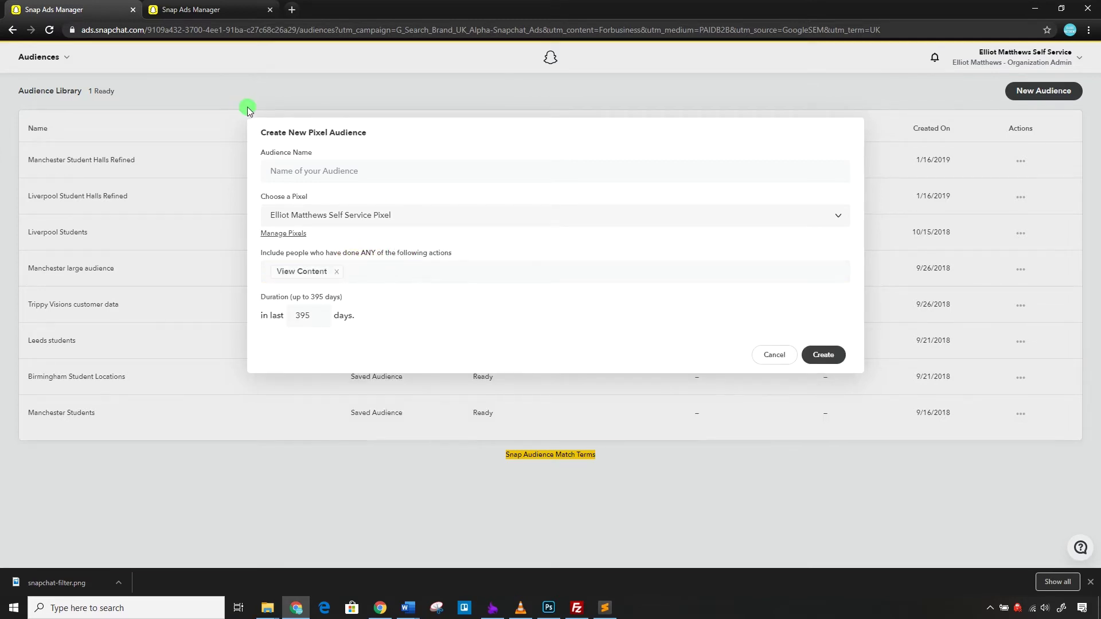
# Open the Snap Pixel setup instructions and examine the pixel code and where it goes in the website's head section.
pyautogui.click(198, 8)
pyautogui.click(30, 59)
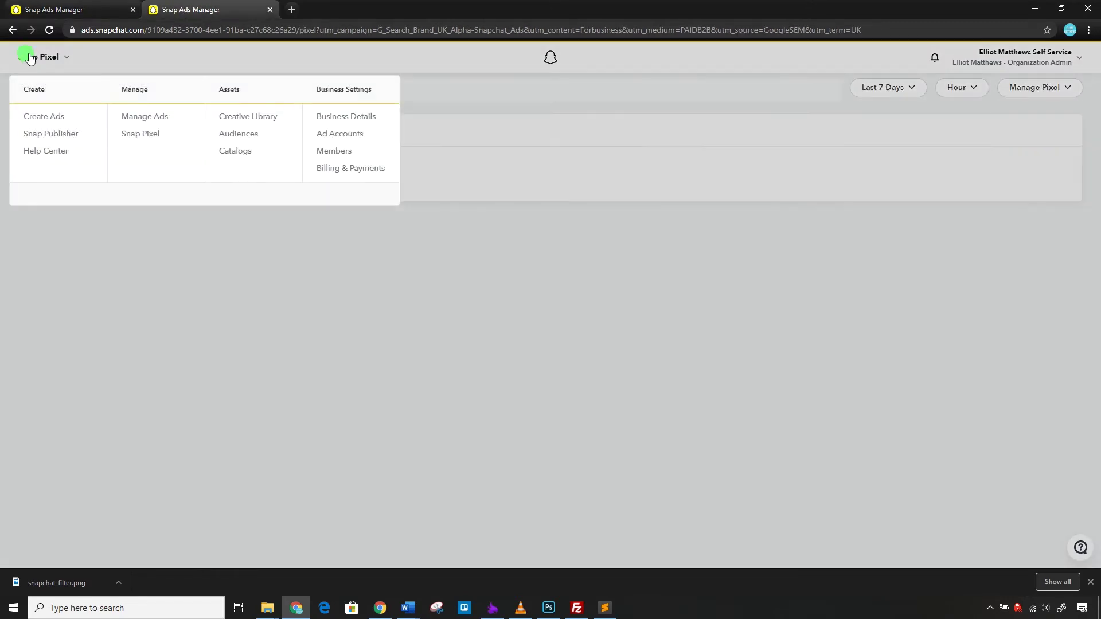
pyautogui.click(141, 132)
pyautogui.click(1038, 89)
pyautogui.click(1019, 117)
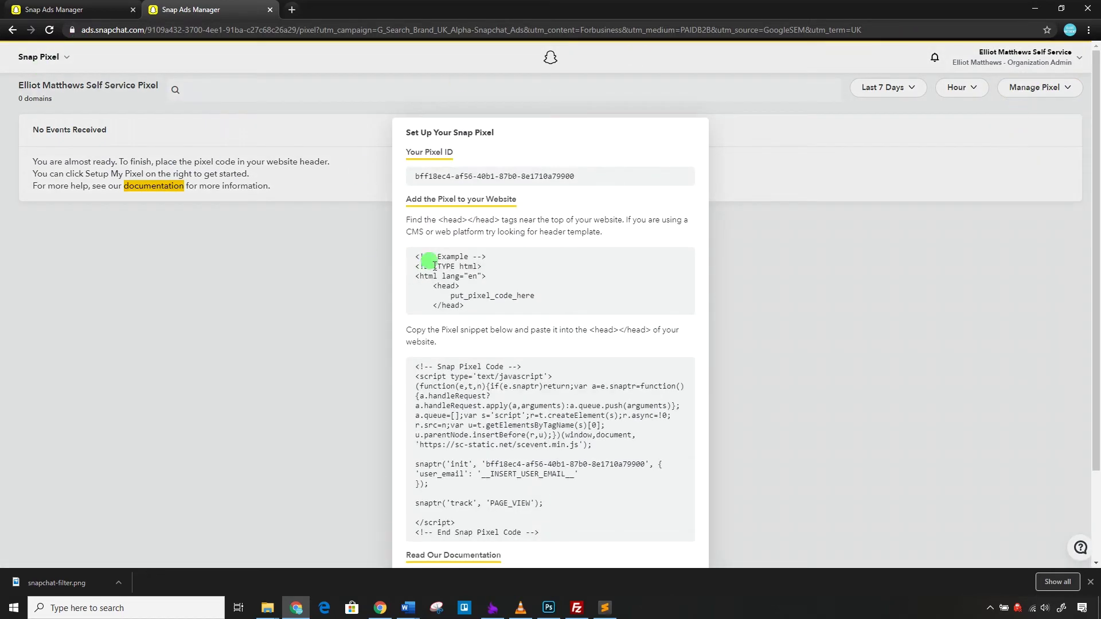
pyautogui.scroll(-2, 419, 355)
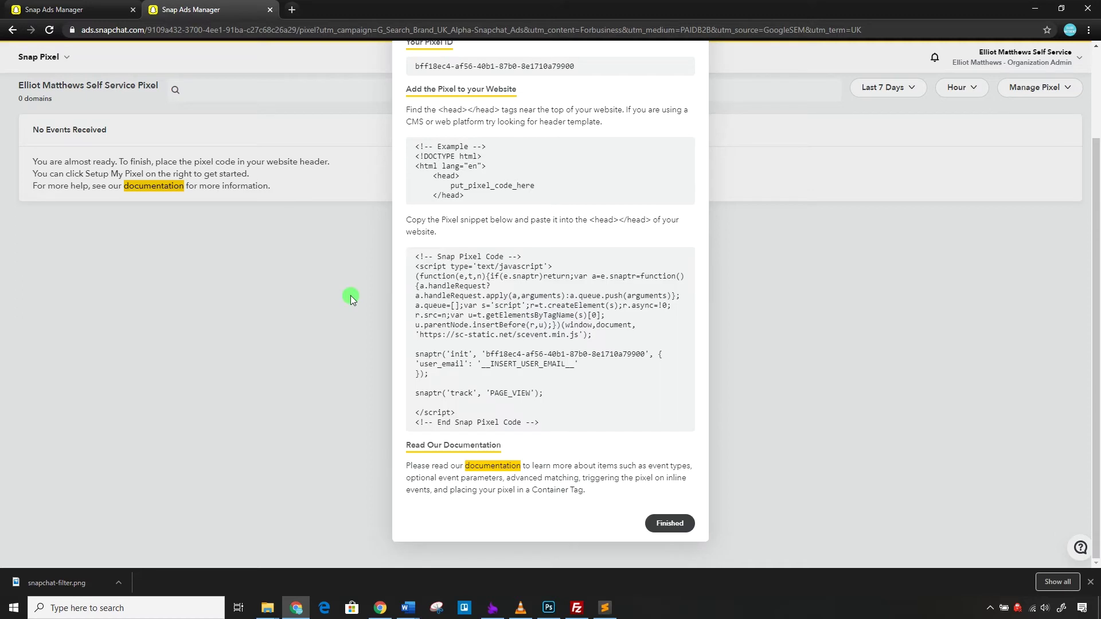
pyautogui.click(551, 333)
pyautogui.moveTo(469, 202); pyautogui.dragTo(439, 183)
pyautogui.click(436, 176)
# Open the Snap Pixel documentation and skim the Install Snap Pixel guide.
pyautogui.click(506, 468)
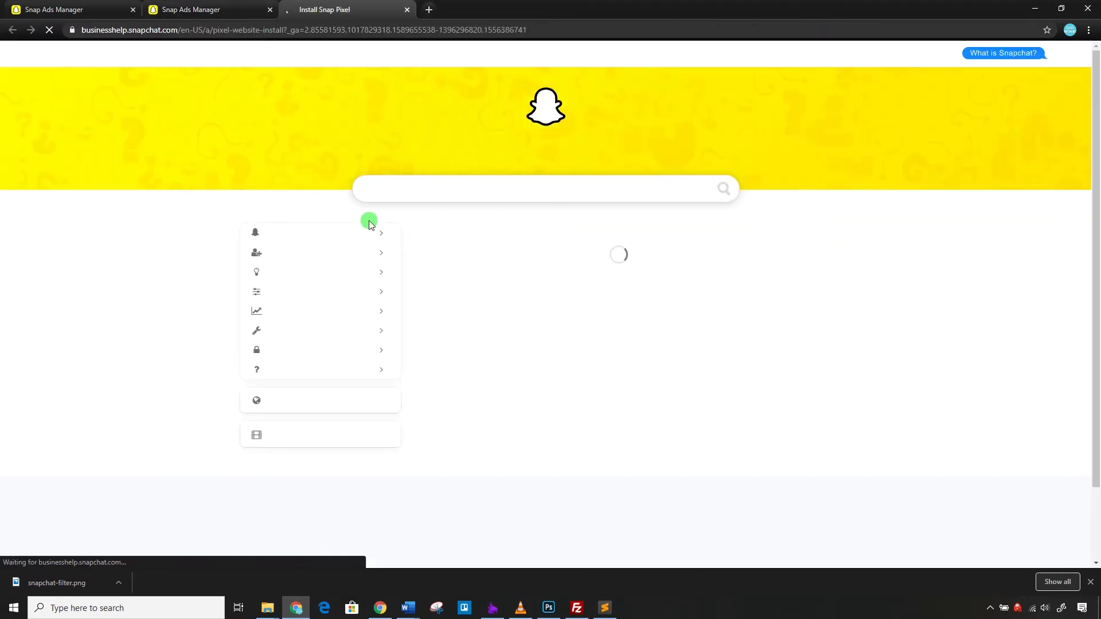
pyautogui.scroll(-4, 519, 270)
pyautogui.scroll(-6, 519, 272)
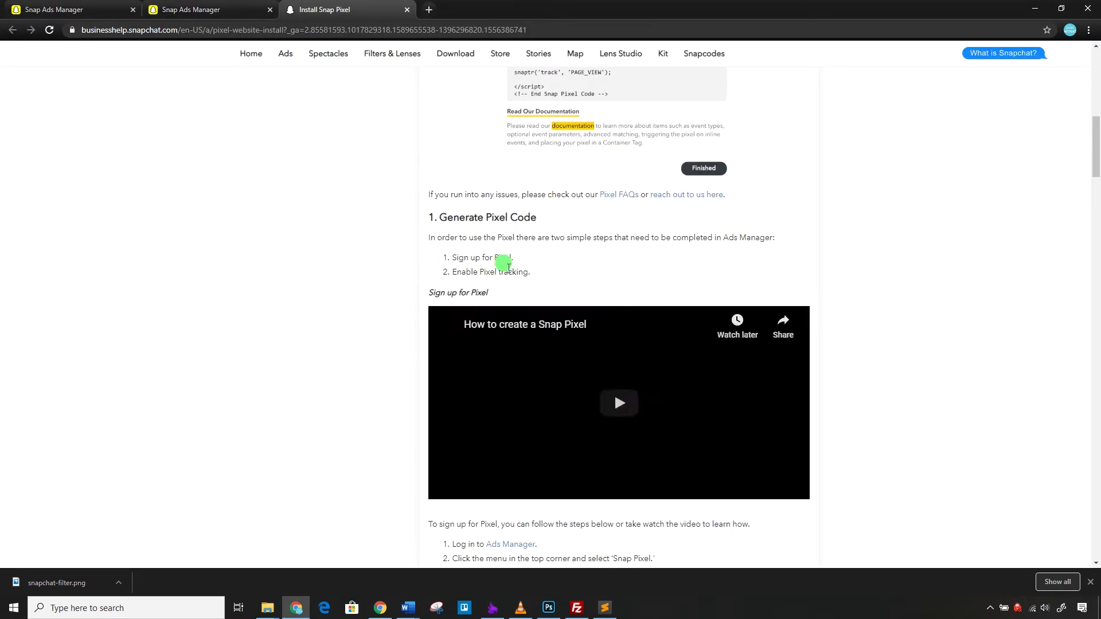
pyautogui.moveTo(1096, 133); pyautogui.dragTo(1083, 64)
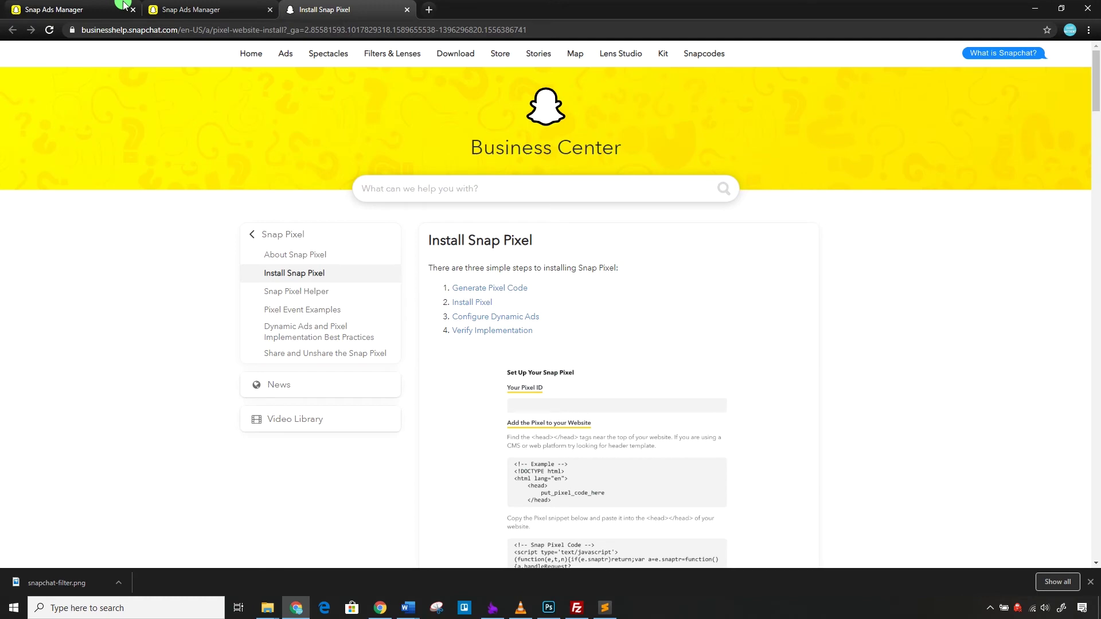
# Return to the unfinished pixel audience, check the available interactions and cancel the audience.
pyautogui.click(226, 7)
pyautogui.click(59, 6)
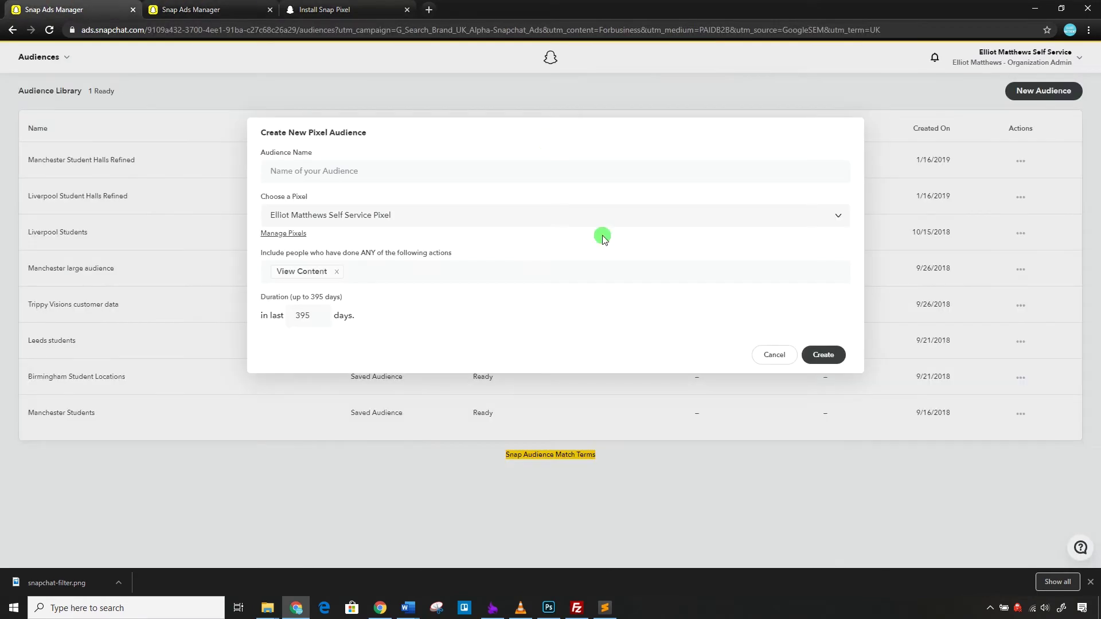
pyautogui.click(399, 278)
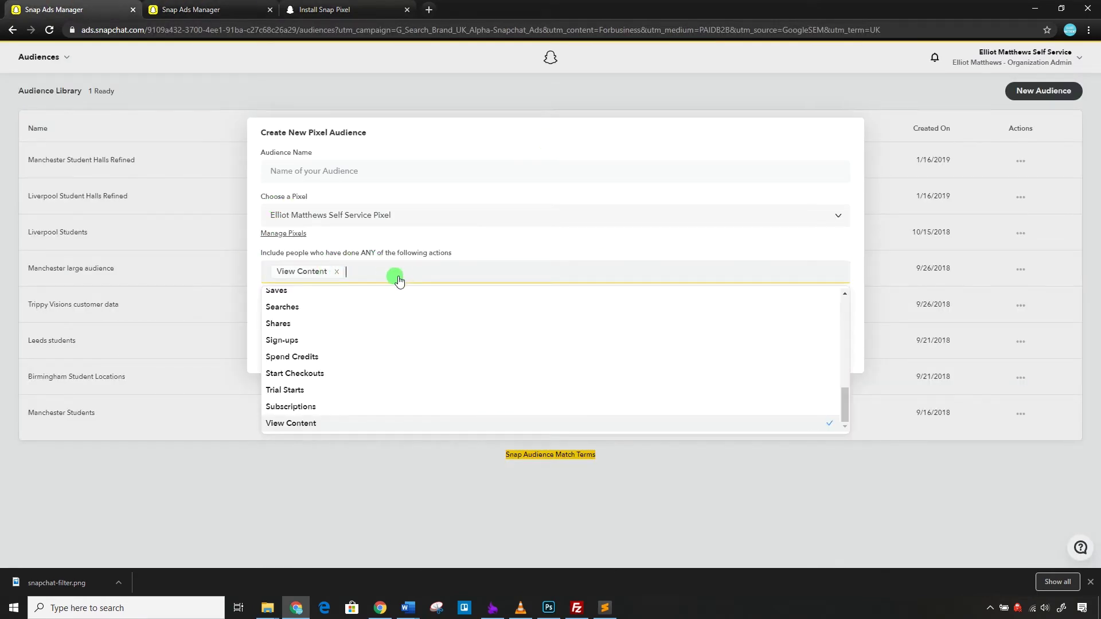
pyautogui.click(800, 141)
pyautogui.click(784, 367)
# Start an ad engagement audience of Snapchatters who swiped up on an image or video ad in campaign TV LIVERPOOL - THIS FRIDAY MOST IMMERSIVE.
pyautogui.click(1016, 92)
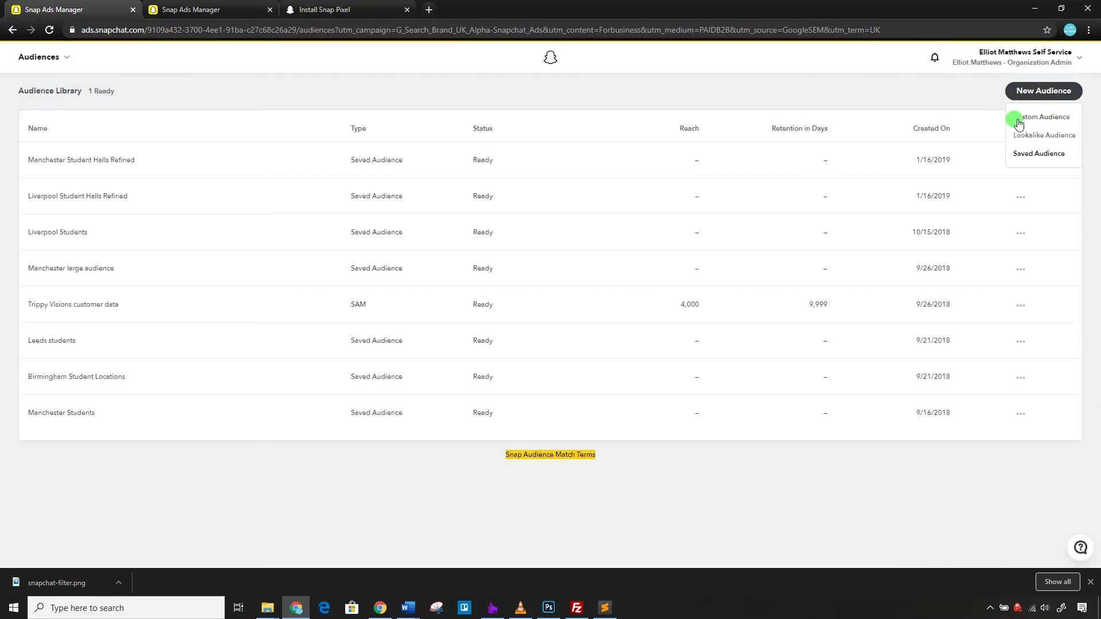
pyautogui.click(1016, 121)
pyautogui.click(740, 201)
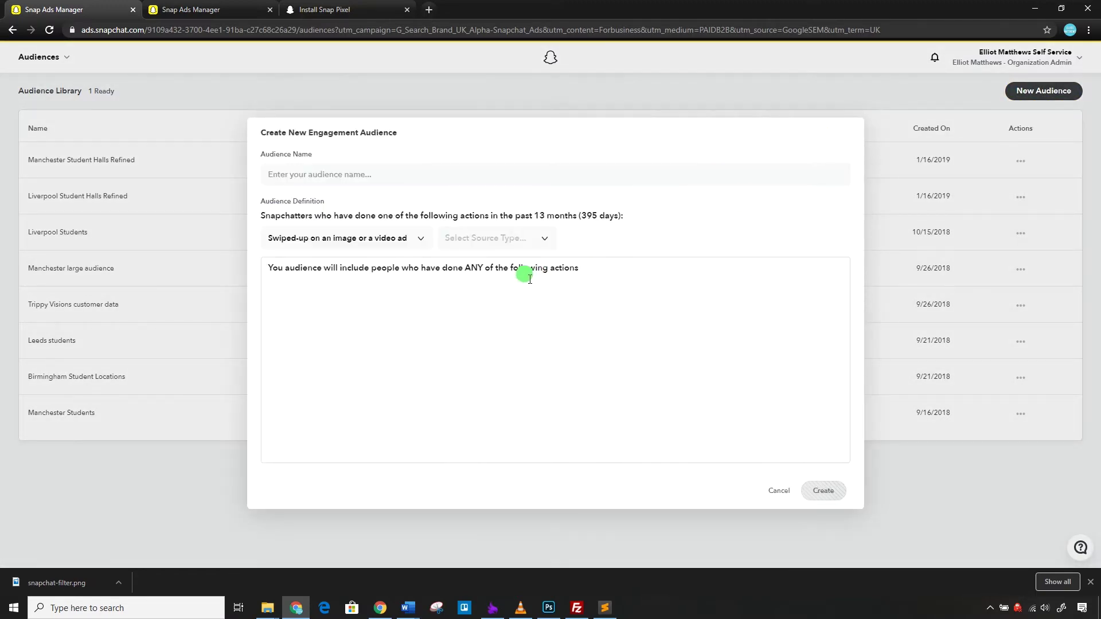
pyautogui.click(339, 239)
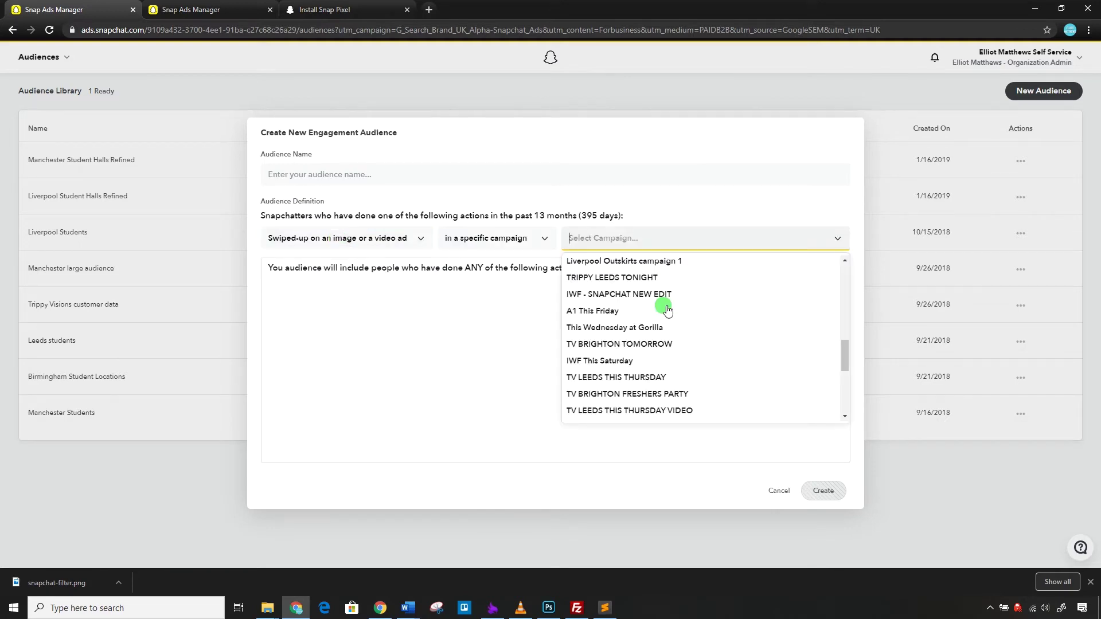
pyautogui.scroll(5, 665, 321)
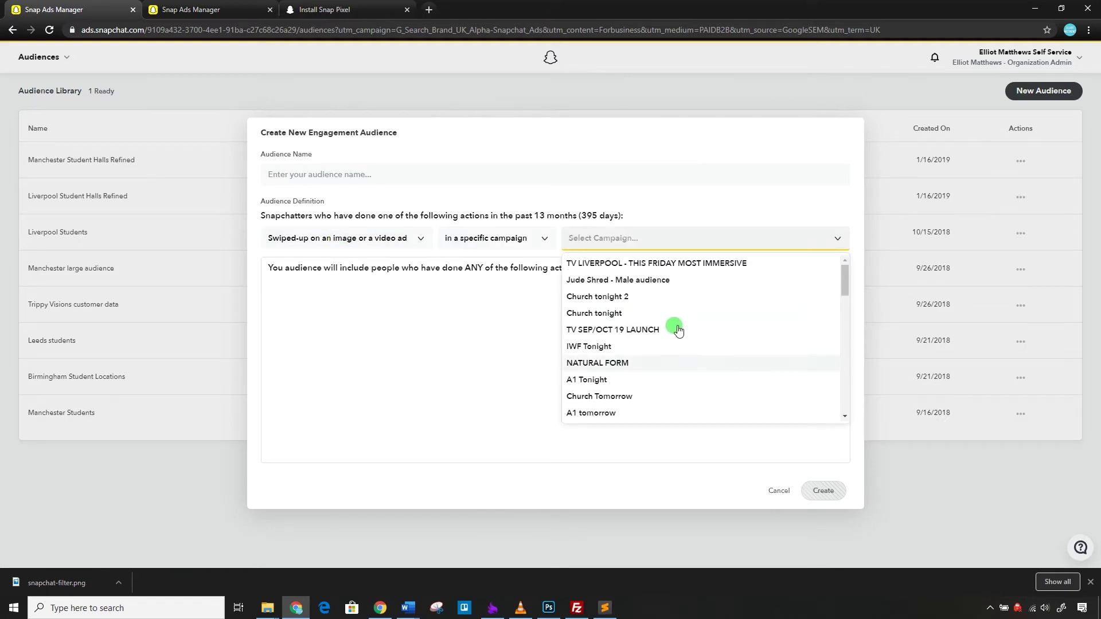
pyautogui.click(664, 264)
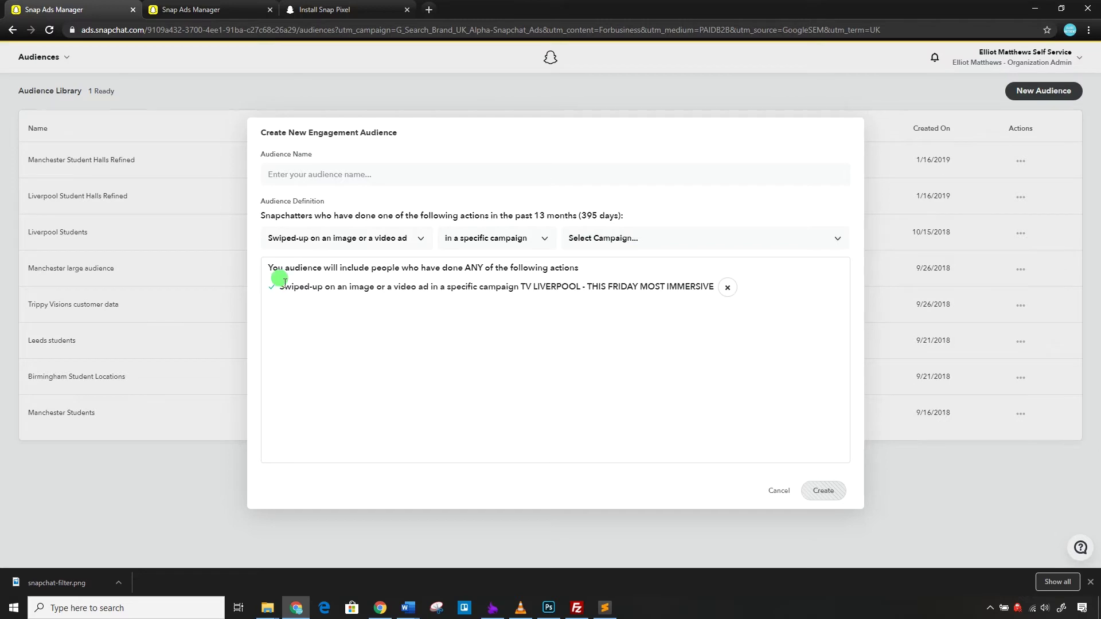
pyautogui.click(287, 282)
pyautogui.click(660, 238)
pyautogui.scroll(5, 663, 321)
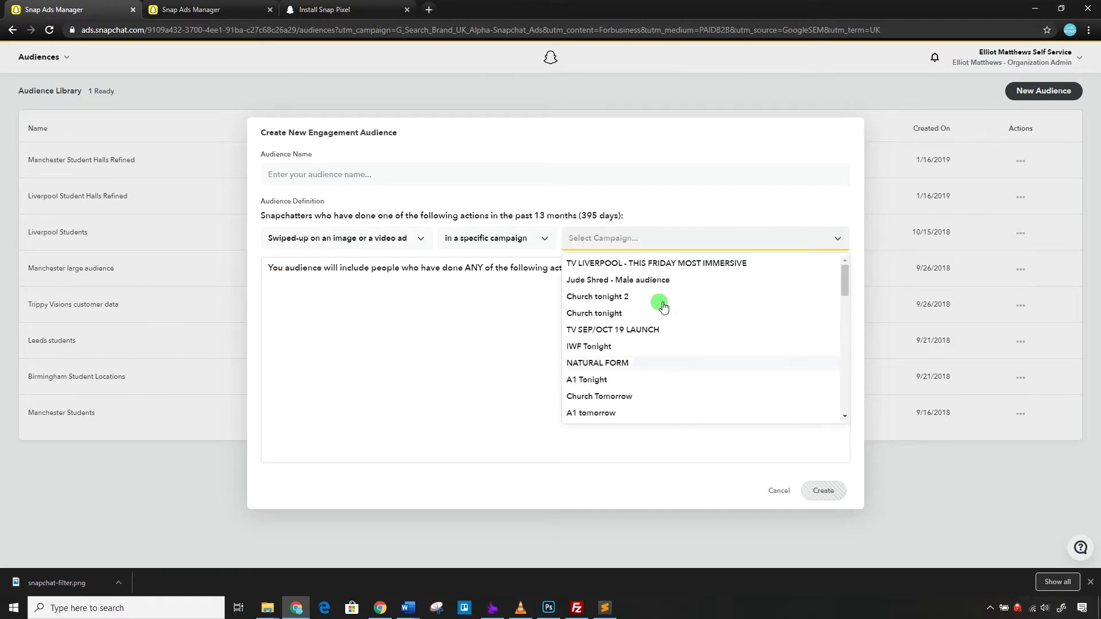
pyautogui.click(668, 262)
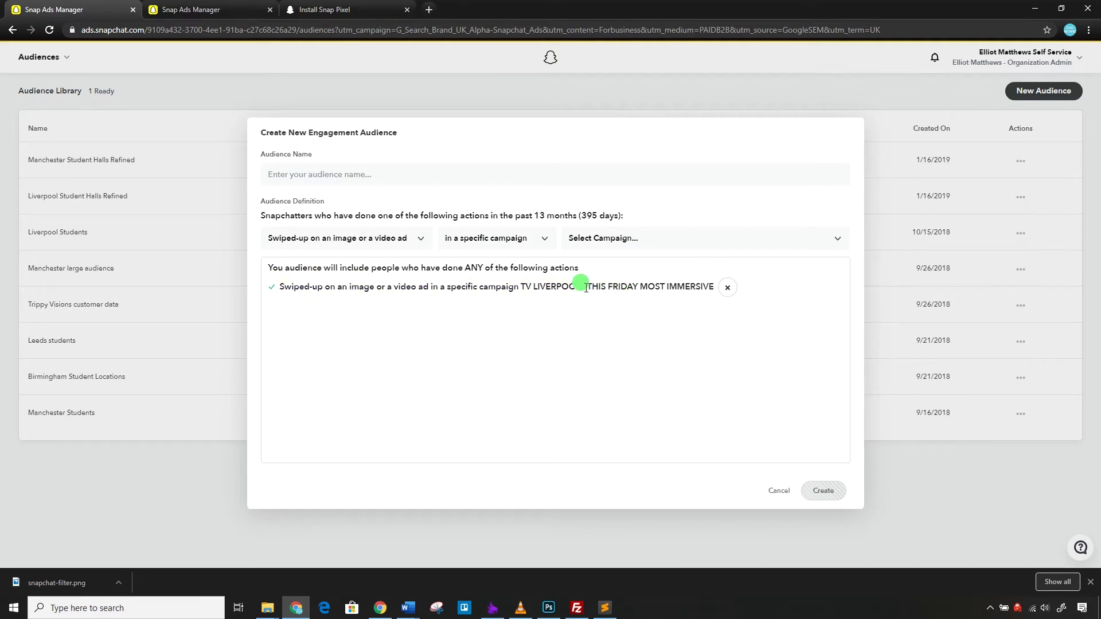
# Review the engagement audience's campaign condition and name field, and cancel the audience without creating it.
pyautogui.moveTo(580, 287); pyautogui.dragTo(523, 285)
pyautogui.moveTo(287, 287); pyautogui.dragTo(326, 297)
pyautogui.click(385, 183)
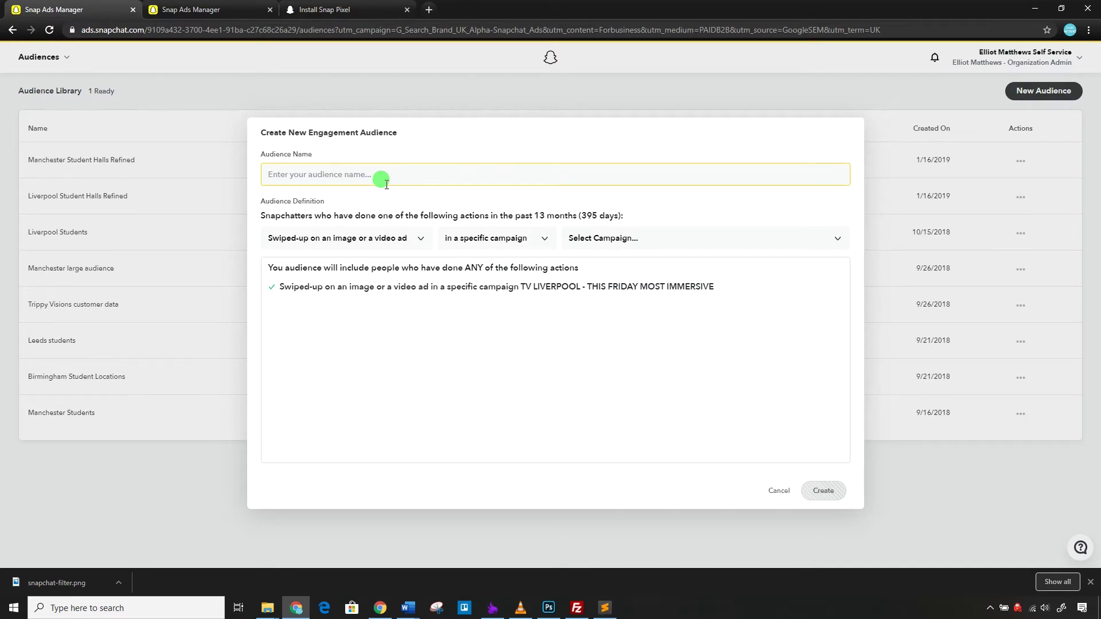
pyautogui.click(783, 515)
pyautogui.click(780, 493)
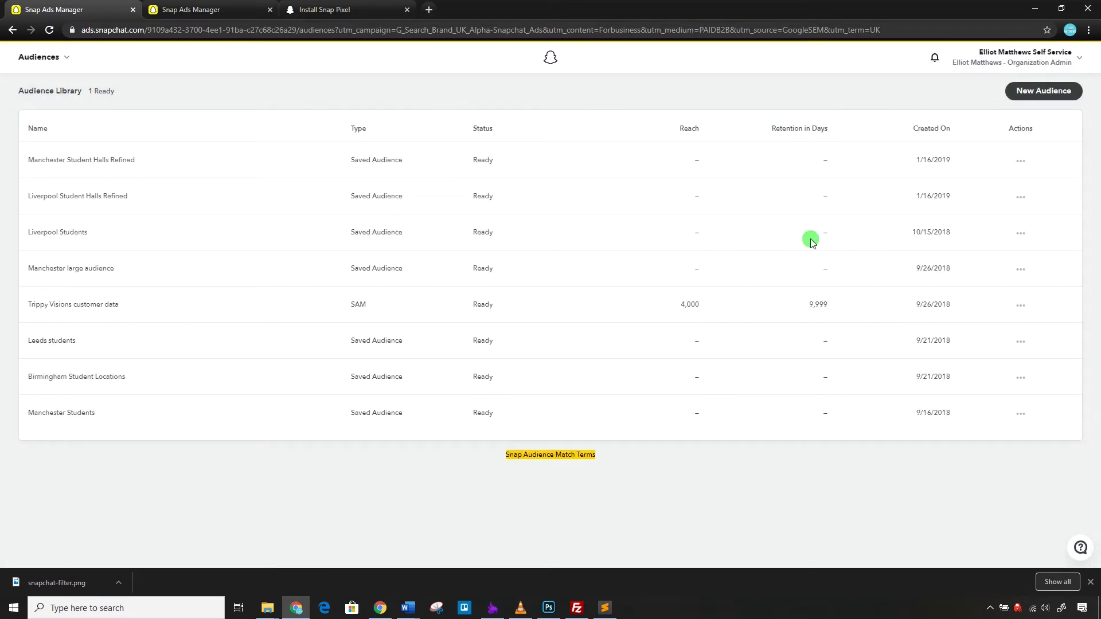
# Start a new lookalike audience with Trippy Visions customer data as its seed audience.
pyautogui.click(1050, 91)
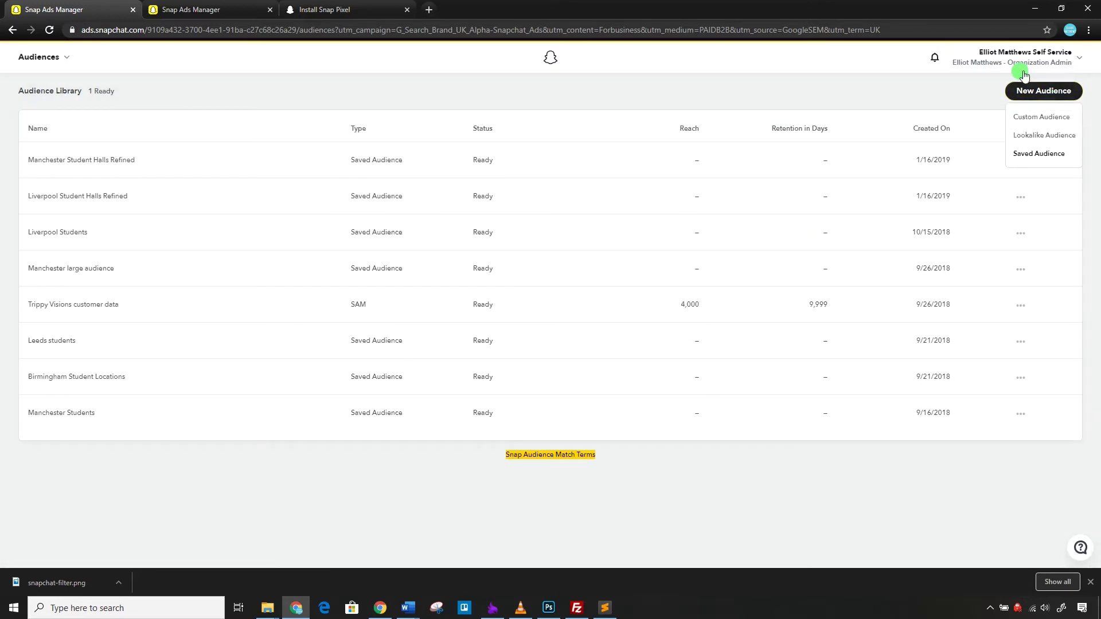
pyautogui.click(1037, 136)
pyautogui.click(315, 205)
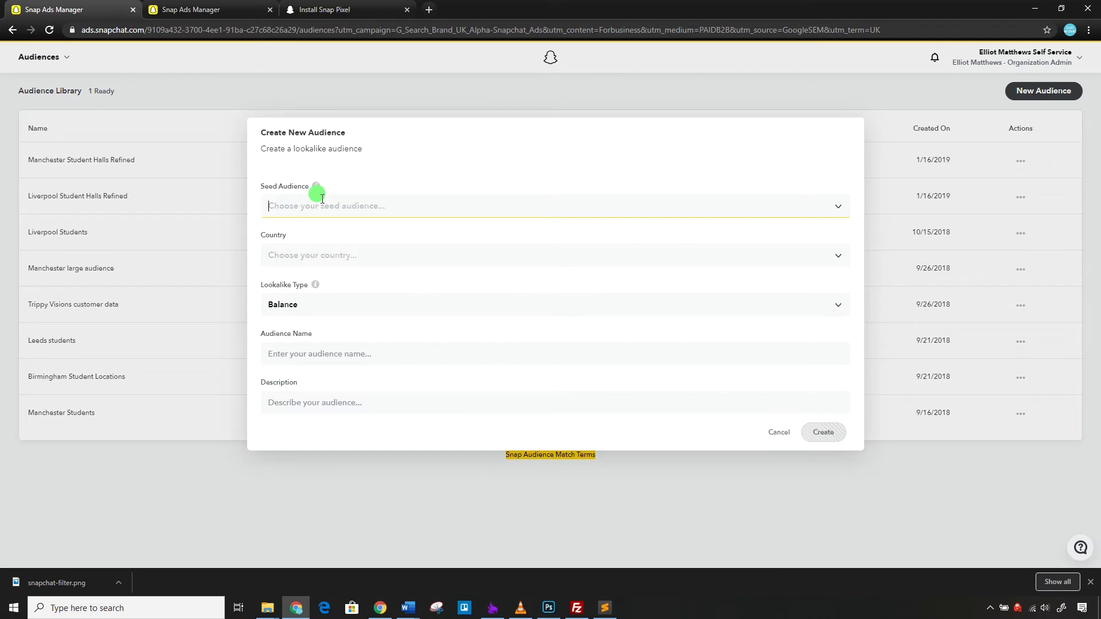
pyautogui.click(327, 232)
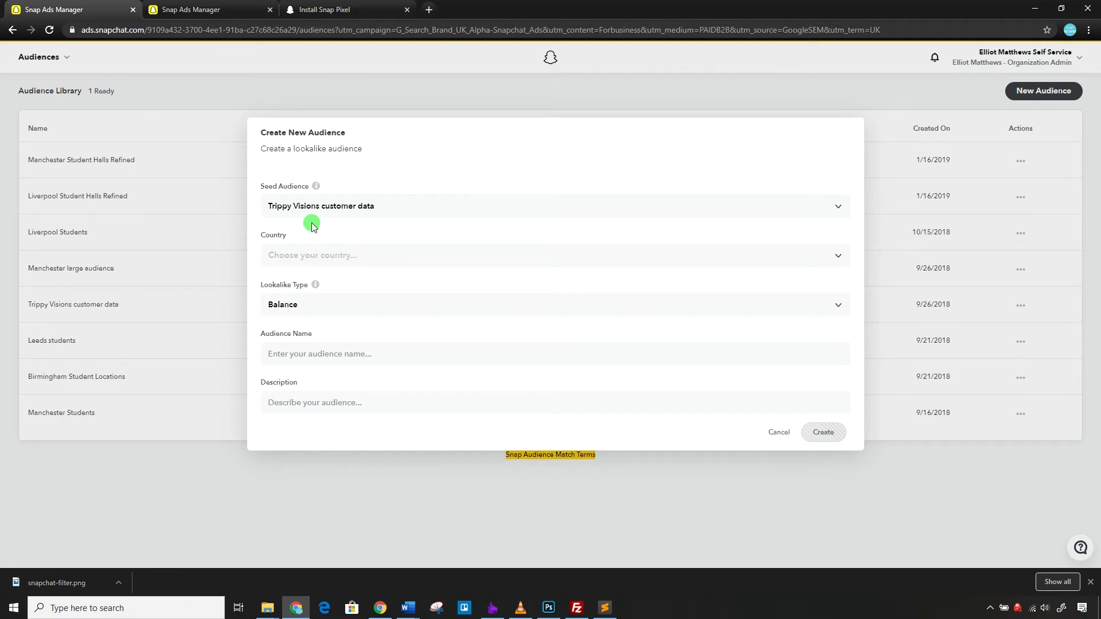
# Set the lookalike audience's country to United Kingdom.
pyautogui.click(353, 206)
pyautogui.click(360, 235)
pyautogui.click(317, 251)
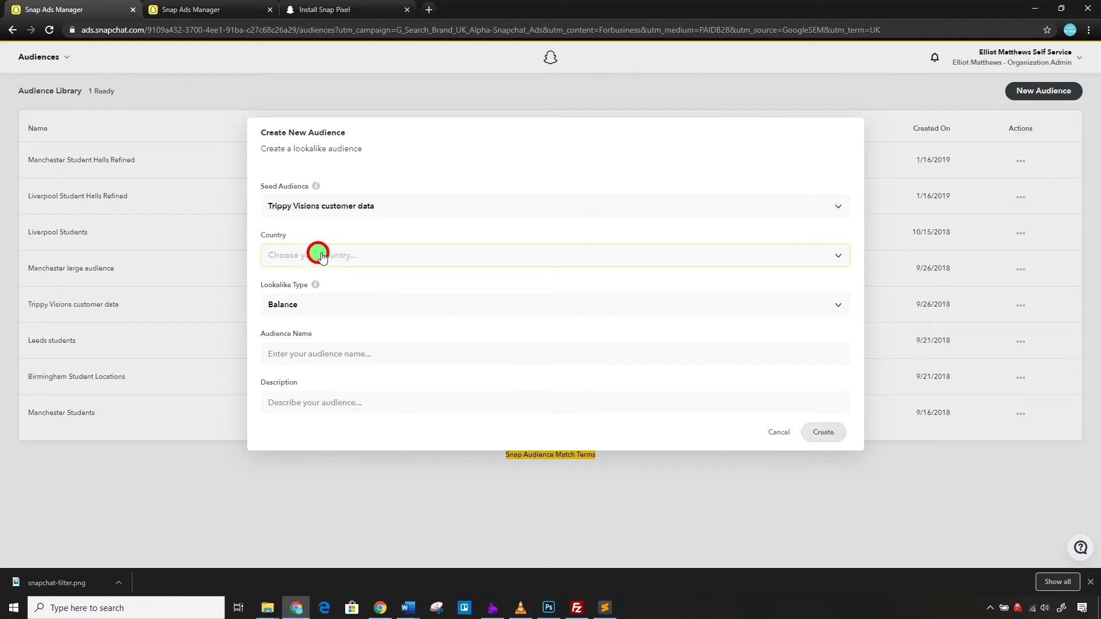
pyautogui.write('Un')
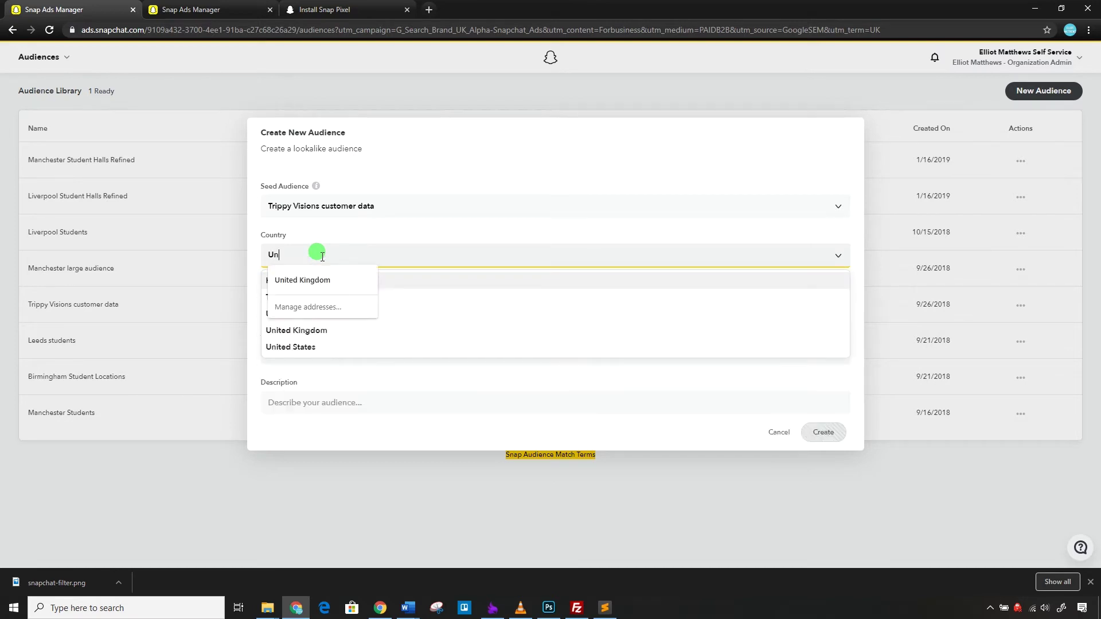
pyautogui.click(318, 278)
pyautogui.click(301, 278)
# Check the lookalike types, keep Balance with the suggested audience name, and create the lookalike audience.
pyautogui.click(325, 303)
pyautogui.moveTo(316, 286)
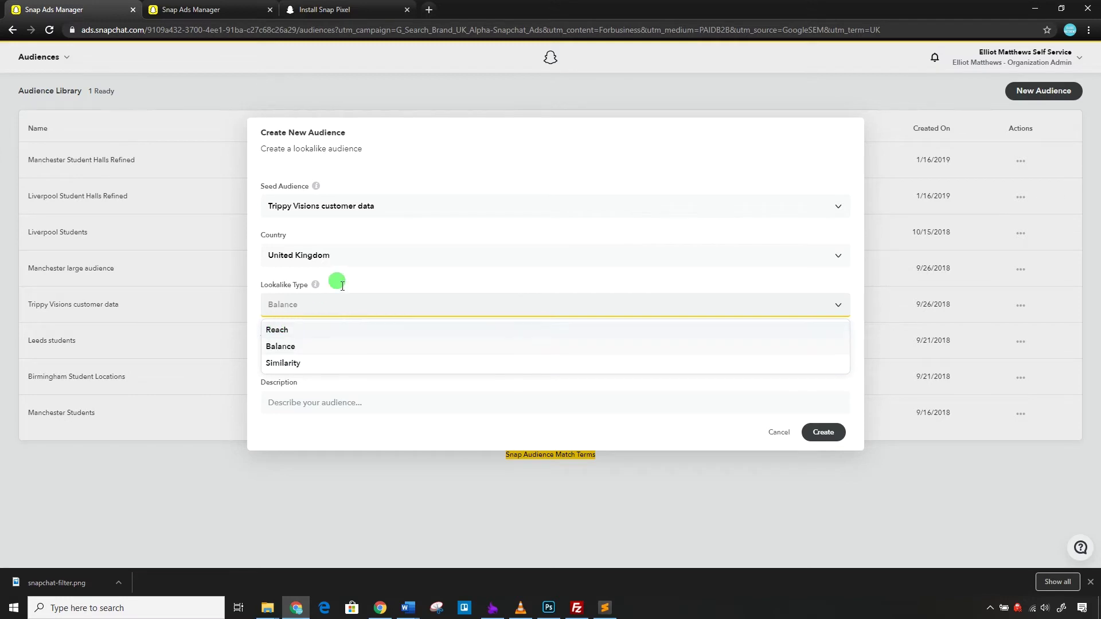
pyautogui.click(358, 278)
pyautogui.click(319, 351)
pyautogui.click(329, 393)
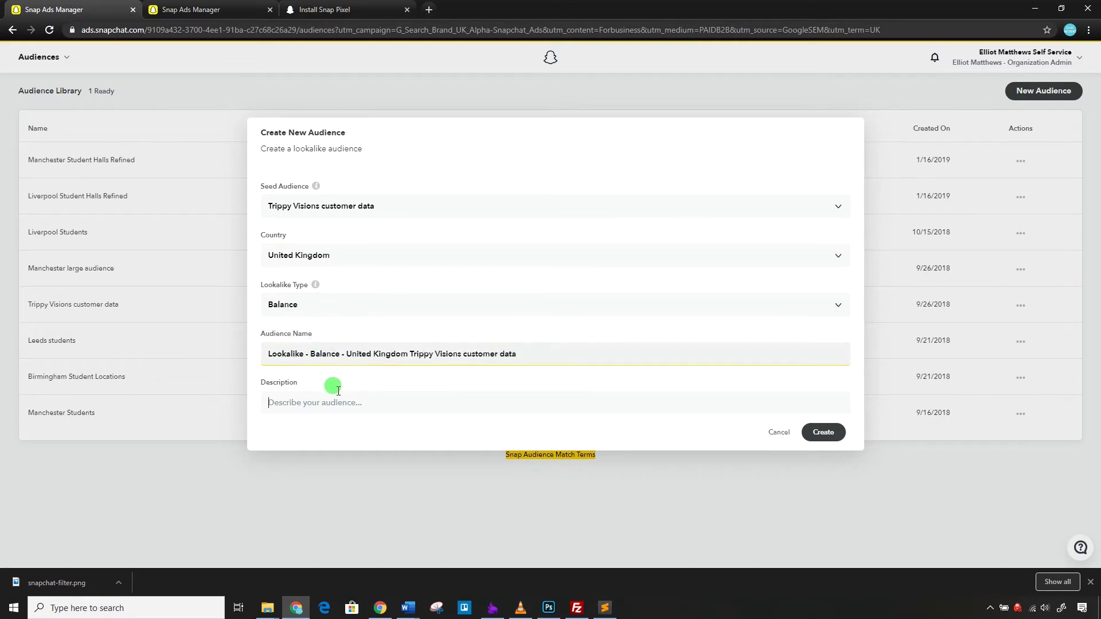
pyautogui.click(815, 434)
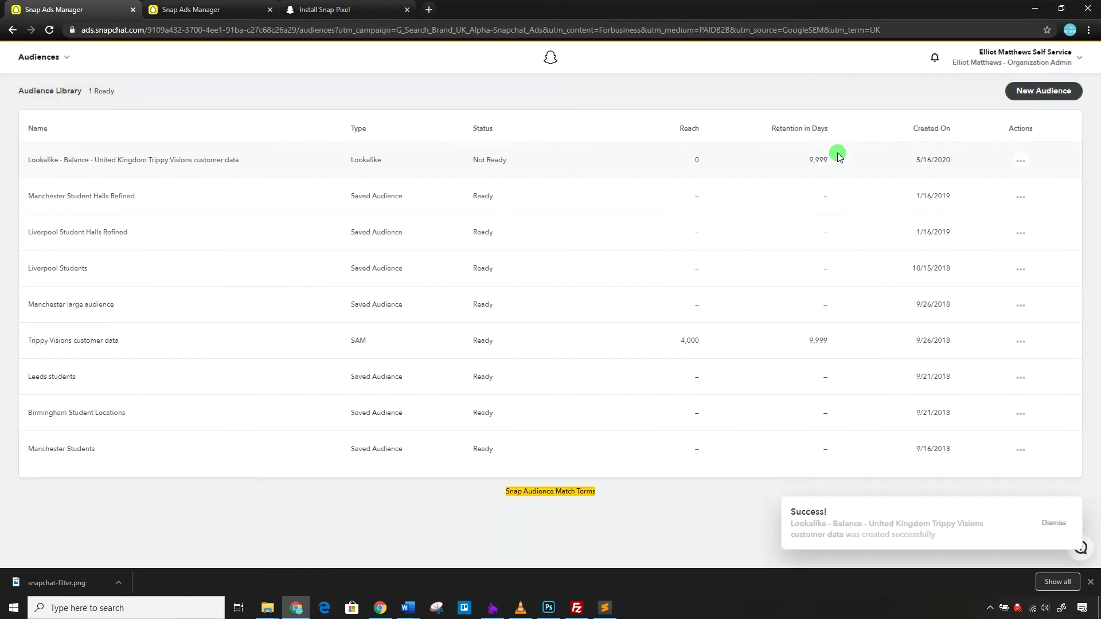
# Start a new saved audience and look over its location and demographic settings.
pyautogui.click(1035, 98)
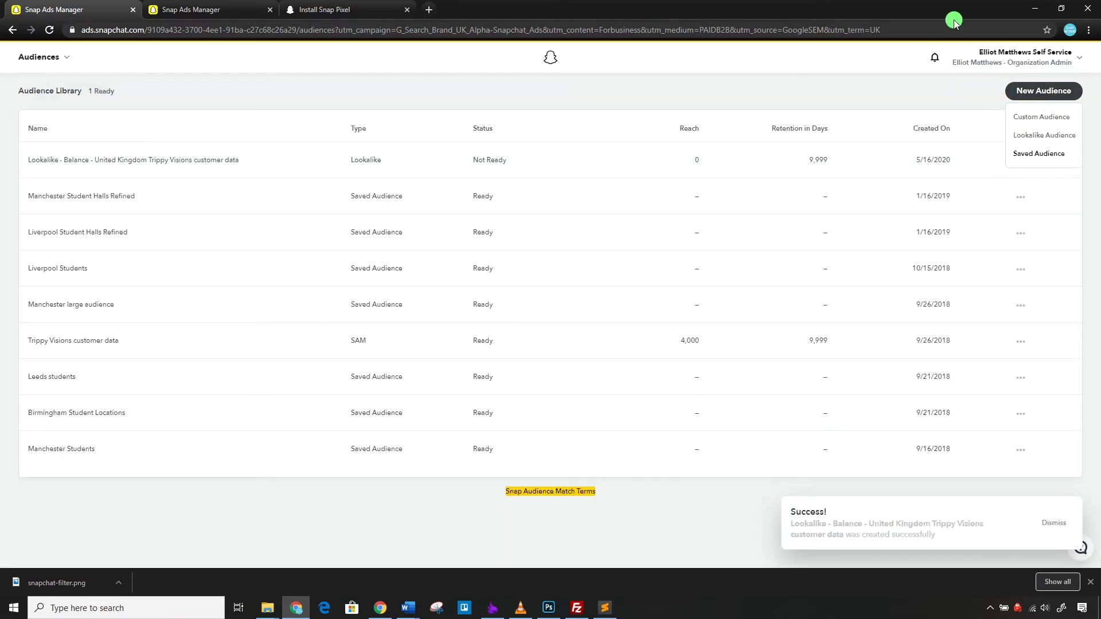
pyautogui.click(1039, 153)
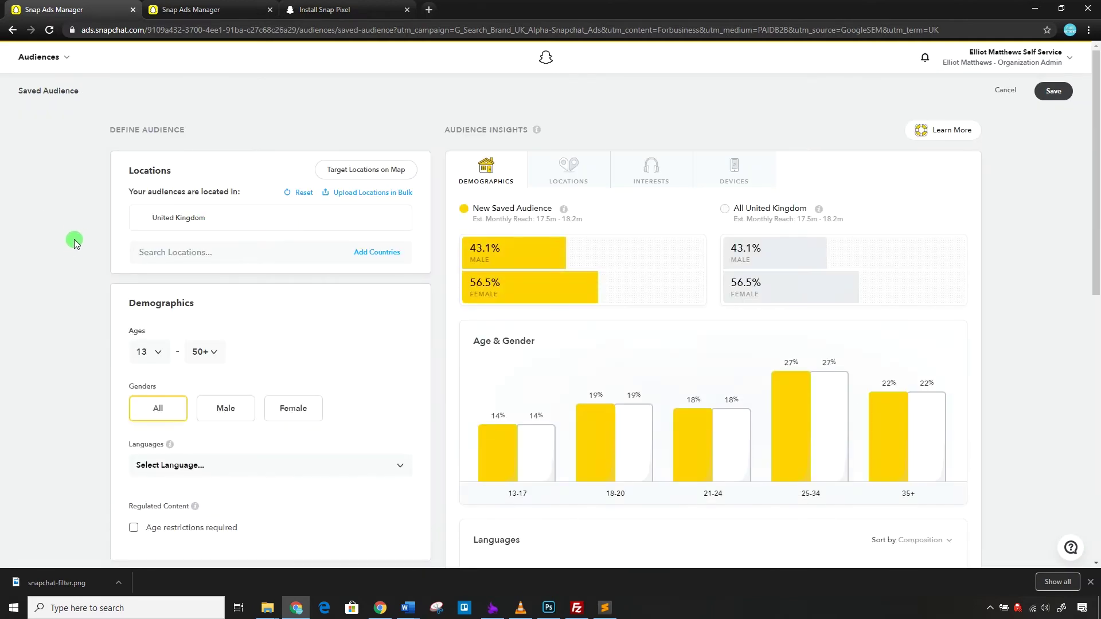
pyautogui.click(149, 255)
pyautogui.click(80, 251)
pyautogui.scroll(-3, 82, 244)
pyautogui.scroll(2, 82, 233)
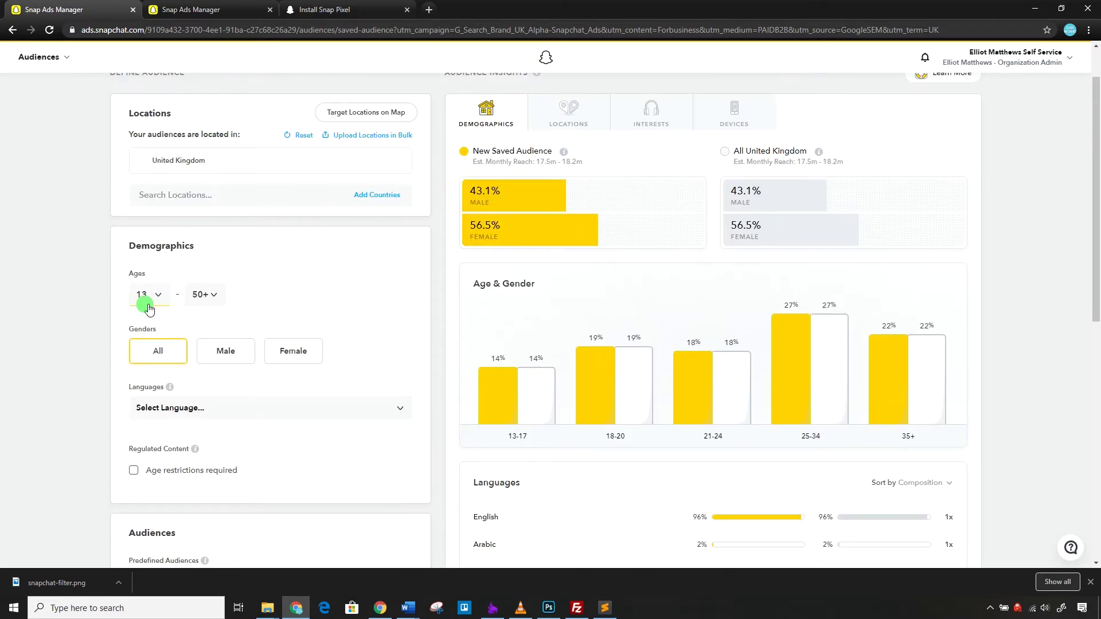
# Set the saved audience's minimum age to 18 and leave the maximum age at 50+.
pyautogui.click(144, 296)
pyautogui.click(144, 402)
pyautogui.click(204, 295)
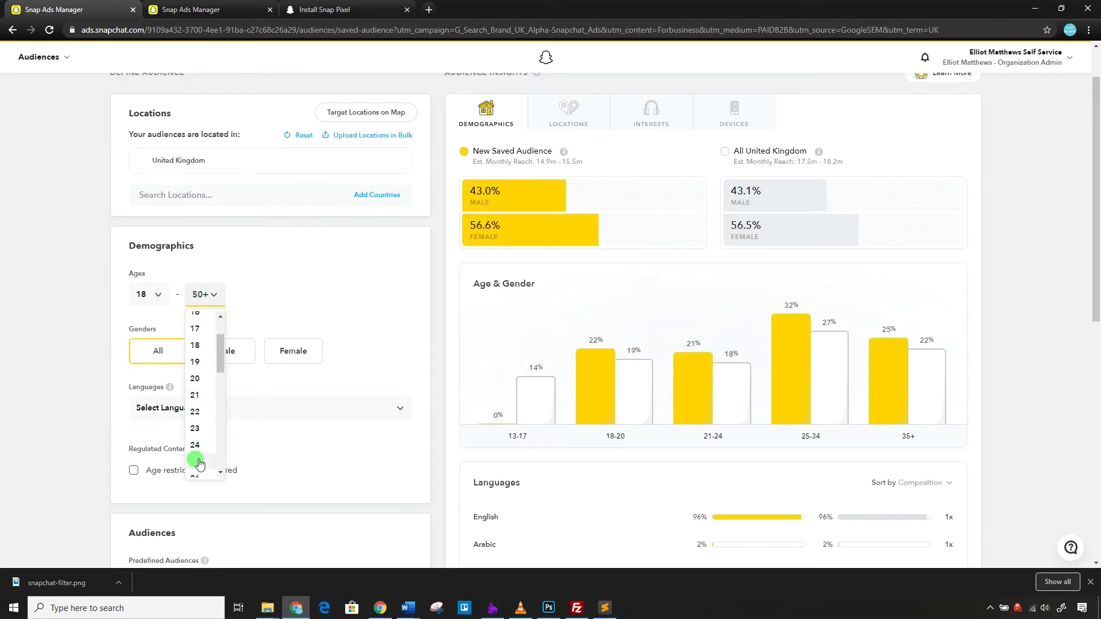
pyautogui.scroll(-1, 206, 431)
pyautogui.scroll(-2, 63, 381)
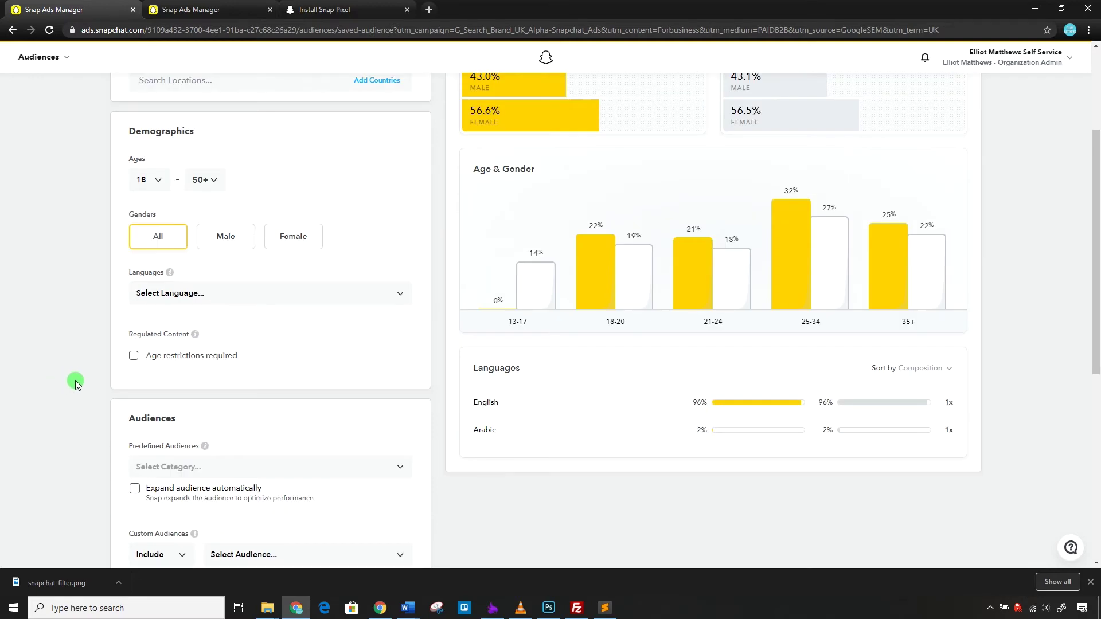
pyautogui.scroll(-4, 75, 380)
pyautogui.scroll(7, 86, 304)
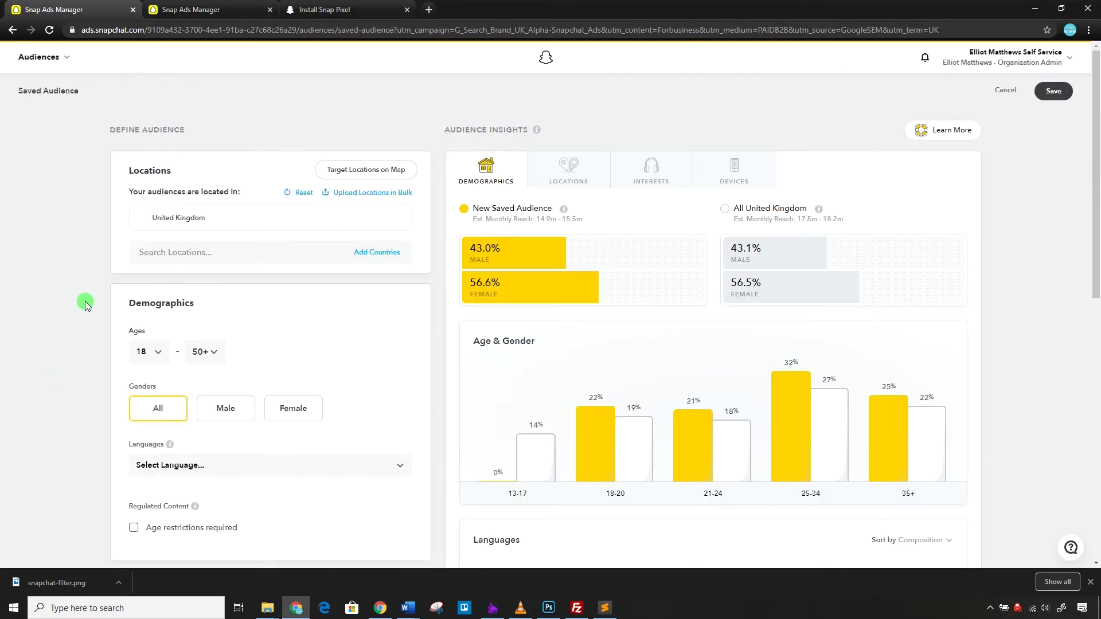
# Switch the location targeting to the map and check the maximum age options.
pyautogui.click(367, 170)
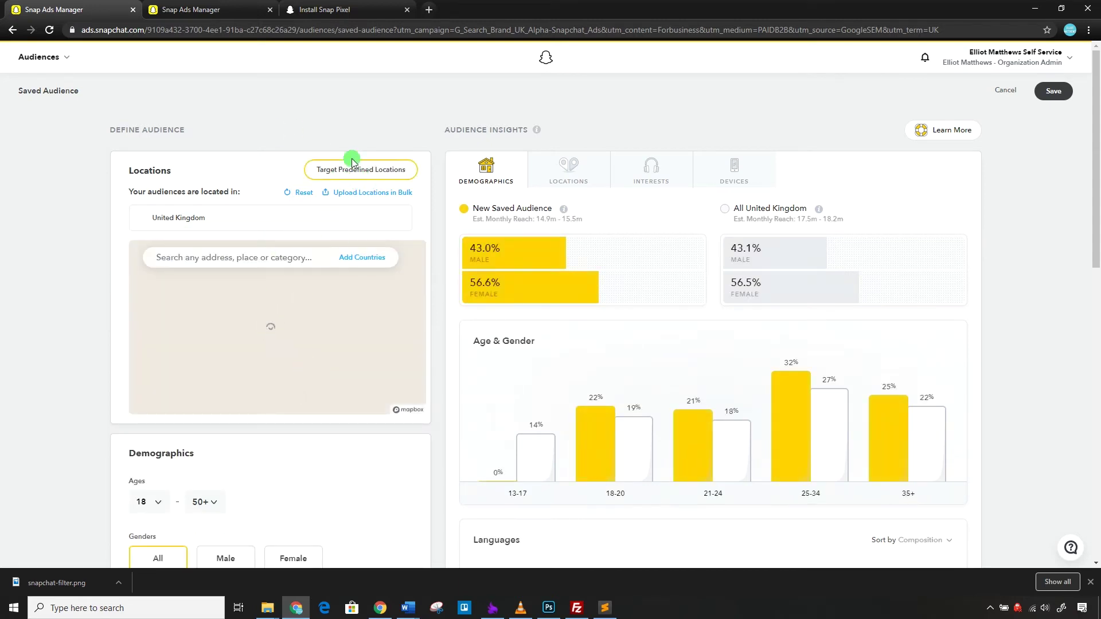
pyautogui.scroll(-2, 89, 312)
pyautogui.scroll(-3, 86, 312)
pyautogui.click(201, 215)
pyautogui.click(99, 270)
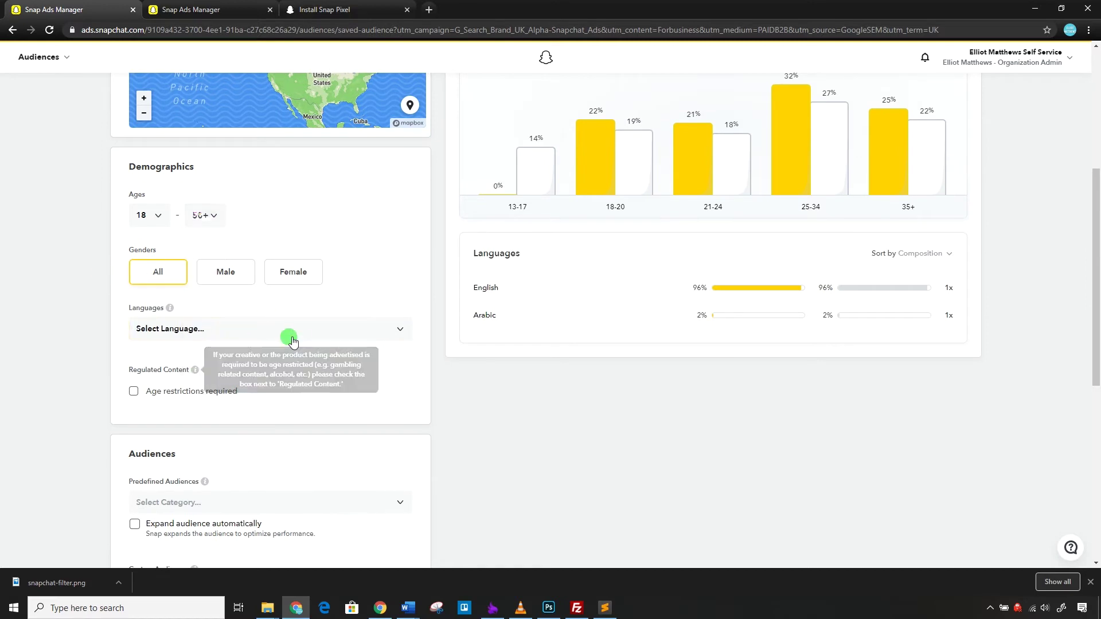
# Add the predefined lifestyle audience Clubbers & Party People to the saved audience.
pyautogui.scroll(-3, 286, 356)
pyautogui.click(215, 331)
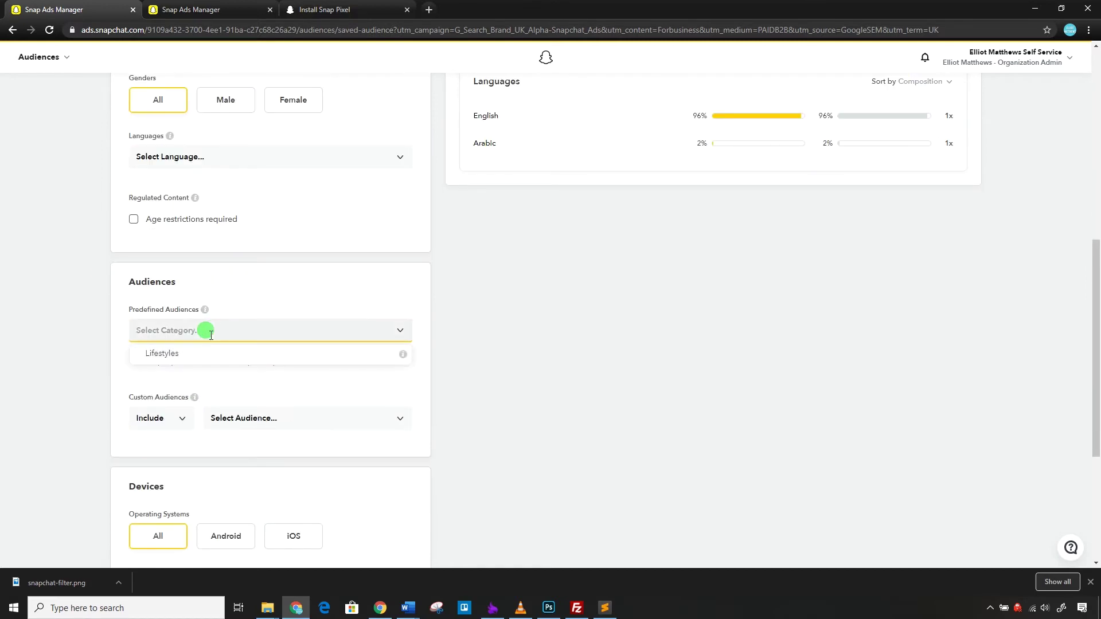
pyautogui.write('Clu')
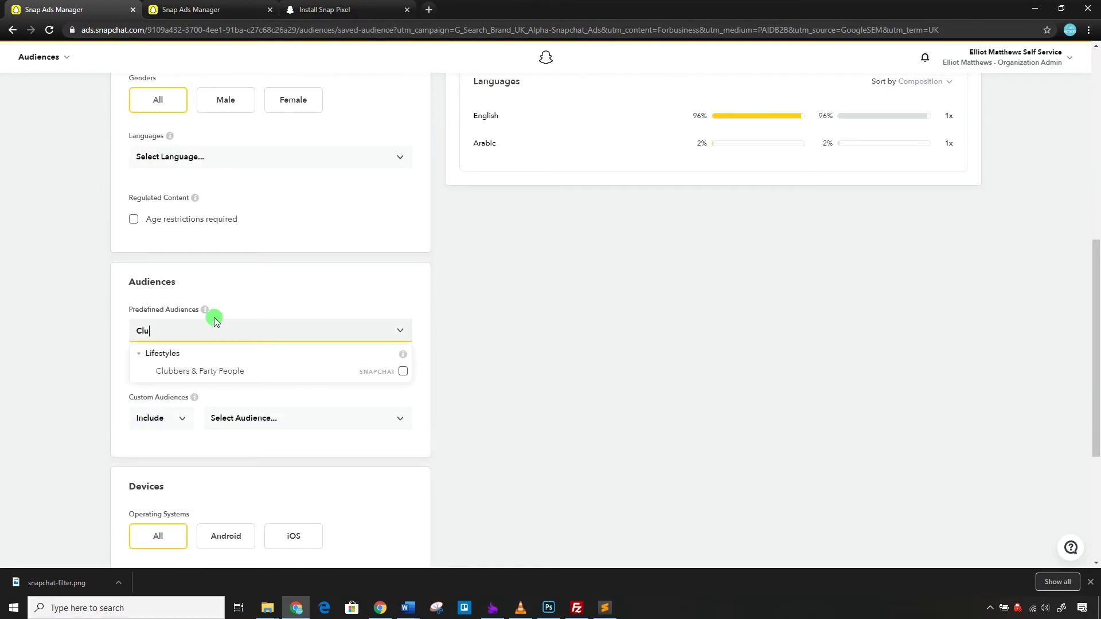
pyautogui.click(401, 372)
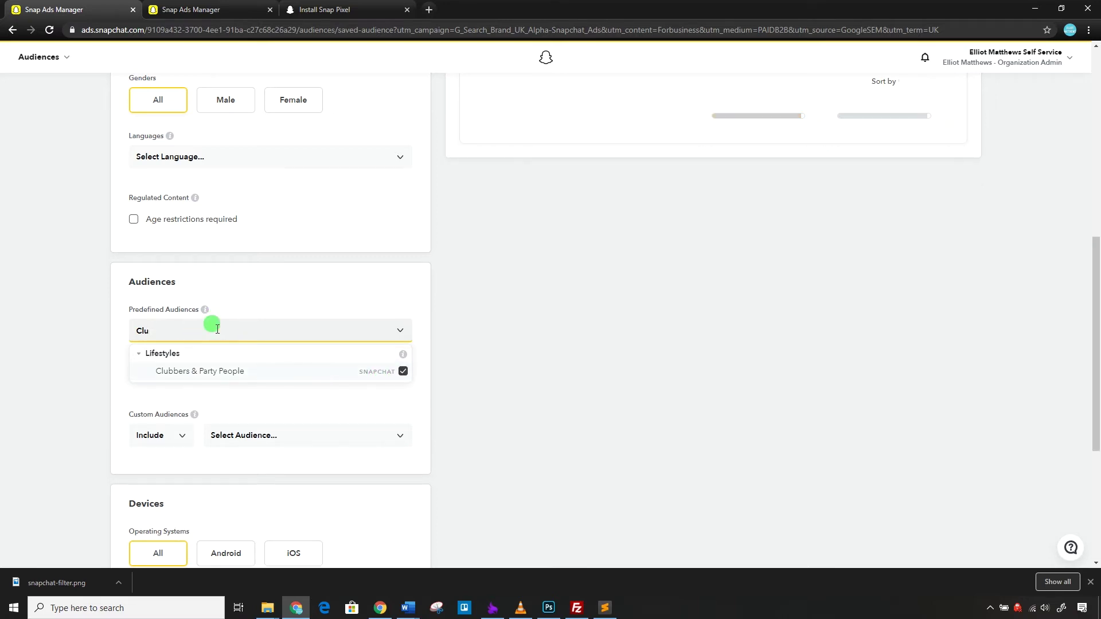
# Add the predefined Music Fans audience Concert & Festival Goers to the saved audience.
pyautogui.click(217, 328)
pyautogui.click(216, 328)
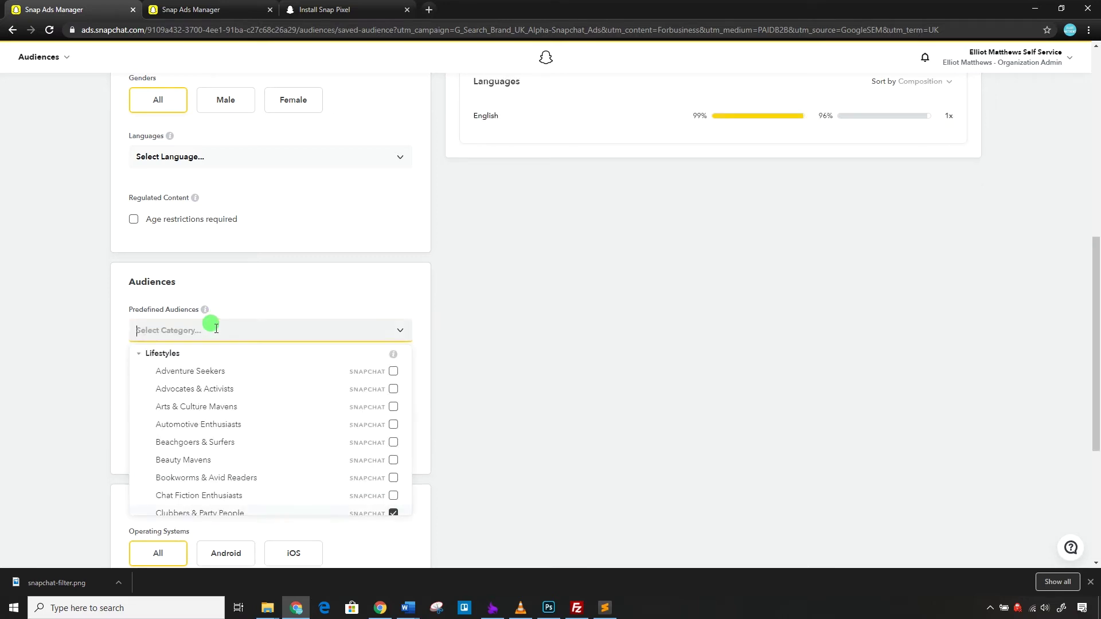
pyautogui.write('Conve')
pyautogui.press('BackSpace')
pyautogui.press('BackSpace')
pyautogui.write('c')
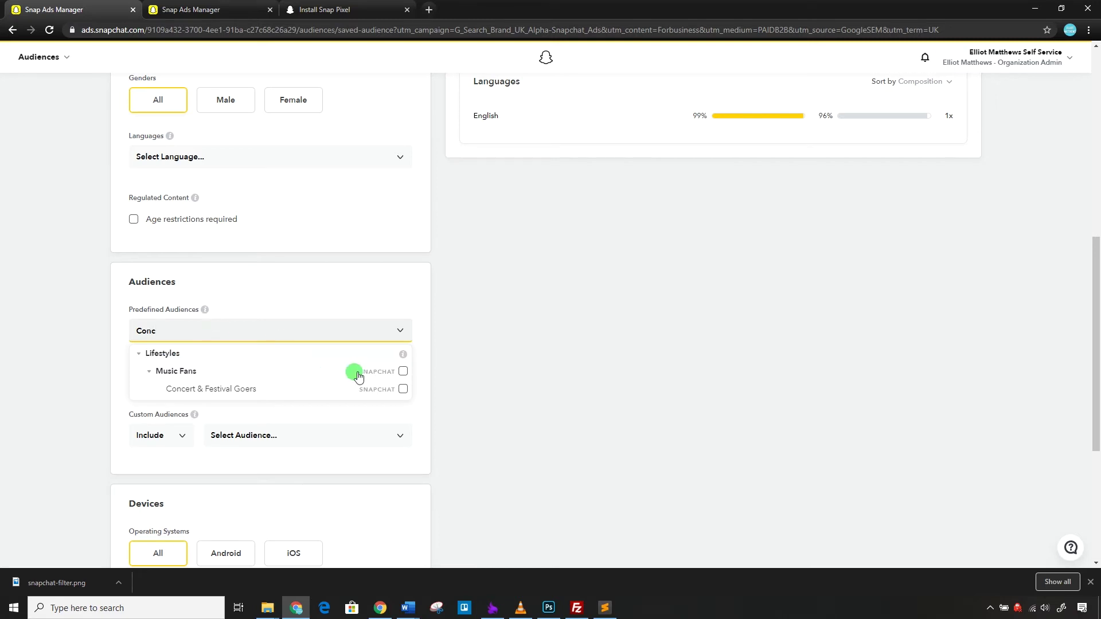
pyautogui.click(403, 389)
pyautogui.click(289, 282)
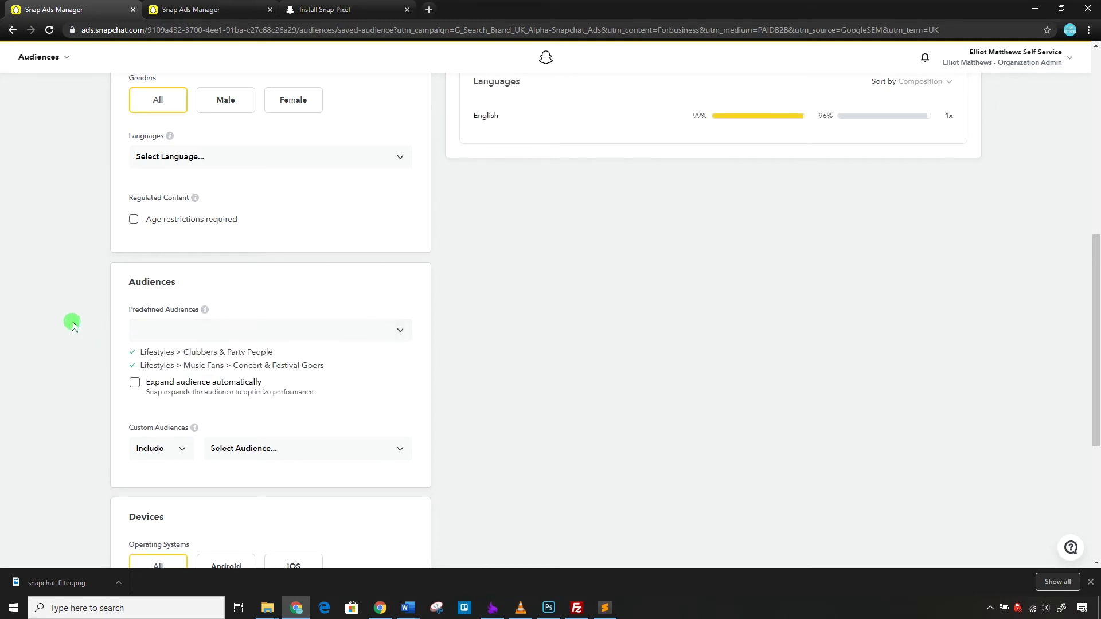
# Remove Clubbers & Party People and Concert & Festival Goers from the predefined audiences.
pyautogui.scroll(-2, 63, 413)
pyautogui.click(239, 333)
pyautogui.click(407, 204)
pyautogui.moveTo(138, 244)
pyautogui.click(283, 237)
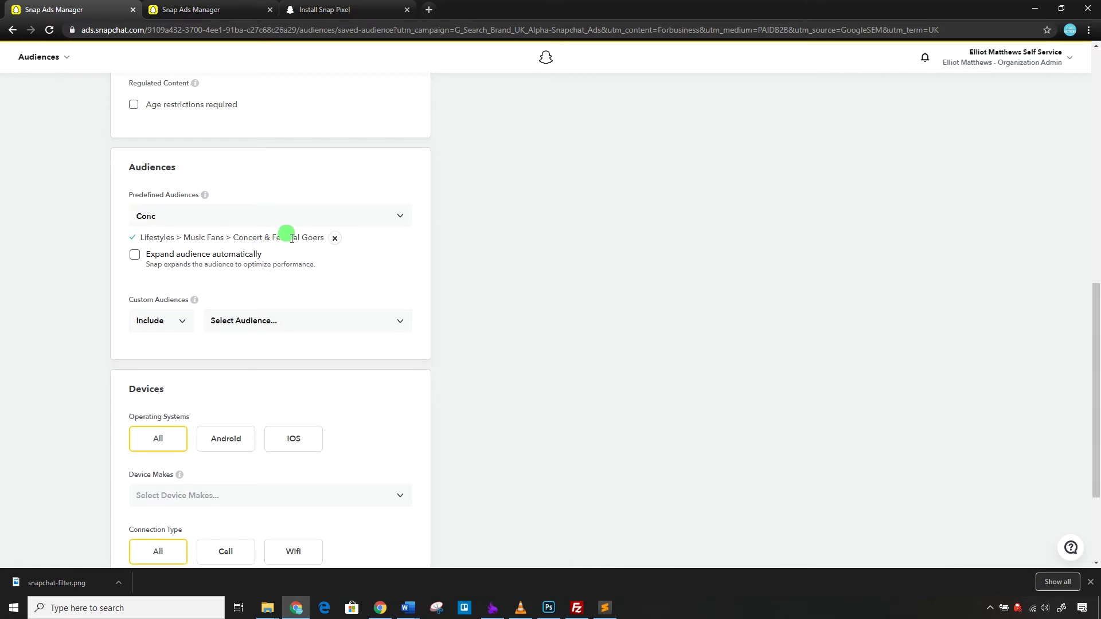
pyautogui.click(334, 238)
# Include the custom audience Trippy Visions customer data and check the device make and carrier options.
pyautogui.click(262, 304)
pyautogui.click(268, 329)
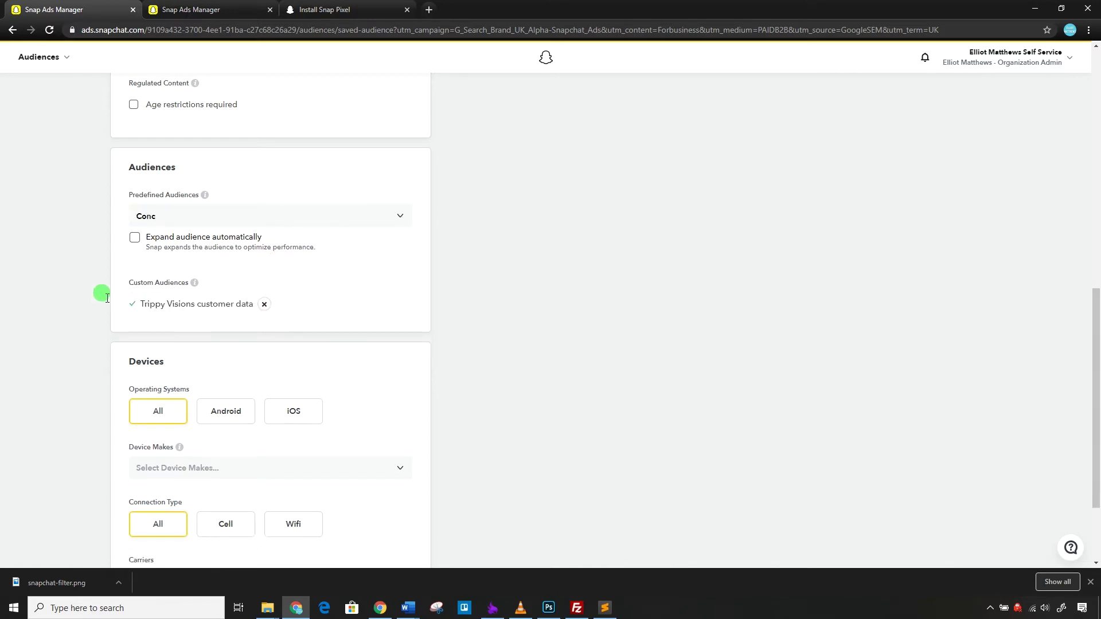
pyautogui.scroll(-2, 202, 312)
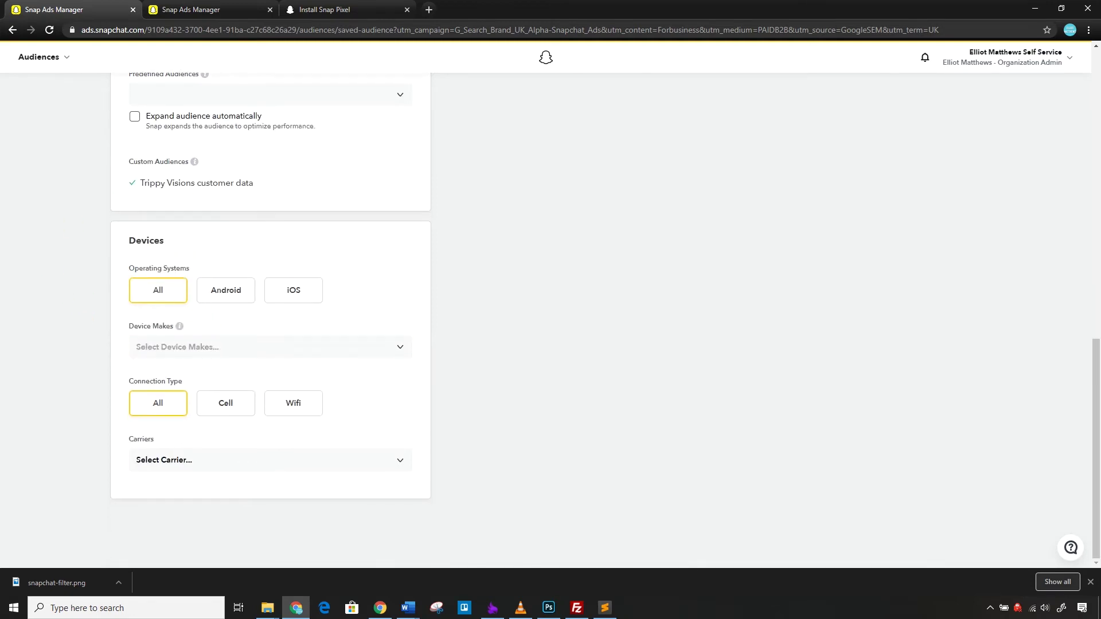
pyautogui.click(238, 344)
pyautogui.click(111, 361)
pyautogui.click(143, 453)
pyautogui.click(79, 388)
# Review the saved audience's location insights and its interests broken down by Snapchat Lifestyle Category.
pyautogui.scroll(10, 367, 396)
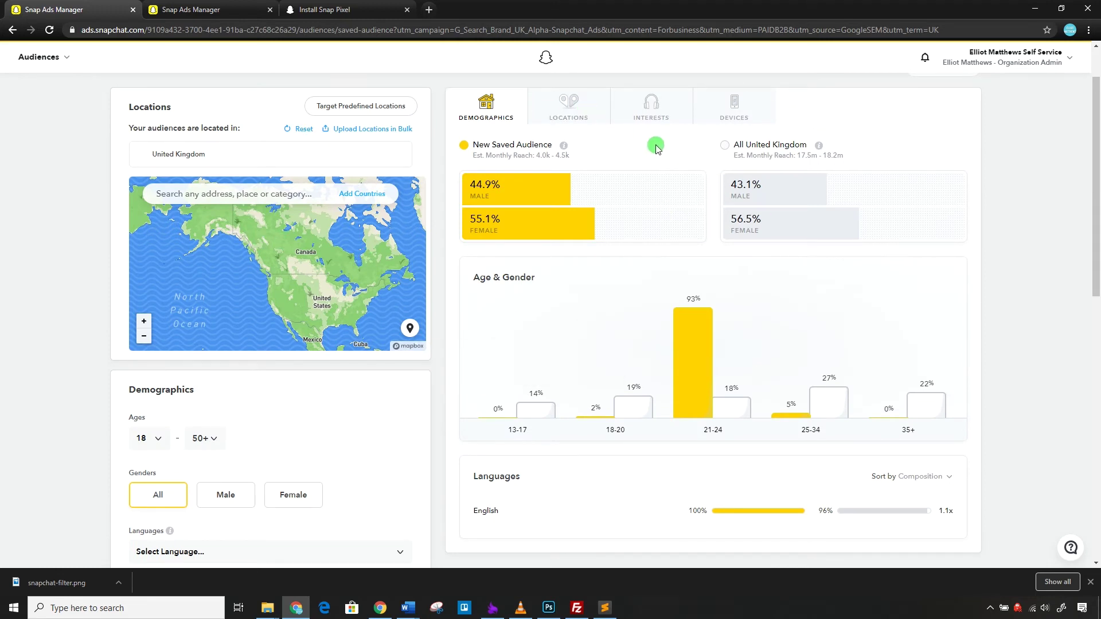
pyautogui.click(567, 108)
pyautogui.click(662, 108)
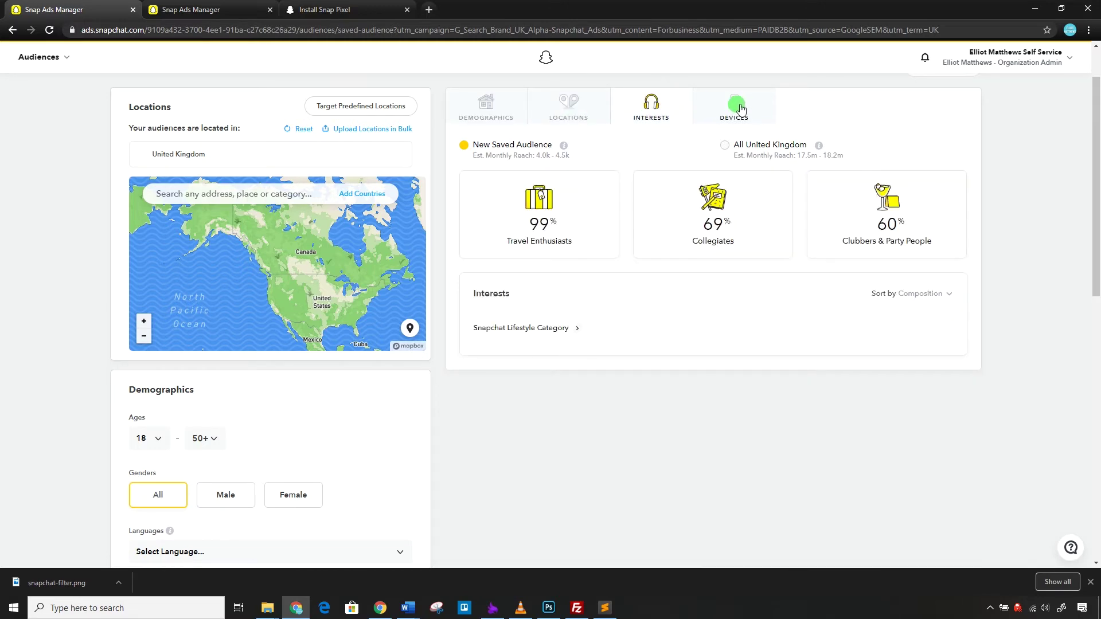
pyautogui.click(632, 329)
pyautogui.scroll(-4, 633, 314)
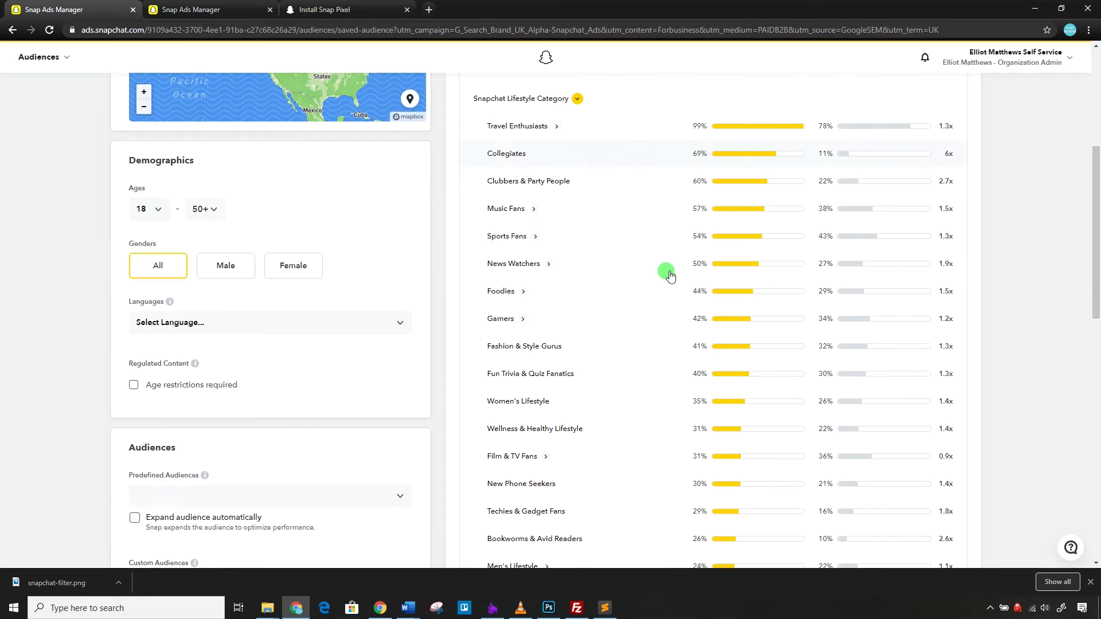
pyautogui.scroll(1, 640, 257)
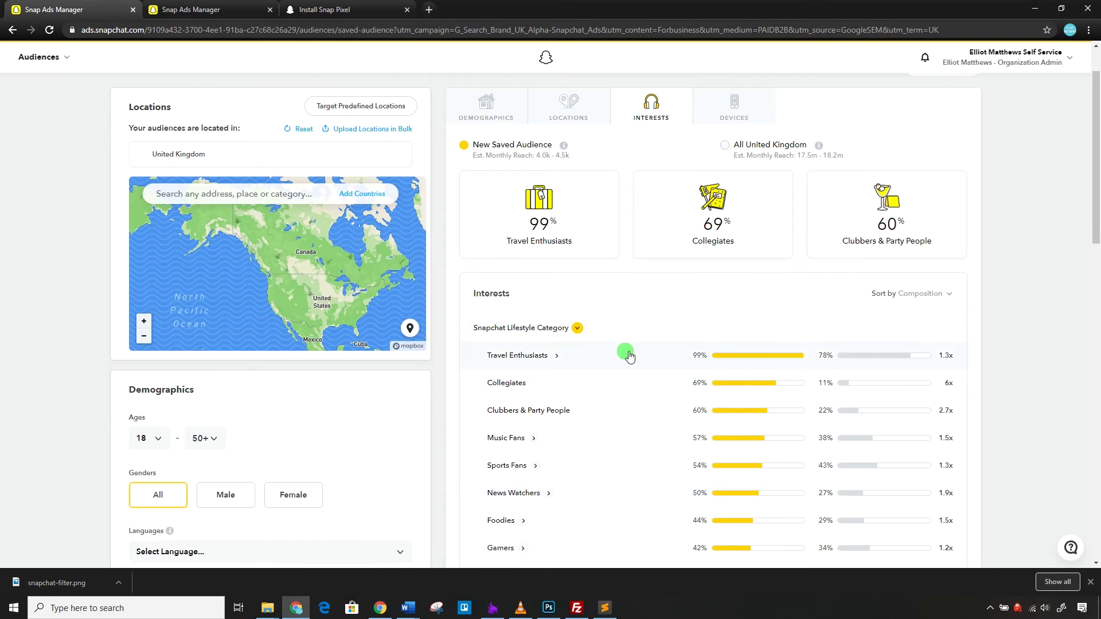
pyautogui.scroll(-3, 624, 347)
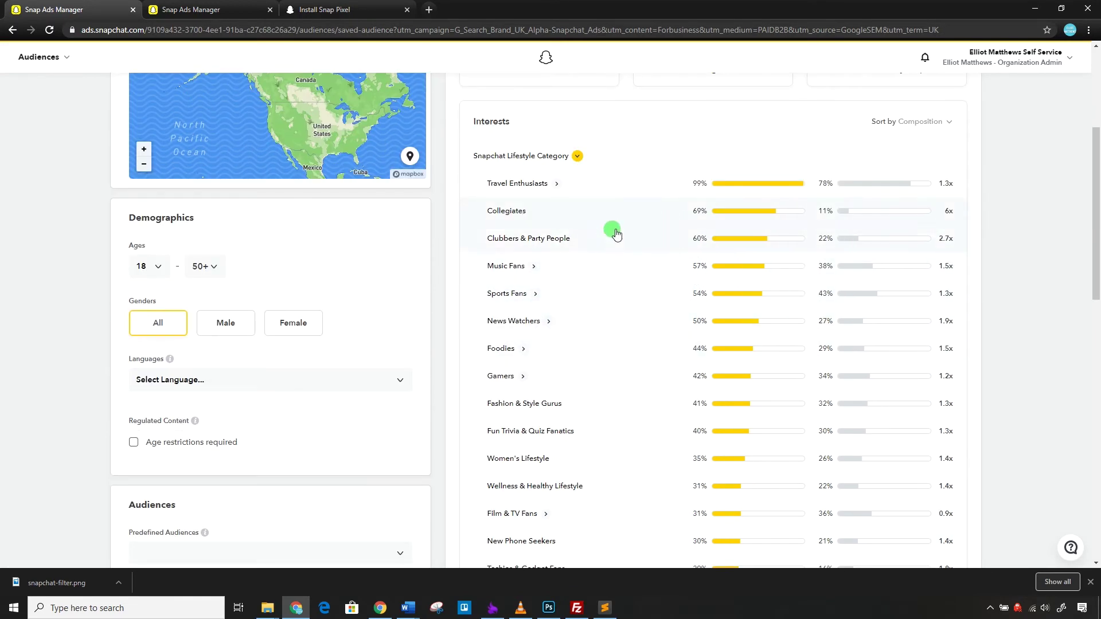
pyautogui.scroll(-1, 731, 220)
pyautogui.scroll(-12, 729, 221)
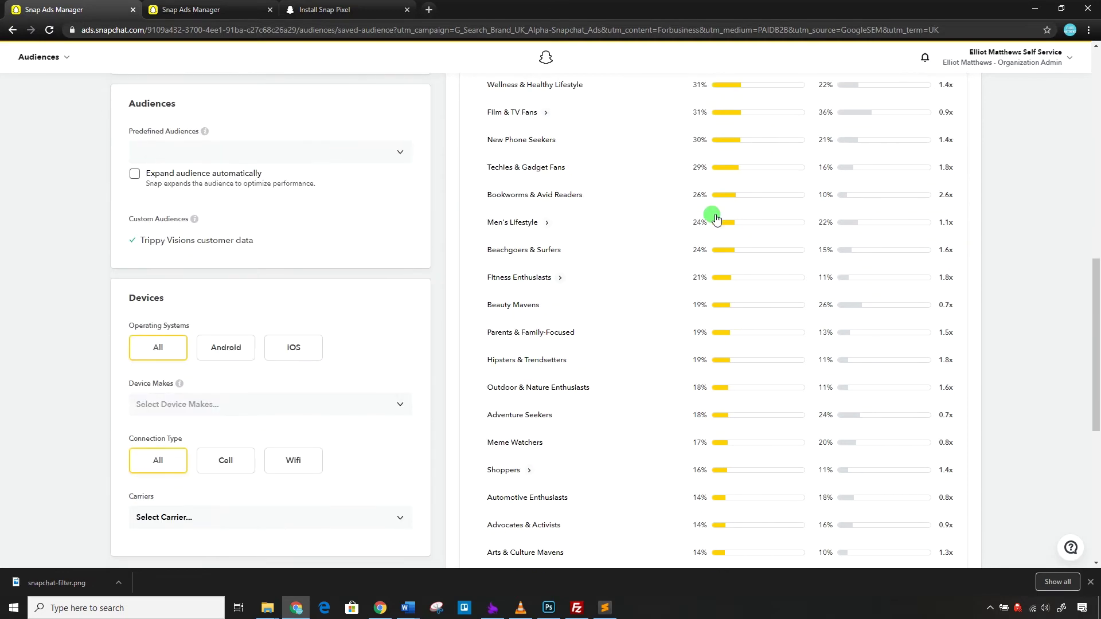
pyautogui.scroll(18, 715, 218)
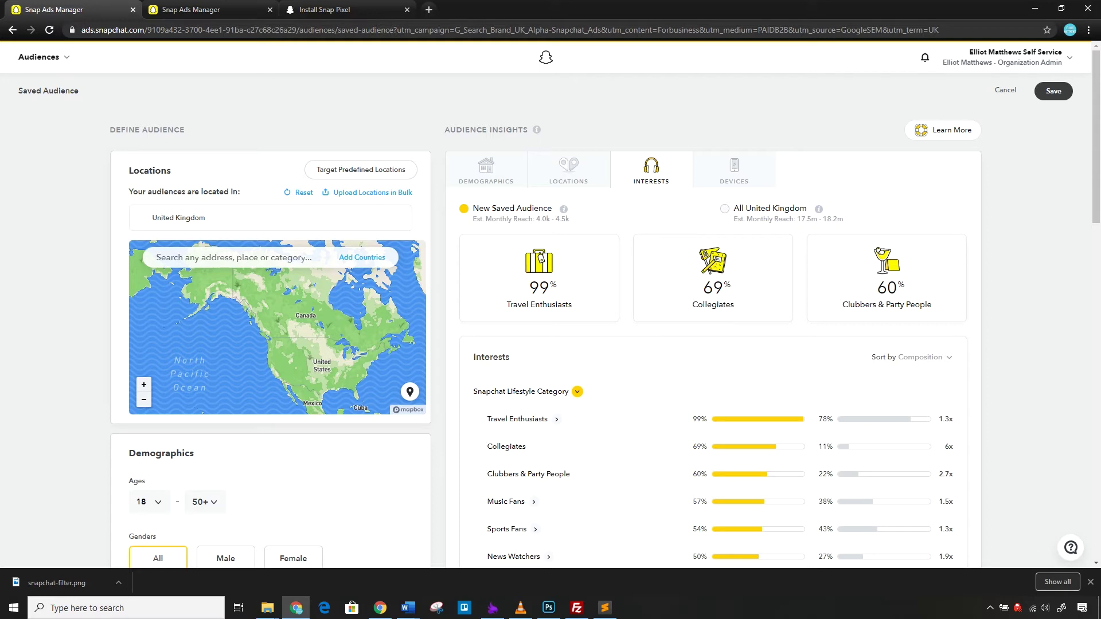
# Look through the saved audience's device, location, demographic and interest insights.
pyautogui.click(1011, 57)
pyautogui.click(1011, 56)
pyautogui.click(730, 175)
pyautogui.click(672, 173)
pyautogui.click(607, 164)
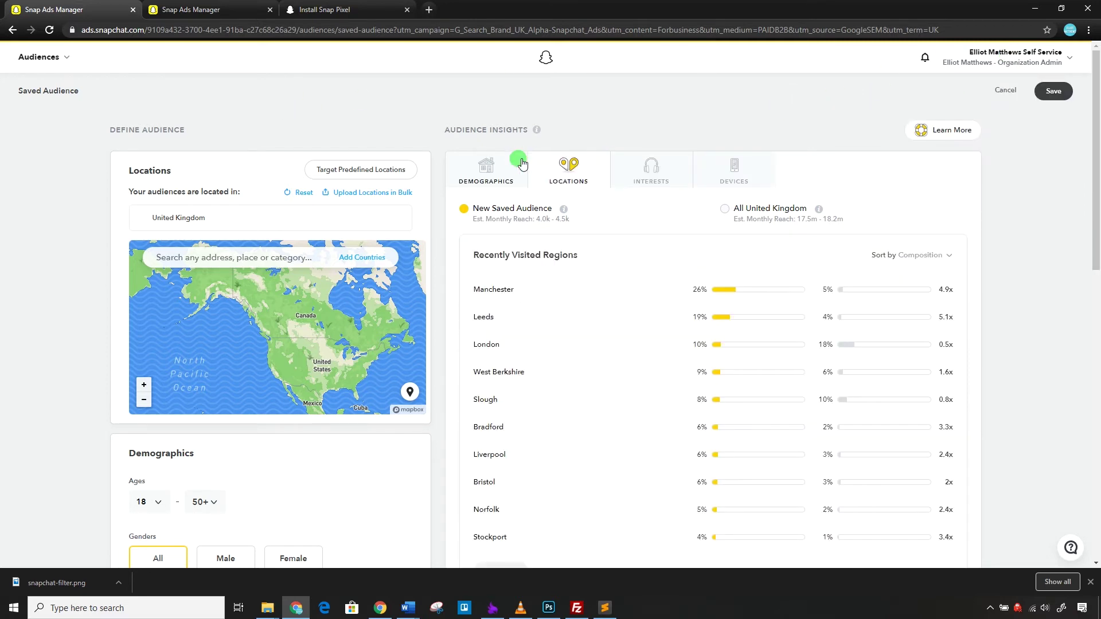
pyautogui.click(482, 175)
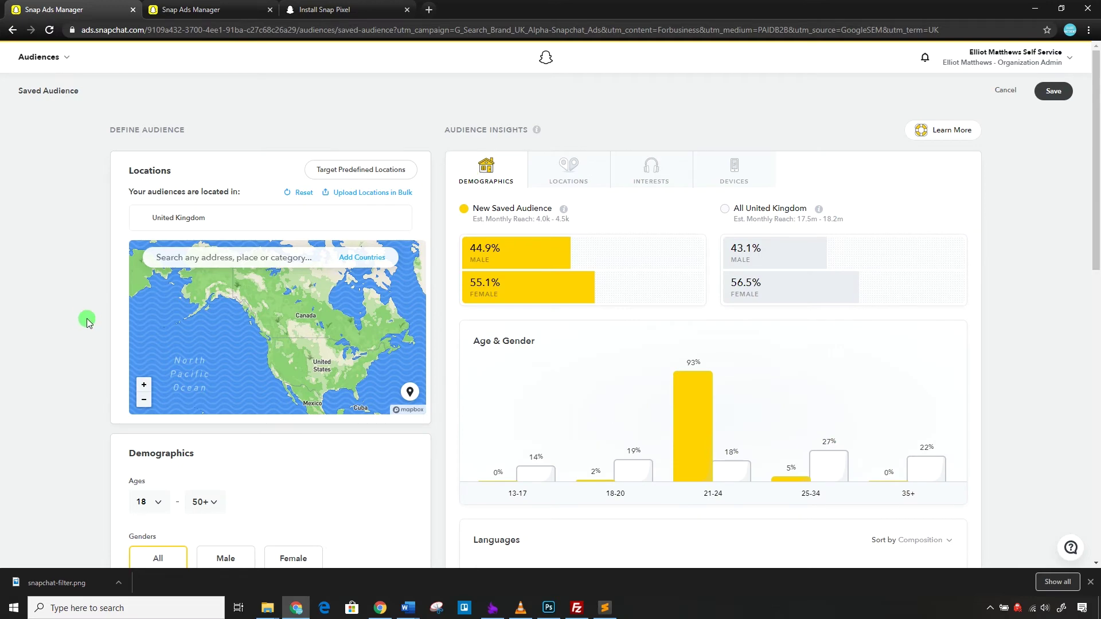
pyautogui.click(651, 172)
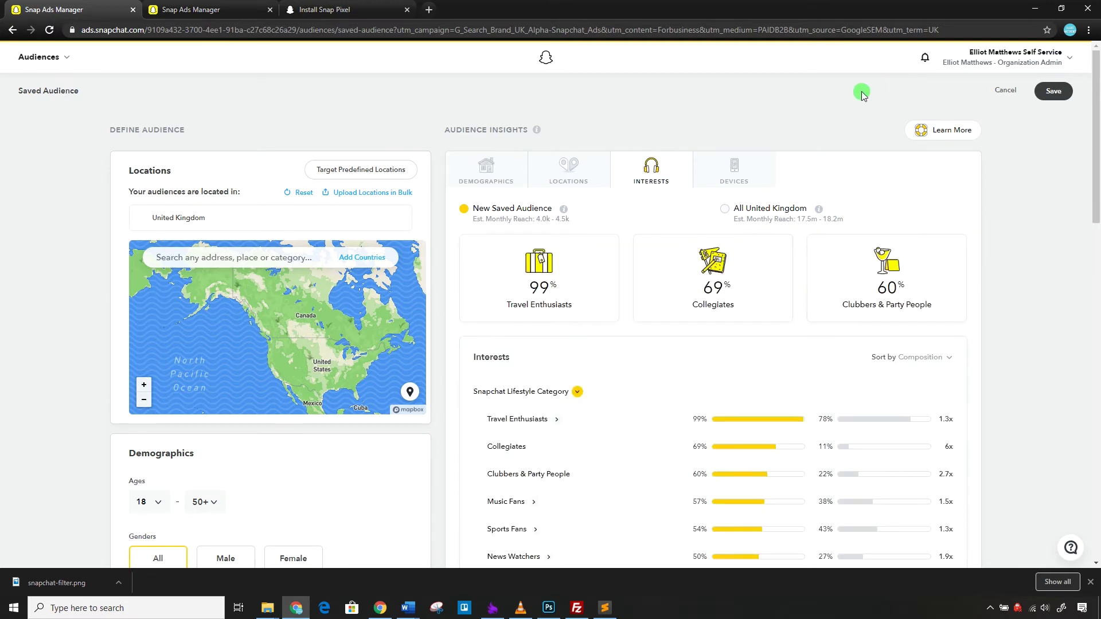
pyautogui.click(728, 175)
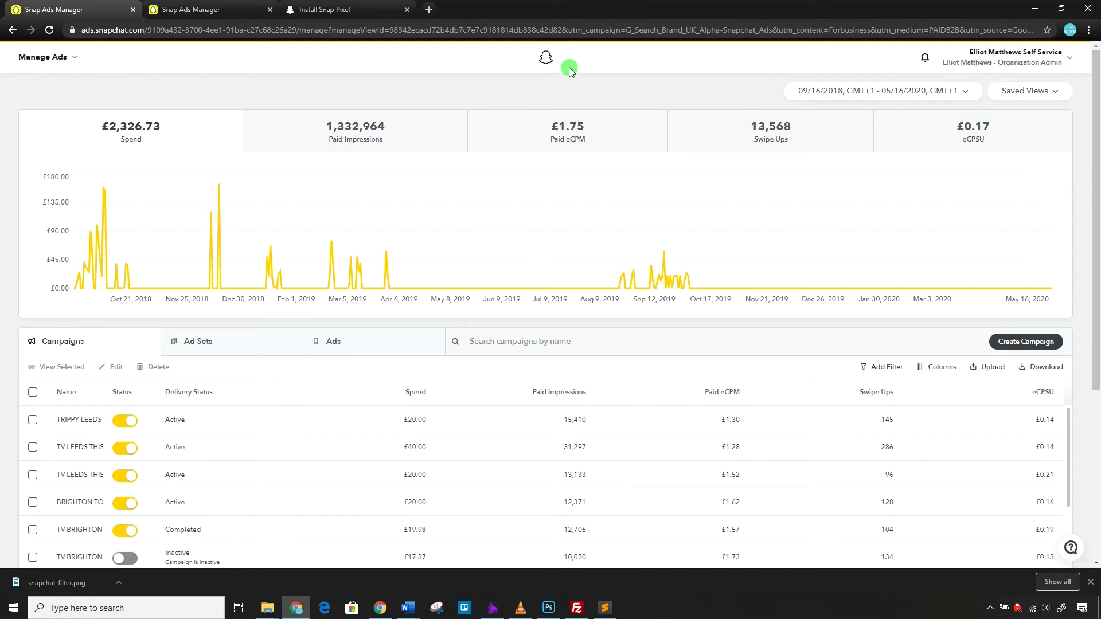
# Go from the campaign overview to the Create Ads page.
pyautogui.click(70, 69)
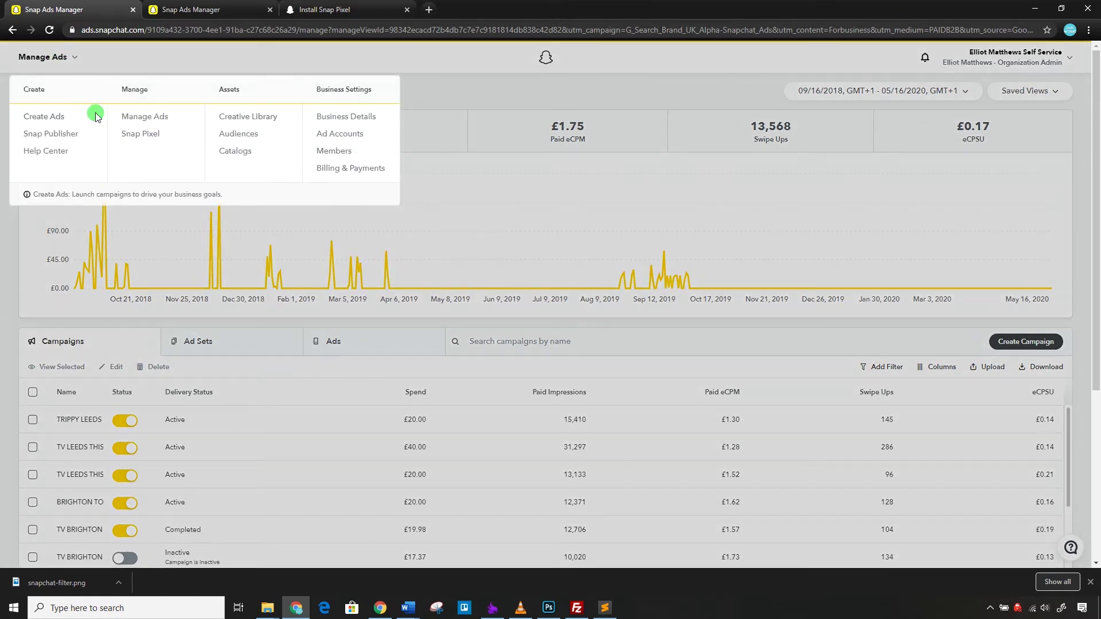
pyautogui.click(45, 113)
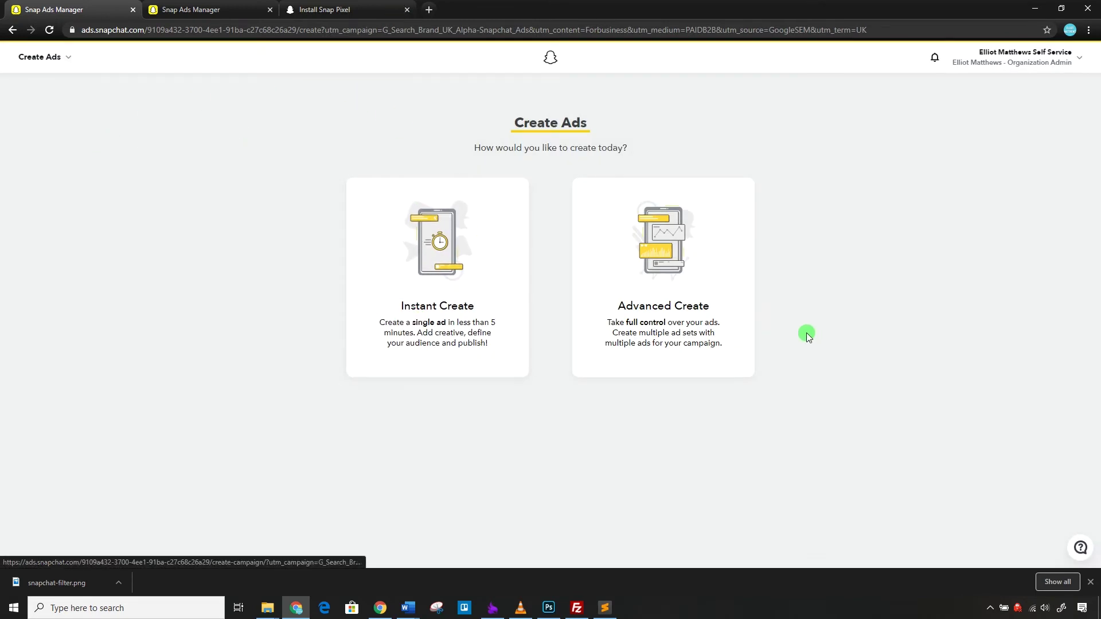
# Begin an advanced ad campaign with the Drive Traffic To Website objective.
pyautogui.click(663, 260)
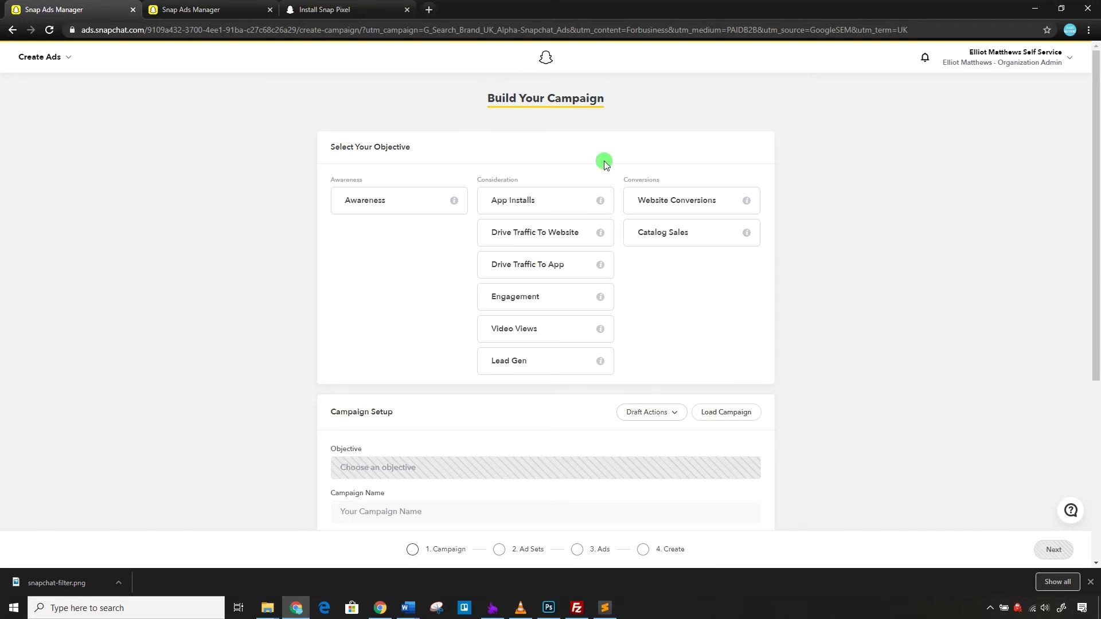
pyautogui.click(565, 231)
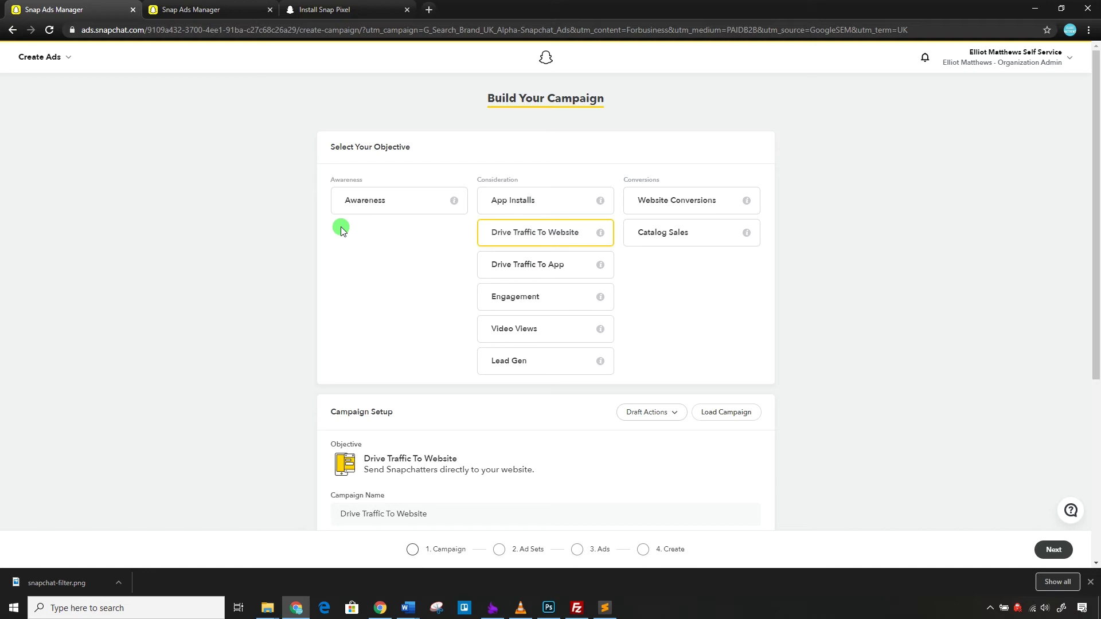
pyautogui.moveTo(456, 204)
pyautogui.scroll(-5, 203, 302)
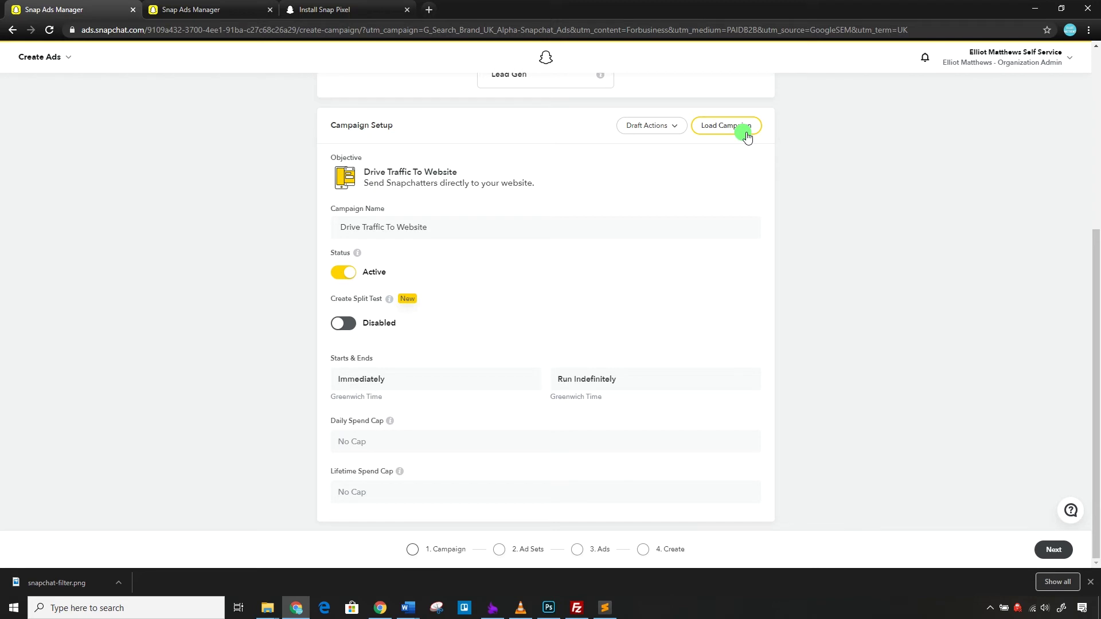
# Review the campaign's name, status and start date options.
pyautogui.click(401, 235)
pyautogui.click(383, 253)
pyautogui.moveTo(358, 278); pyautogui.dragTo(341, 276)
pyautogui.click(424, 385)
pyautogui.click(698, 552)
# Try a daily spend cap of £10, replace it with £20, and clear the cap.
pyautogui.click(383, 440)
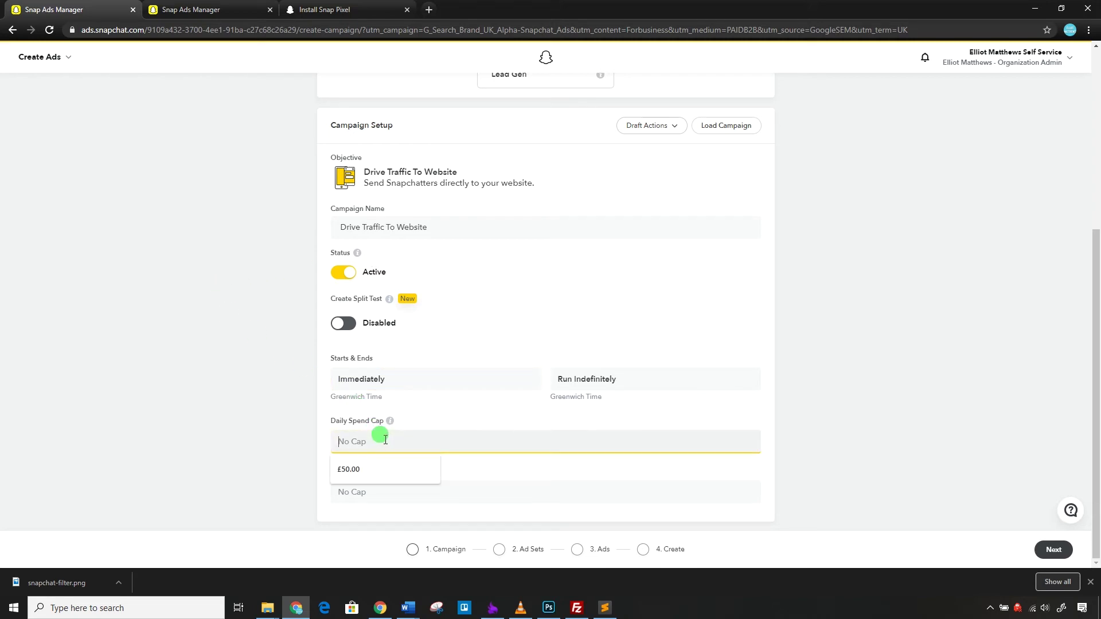
pyautogui.write('10')
pyautogui.click(214, 386)
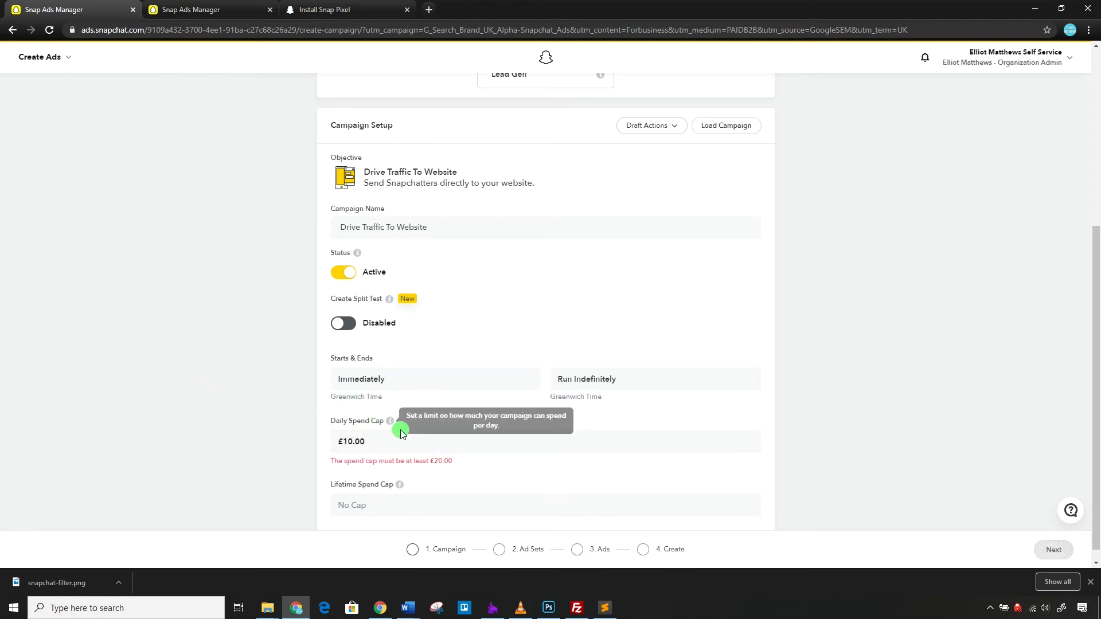
pyautogui.click(315, 441)
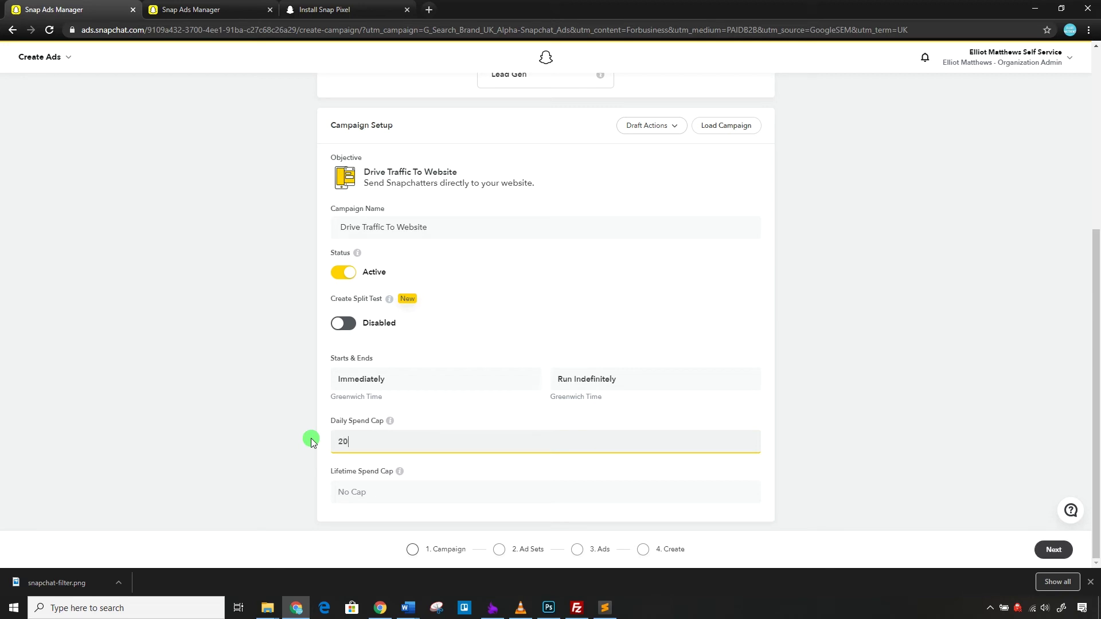
pyautogui.press('BackSpace')
pyautogui.press('BackSpace')
# Set the campaign's lifetime spend cap to £100.
pyautogui.click(362, 492)
pyautogui.click(339, 457)
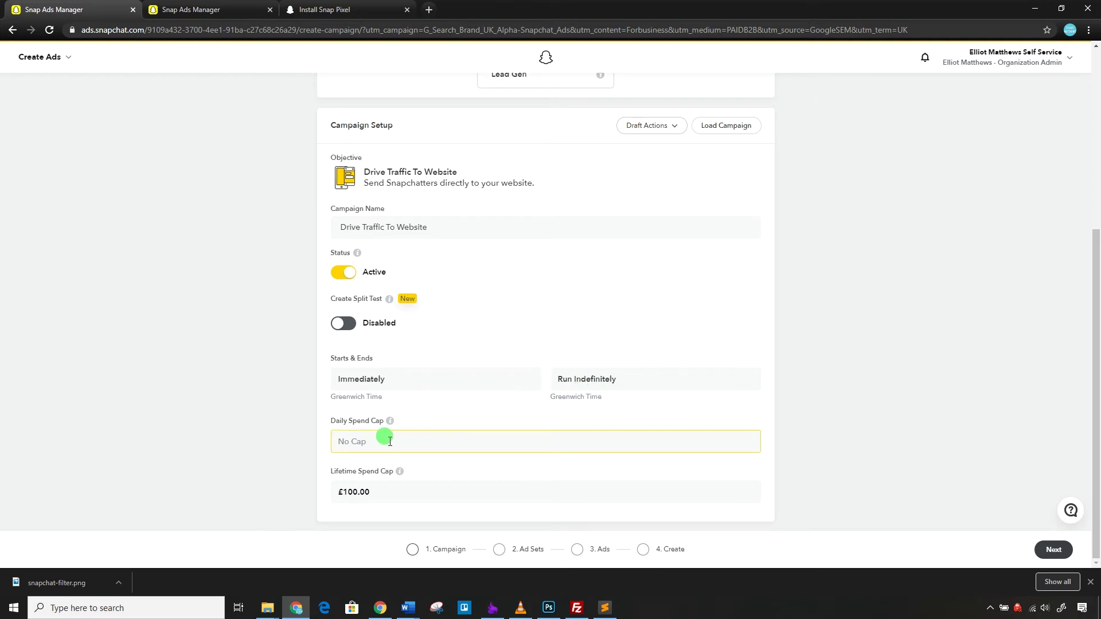
pyautogui.click(389, 442)
pyautogui.click(211, 382)
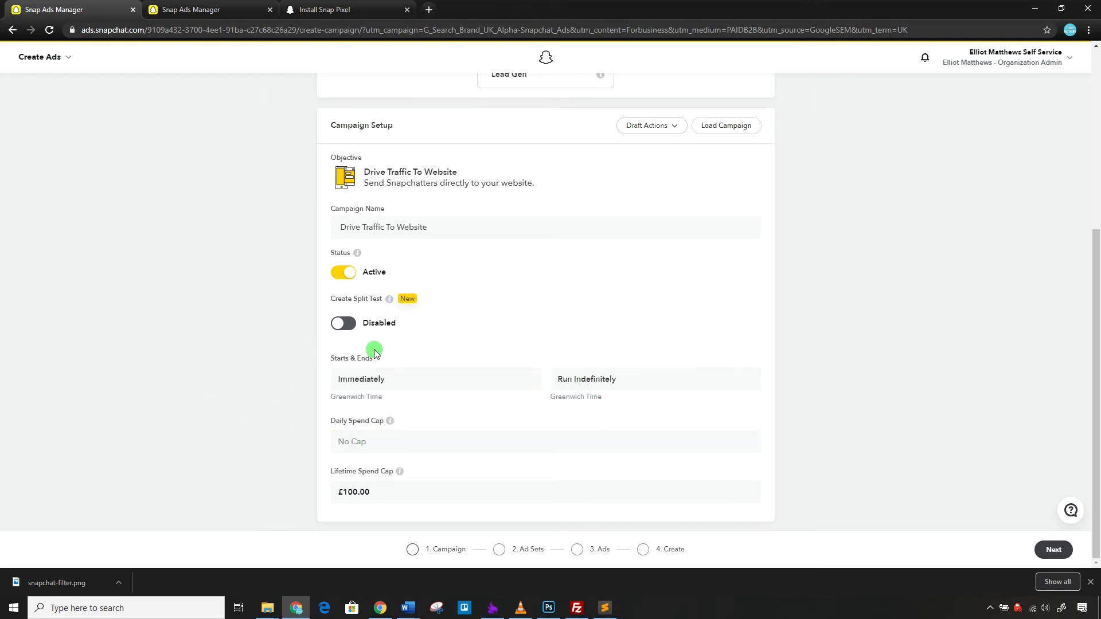
# Set the campaign's end date to May 20, 2020, 11:59 PM.
pyautogui.click(393, 379)
pyautogui.click(312, 354)
pyautogui.click(591, 378)
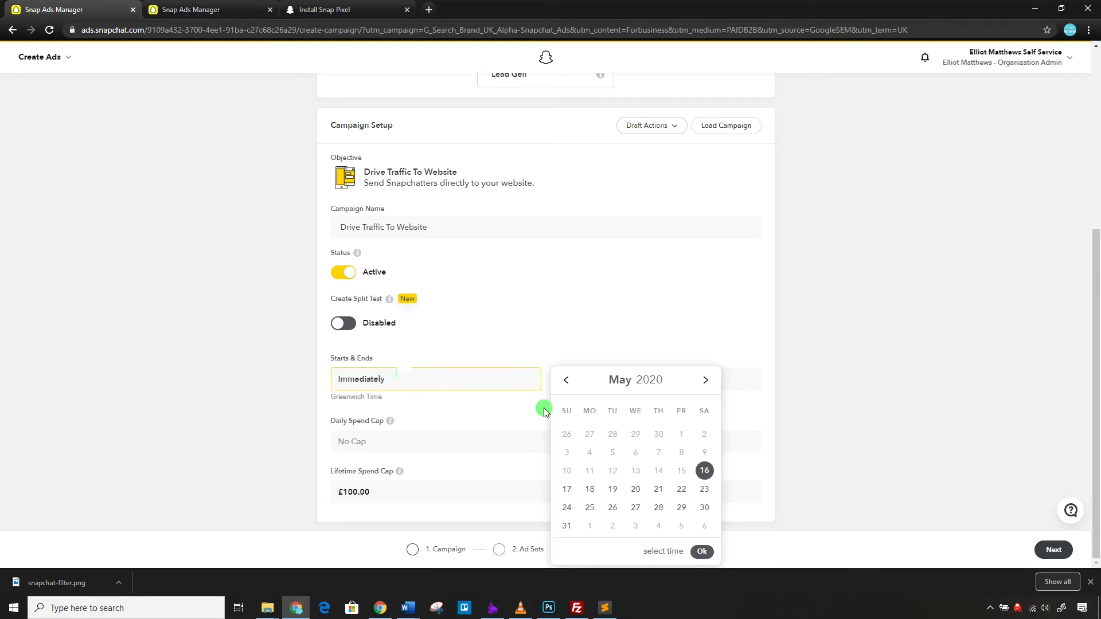
pyautogui.click(633, 492)
pyautogui.click(703, 552)
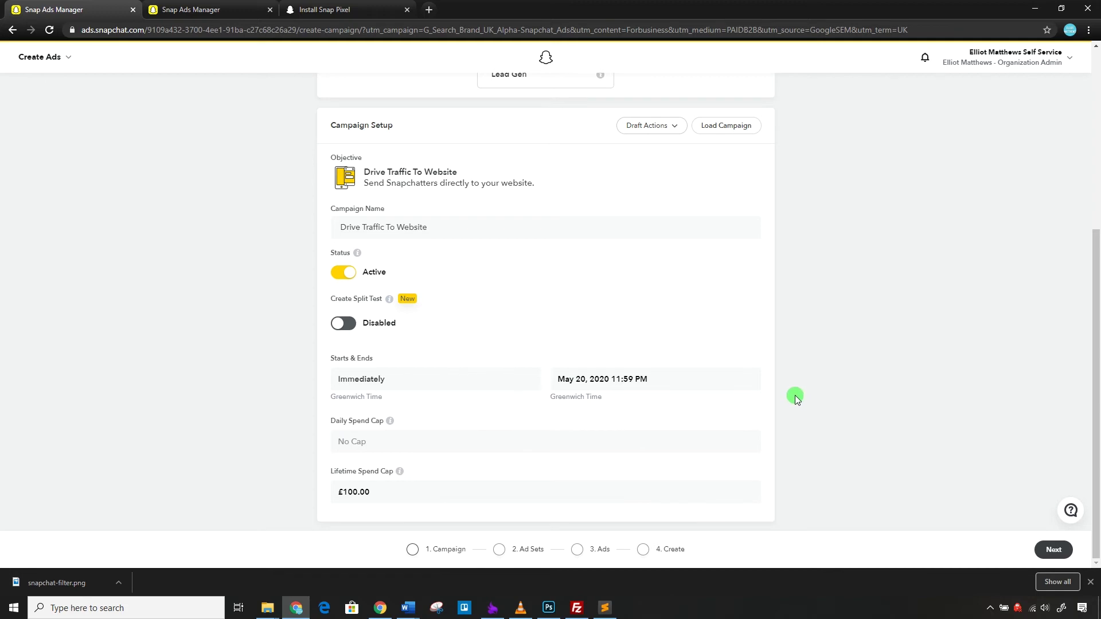
# Continue to the ad set stage and examine its ad format, placement, location and demographic options.
pyautogui.scroll(5, 796, 397)
pyautogui.scroll(-3, 805, 396)
pyautogui.click(1047, 554)
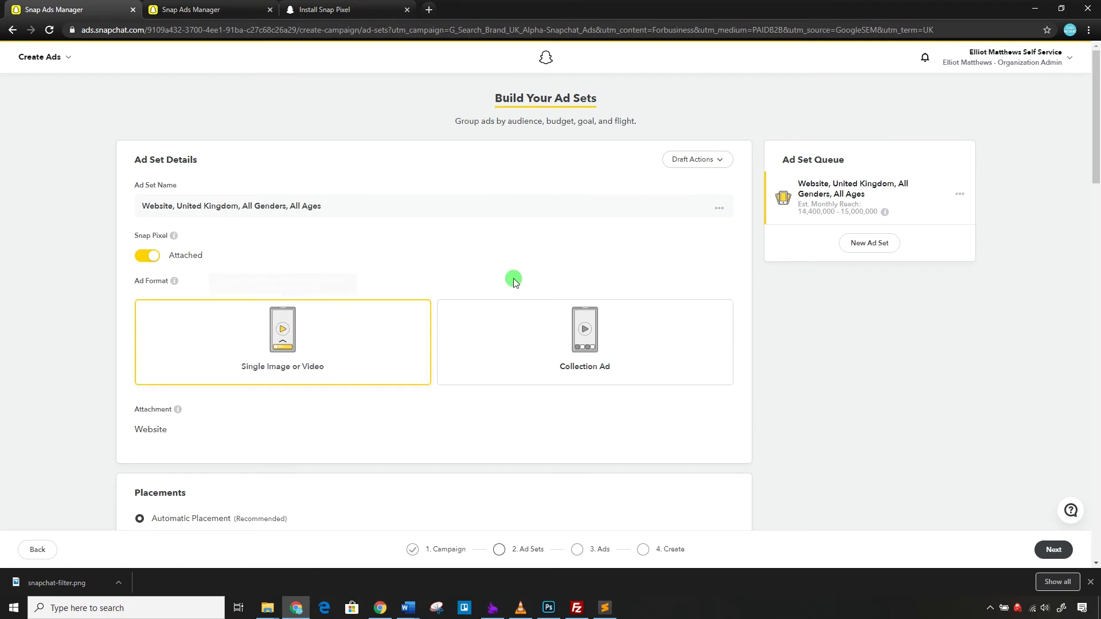
pyautogui.scroll(-5, 67, 365)
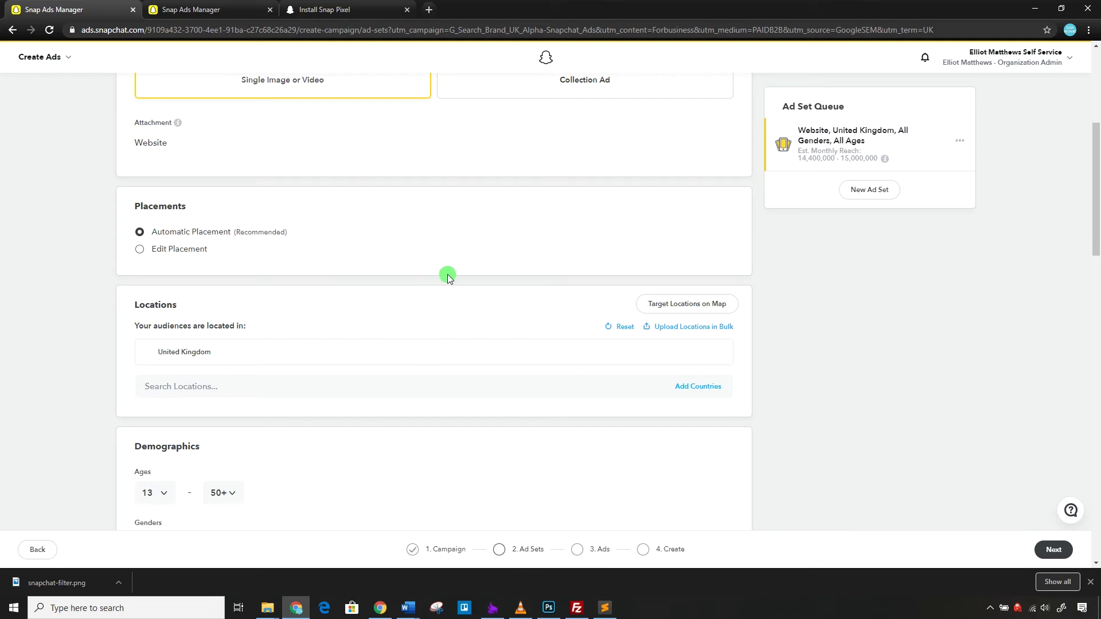
pyautogui.scroll(2, 269, 237)
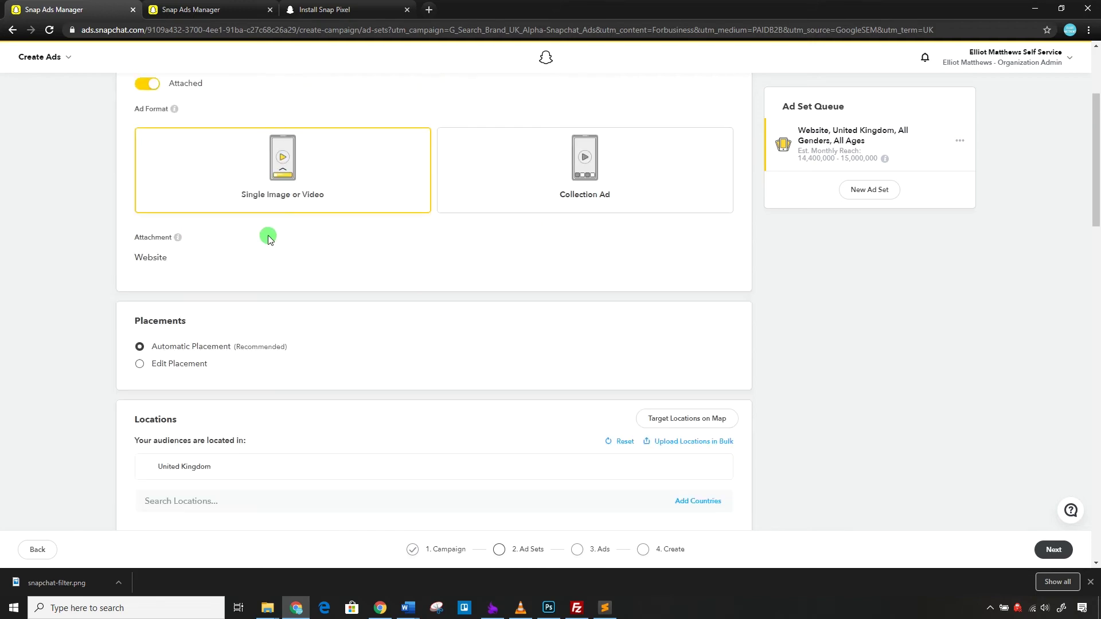
pyautogui.scroll(4, 236, 167)
pyautogui.scroll(-4, 241, 180)
pyautogui.scroll(1, 97, 205)
pyautogui.scroll(2, 98, 209)
pyautogui.scroll(-7, 98, 207)
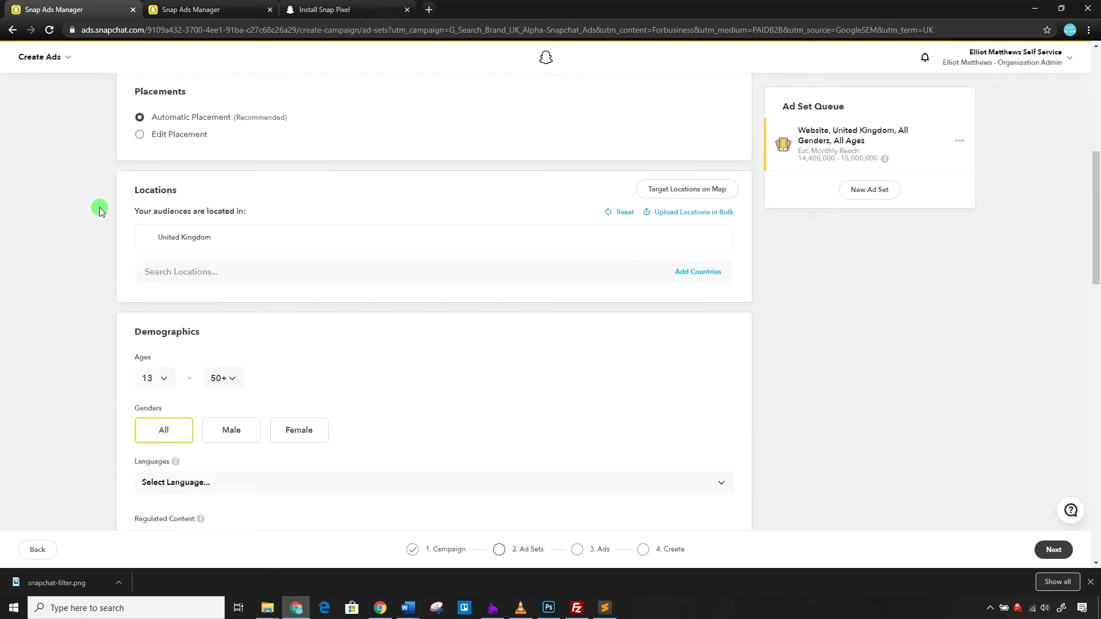
pyautogui.scroll(7, 98, 207)
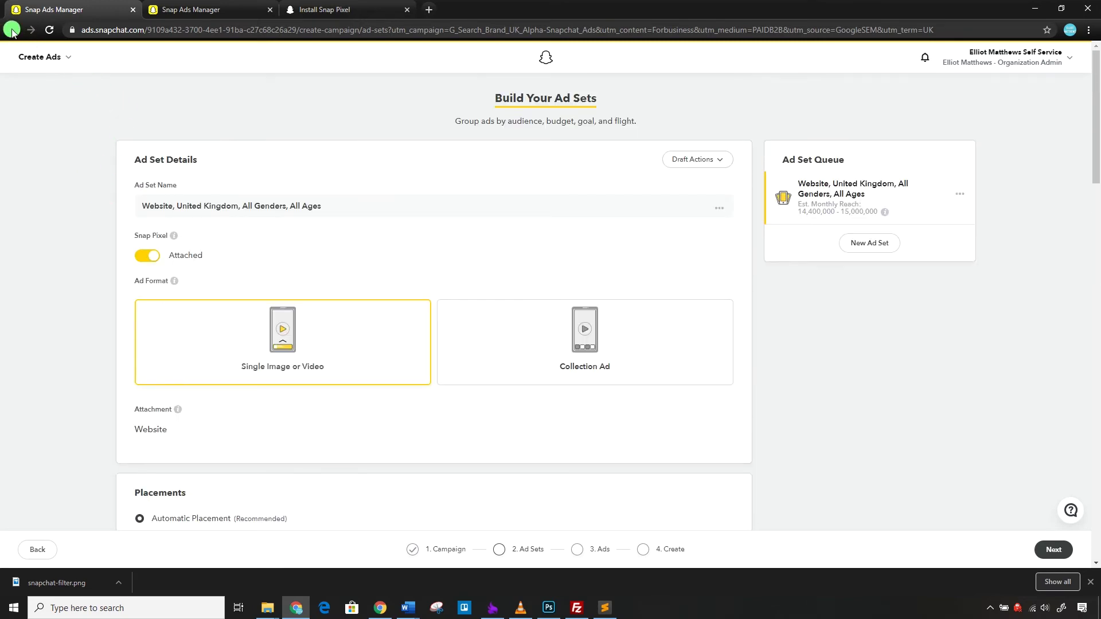
# Return to the campaign stage, change the objective to Awareness, and continue to the ad sets.
pyautogui.click(442, 551)
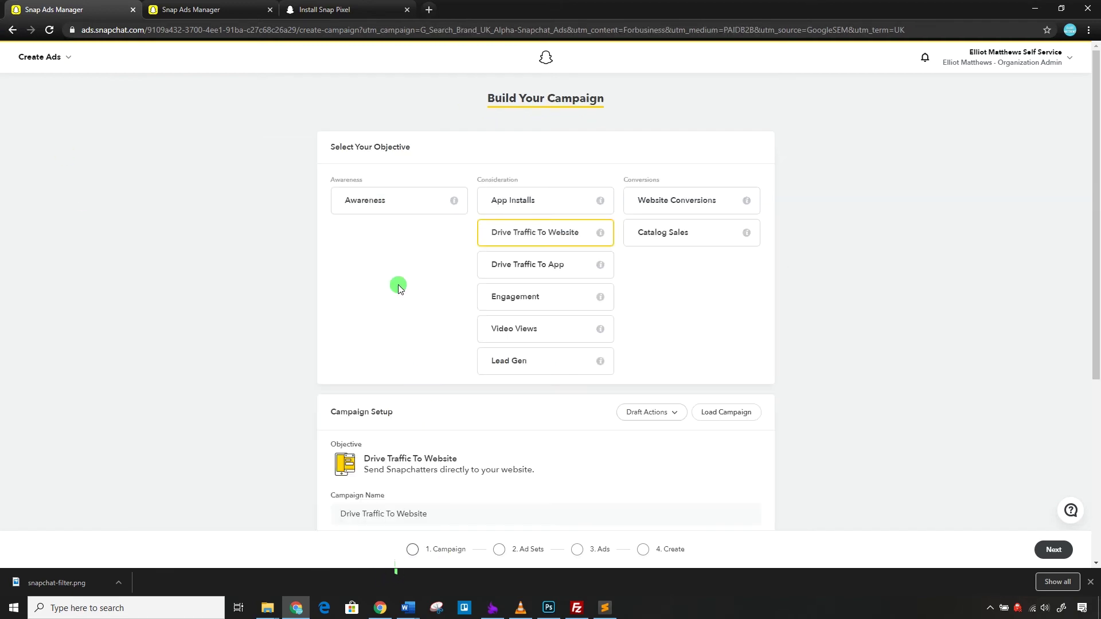
pyautogui.click(400, 199)
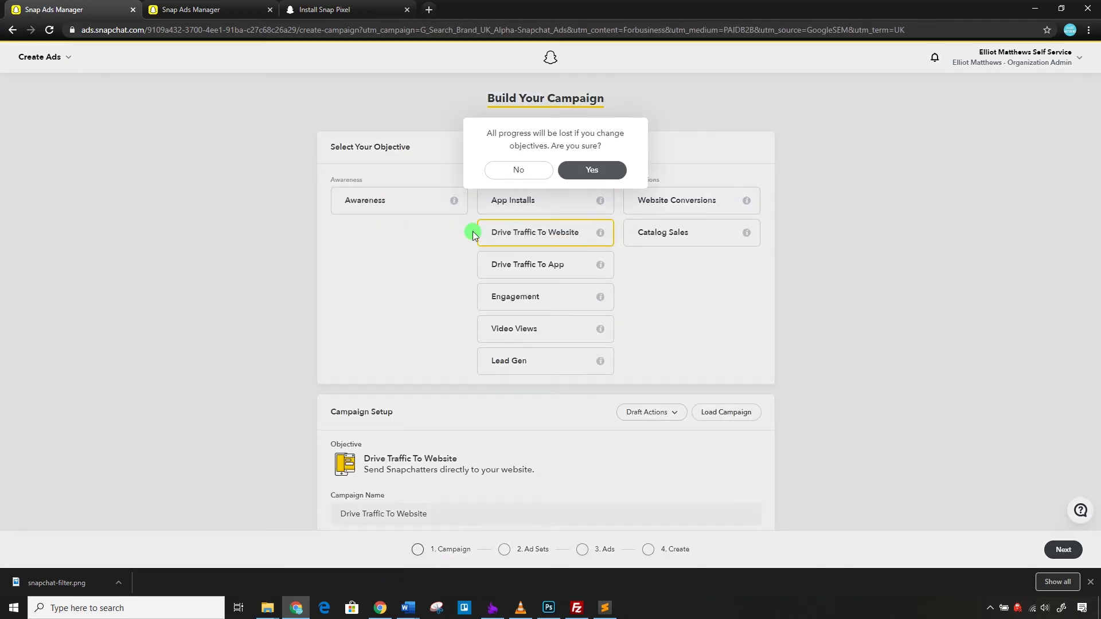
pyautogui.click(590, 170)
pyautogui.scroll(-5, 263, 351)
pyautogui.click(1054, 549)
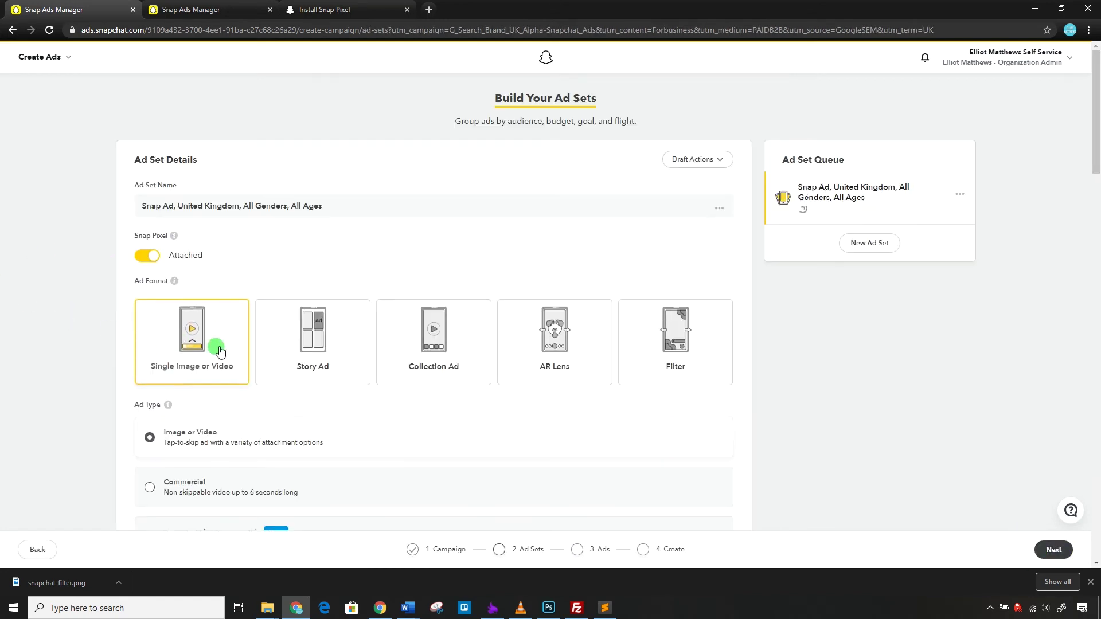
# Switch the ad set to Edit Placement and restrict Between Content ads to Only User Stories.
pyautogui.scroll(-2, 69, 332)
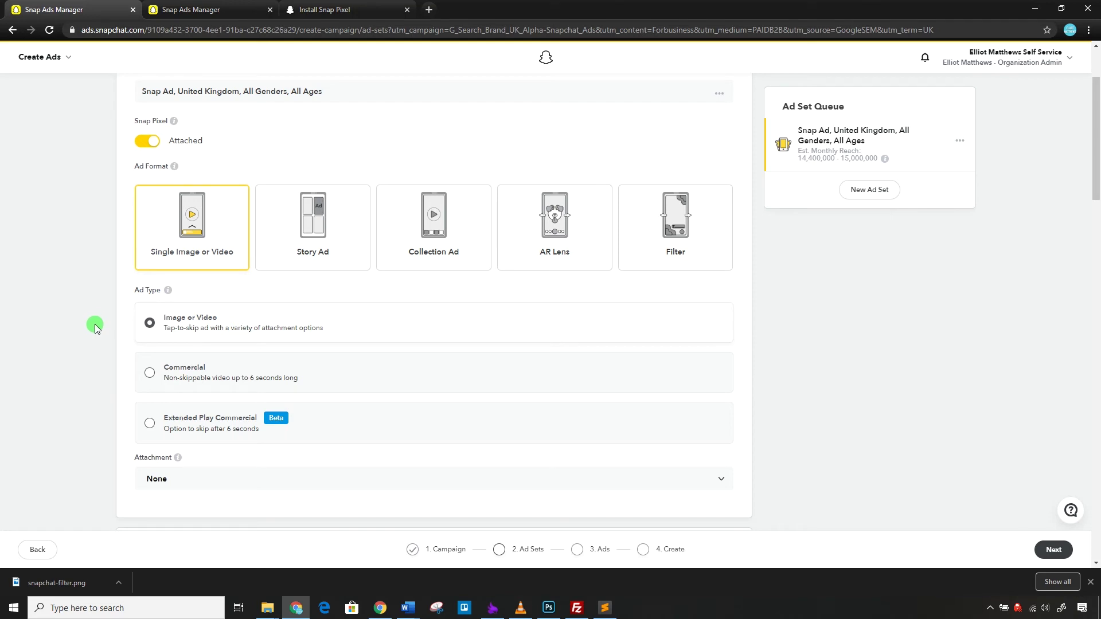
pyautogui.scroll(-5, 147, 241)
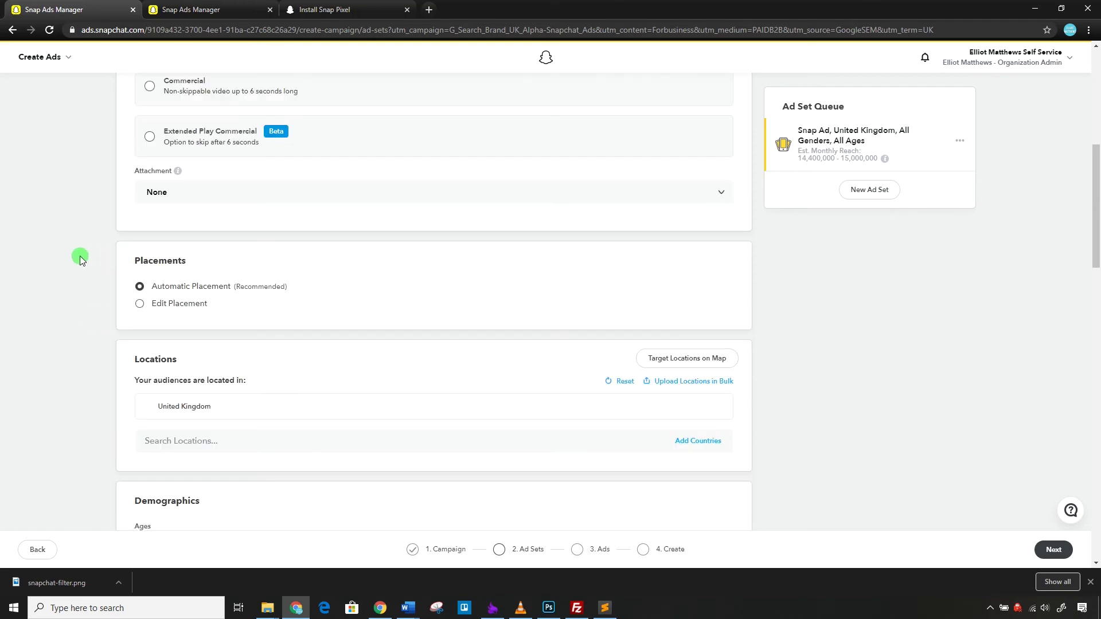
pyautogui.scroll(-1, 80, 258)
pyautogui.click(144, 245)
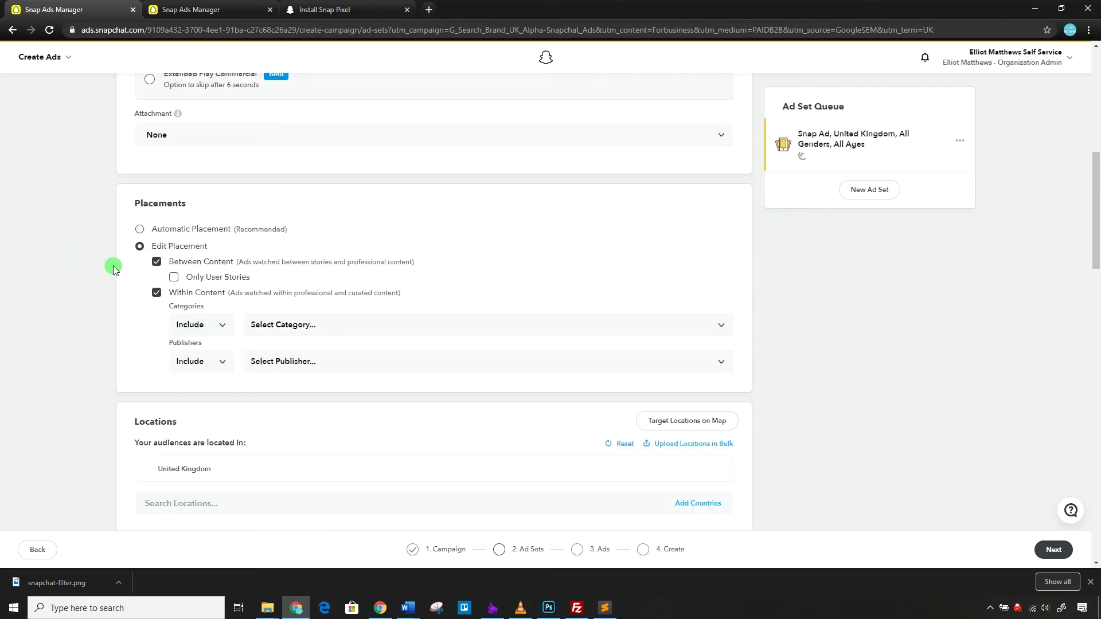
pyautogui.click(174, 278)
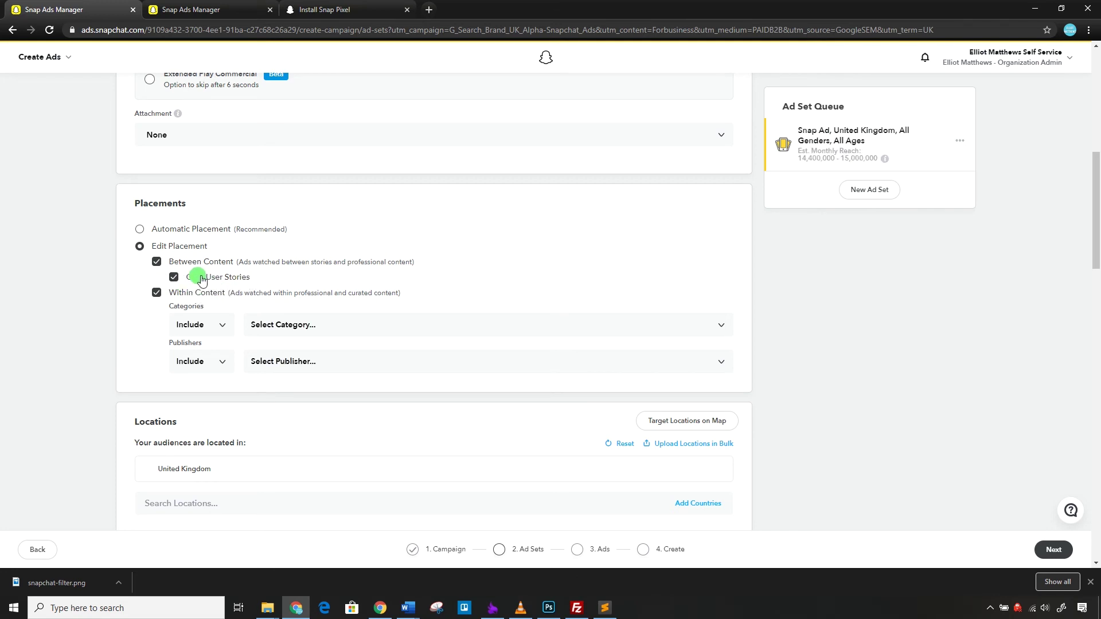
pyautogui.click(174, 278)
# Look through the category and publisher options for Within Content placements.
pyautogui.click(283, 325)
pyautogui.click(202, 325)
pyautogui.click(86, 322)
pyautogui.click(258, 363)
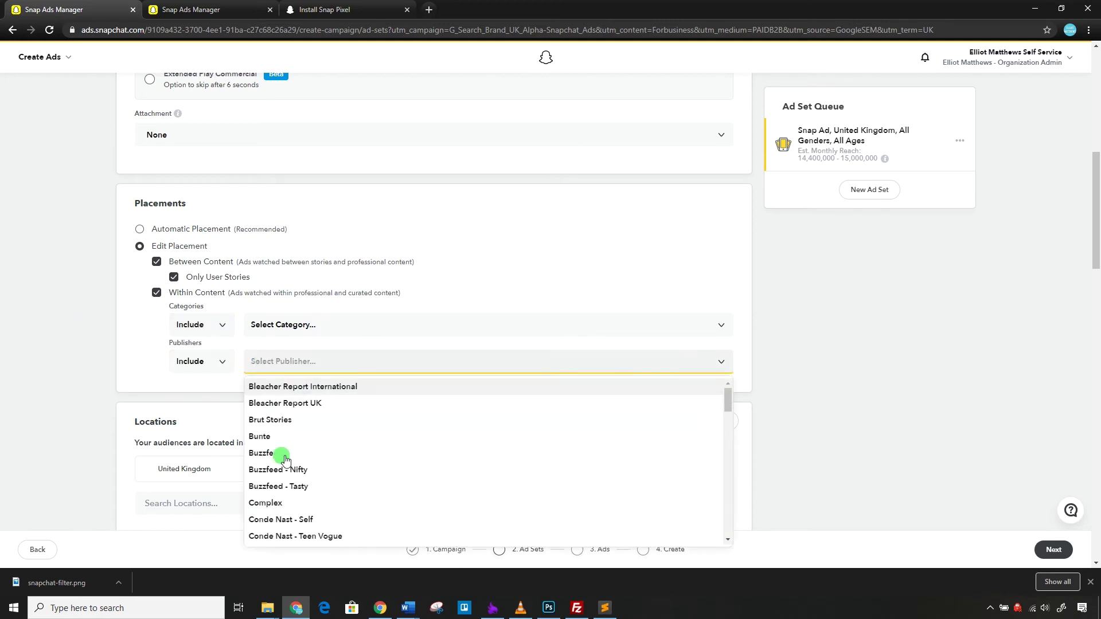
pyautogui.scroll(-10, 302, 443)
pyautogui.scroll(5, 381, 450)
pyautogui.scroll(5, 381, 450)
pyautogui.click(87, 344)
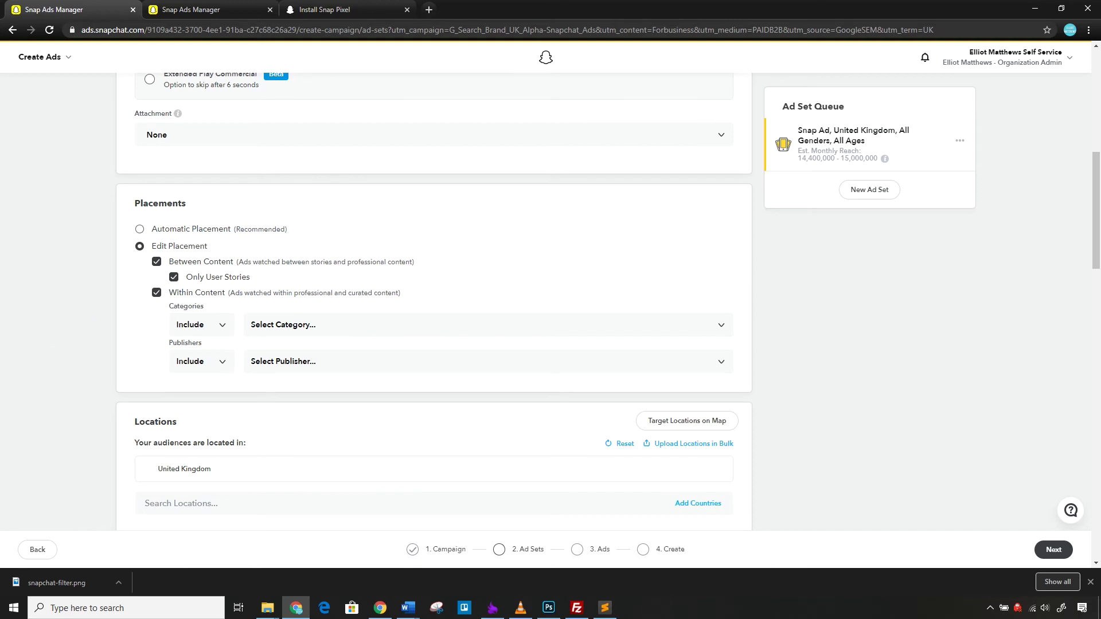
# Target locations on the map with a point near Lorena in the United States and a radius of 0.1 km.
pyautogui.scroll(-6, 126, 344)
pyautogui.scroll(4, 109, 333)
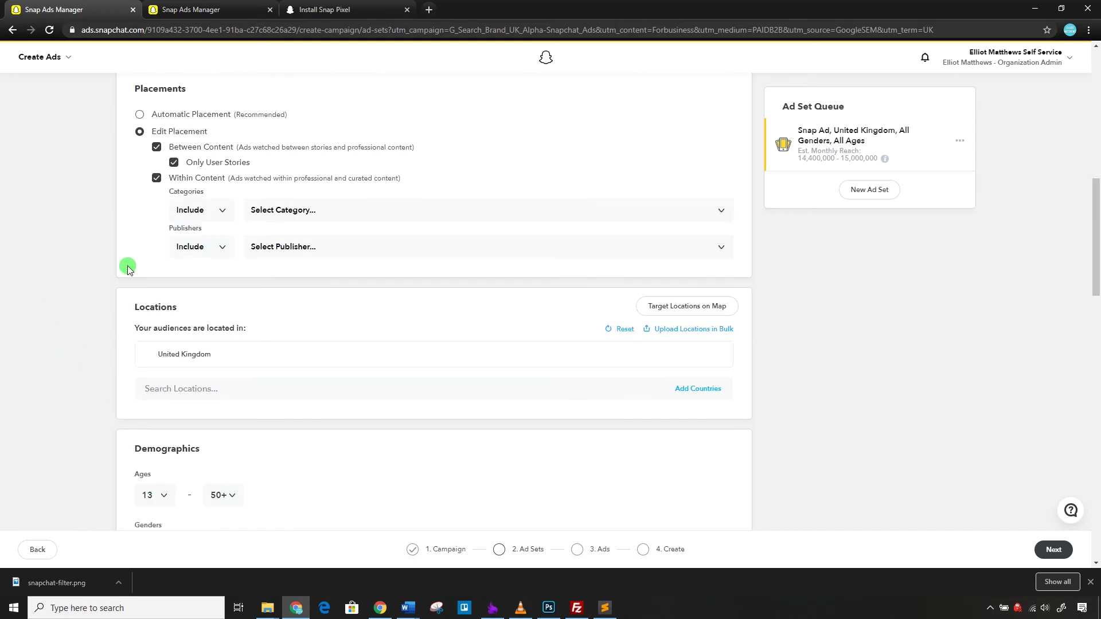
pyautogui.scroll(1, 172, 223)
pyautogui.scroll(-2, 109, 309)
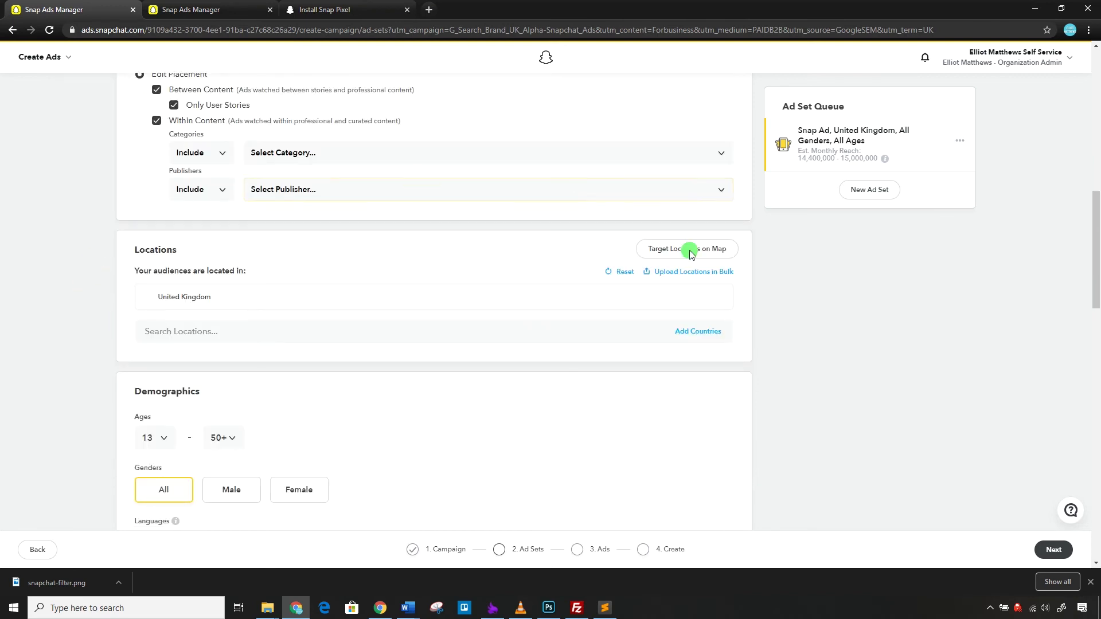
pyautogui.click(672, 242)
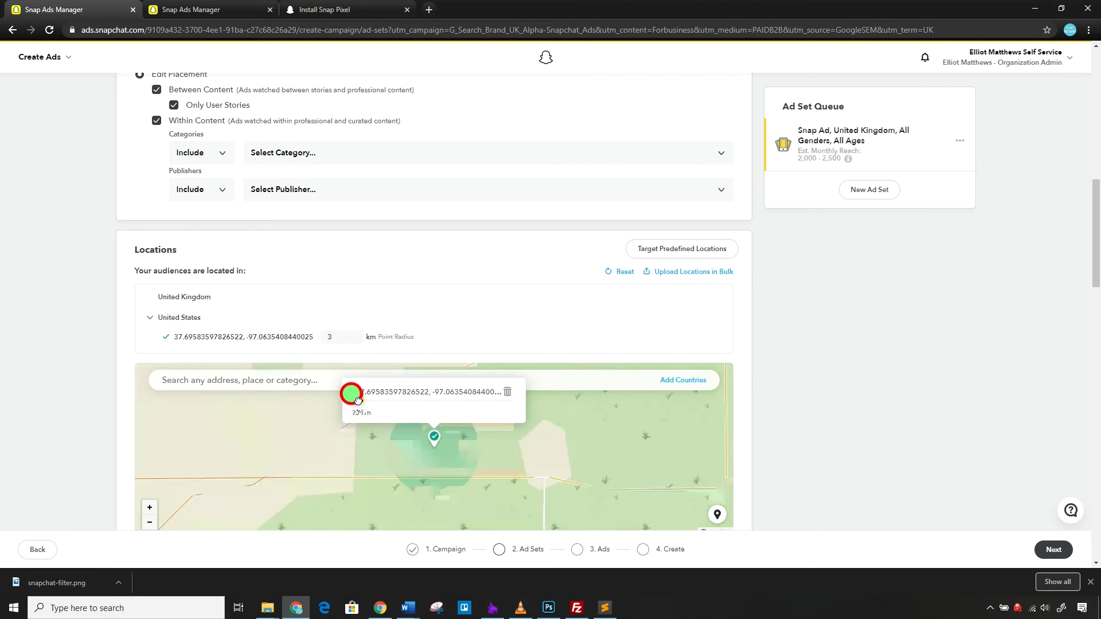
pyautogui.moveTo(354, 400)
pyautogui.mouseDown()
pyautogui.moveTo(526, 393)
pyautogui.moveTo(357, 409)
pyautogui.moveTo(86, 396)
pyautogui.moveTo(143, 211)
pyautogui.moveTo(183, 225)
pyautogui.moveTo(551, 215)
pyautogui.moveTo(165, 229)
pyautogui.mouseUp()
pyautogui.scroll(-1, 86, 396)
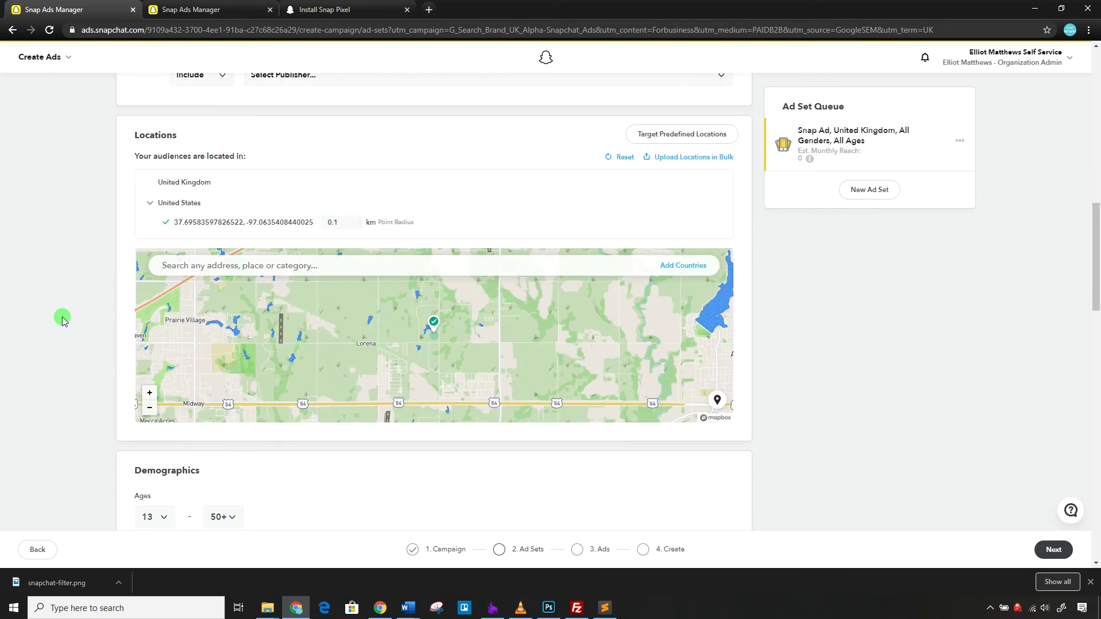
# Set the ad set's minimum audience age to 18 and check the maximum age options.
pyautogui.scroll(-5, 58, 316)
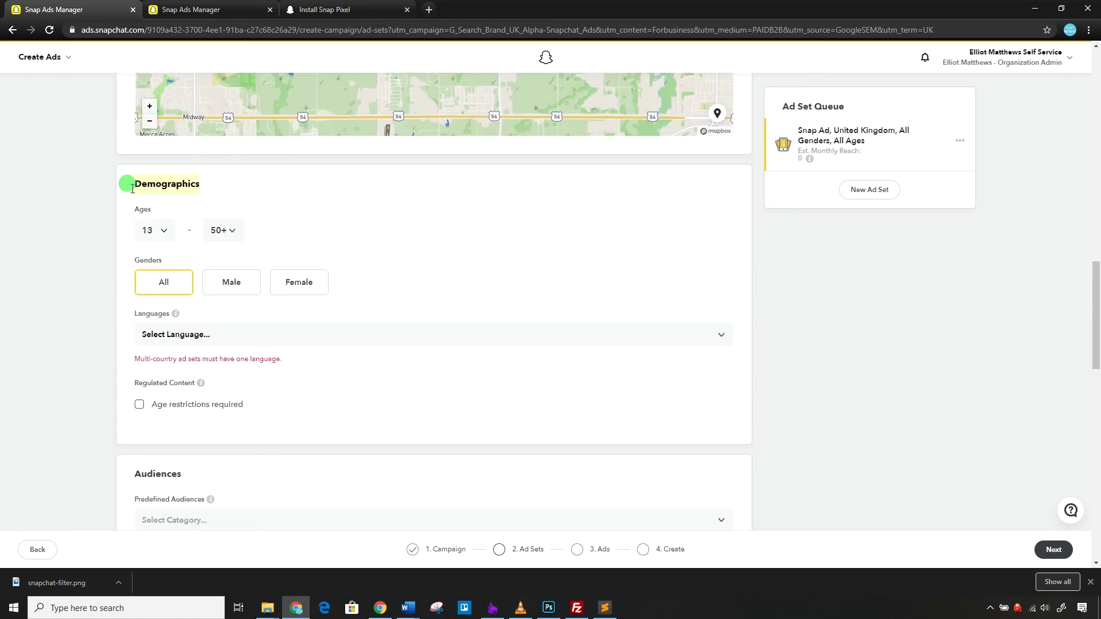
pyautogui.click(158, 239)
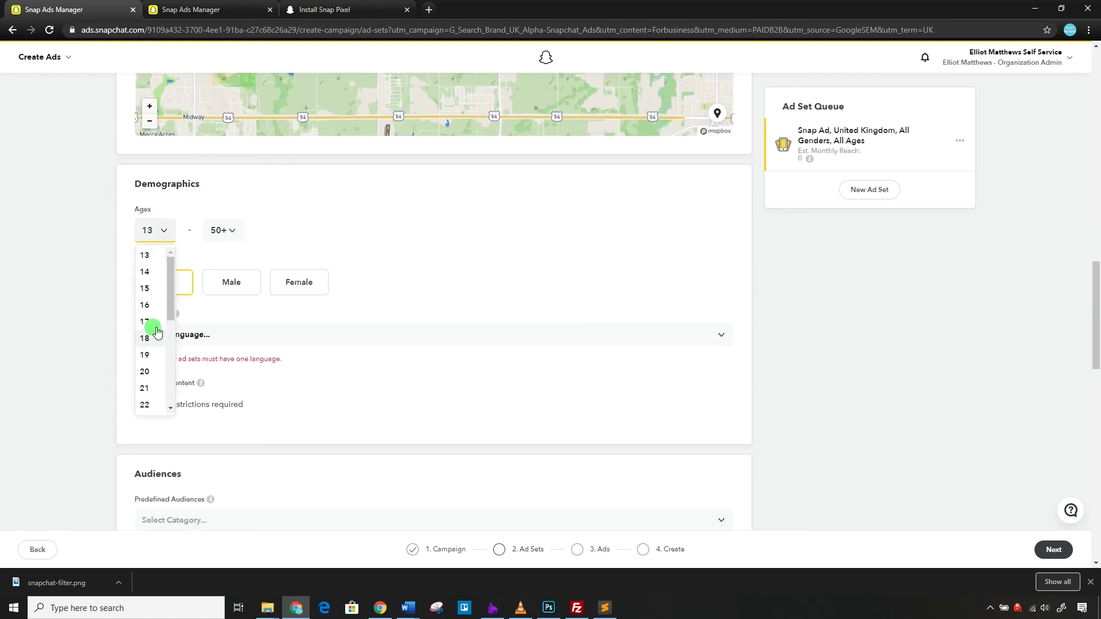
pyautogui.click(146, 339)
pyautogui.click(219, 232)
pyautogui.click(86, 253)
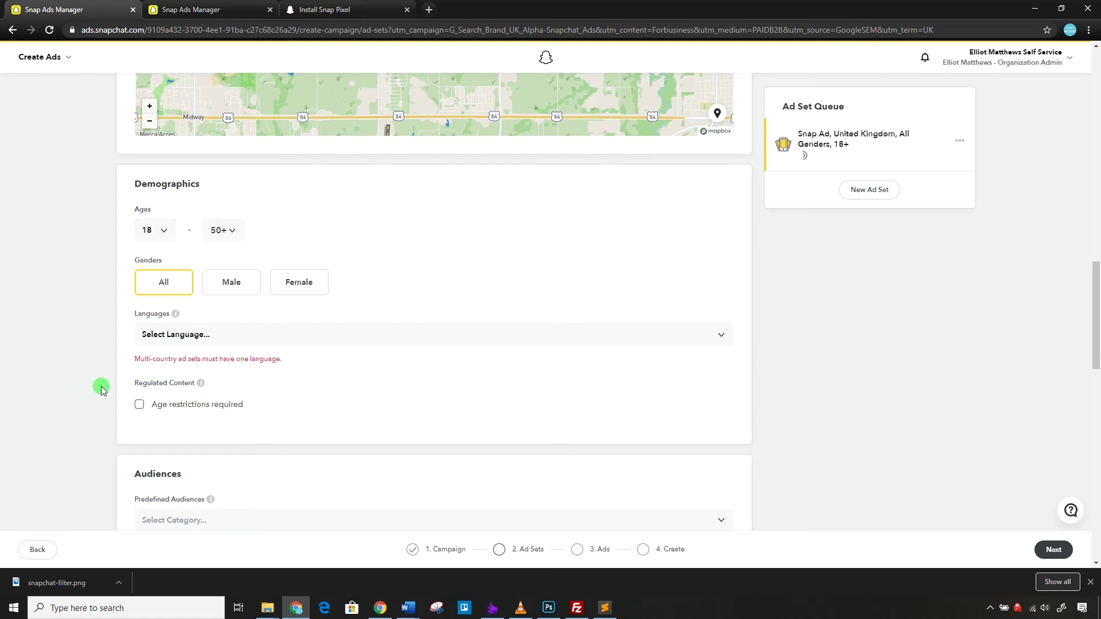
# Check the Lifestyles predefined audiences and include the custom audience Trippy Visions customer data in the ad set.
pyautogui.scroll(-4, 33, 387)
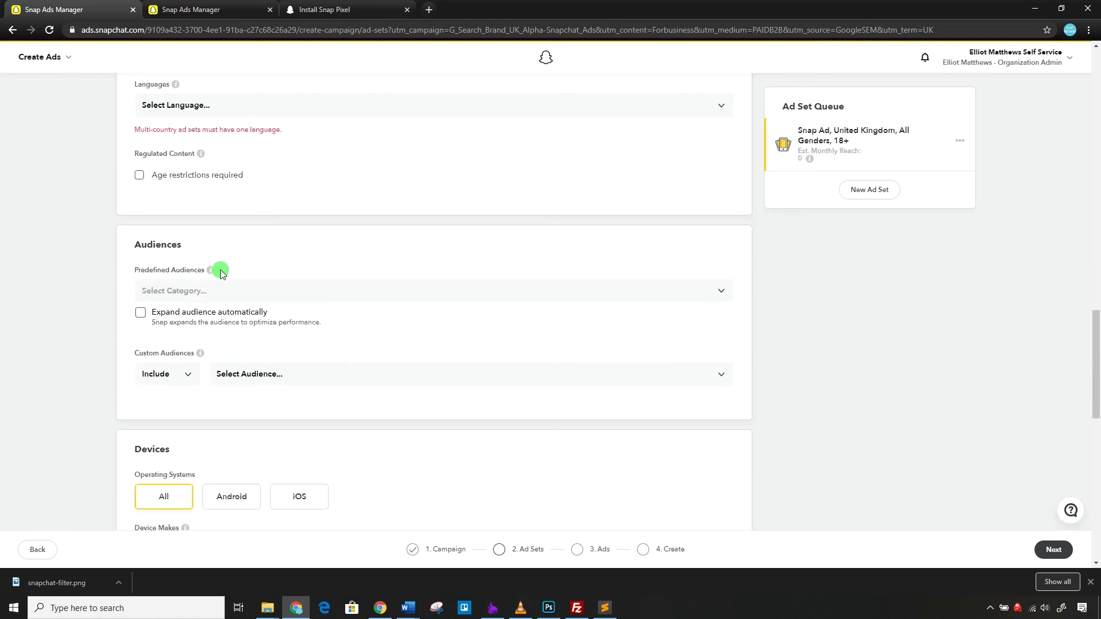
pyautogui.click(188, 285)
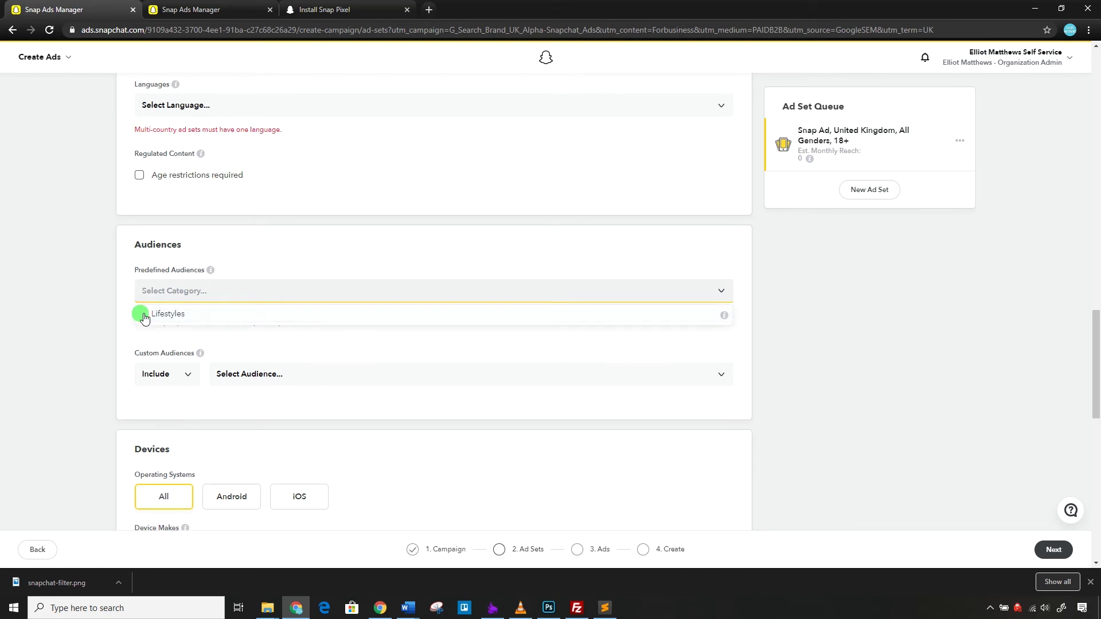
pyautogui.click(141, 313)
pyautogui.click(137, 313)
pyautogui.click(139, 316)
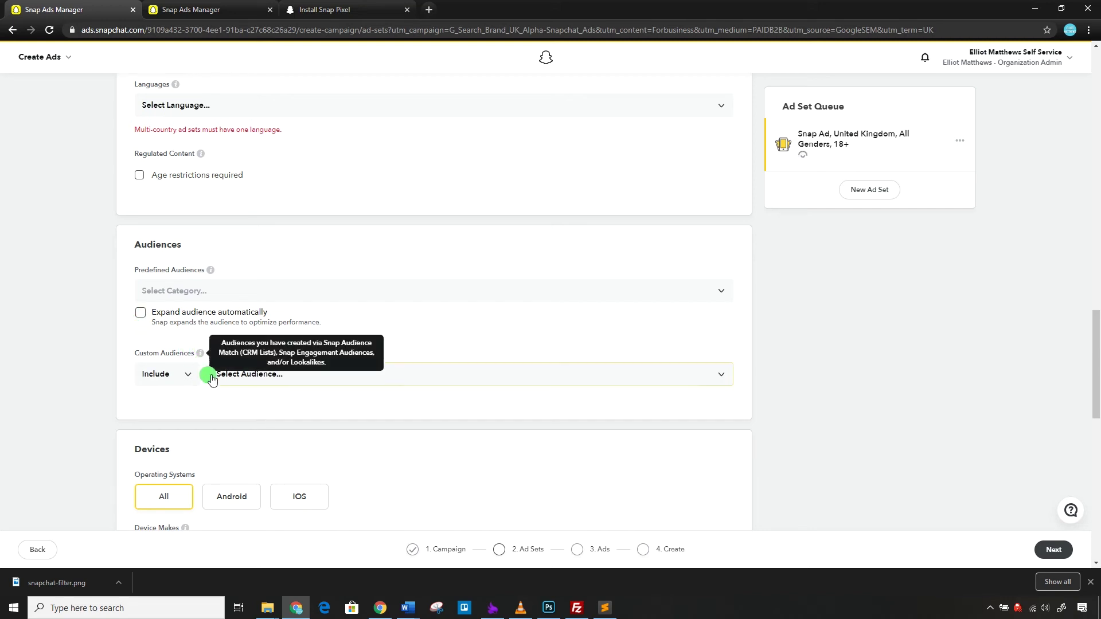
pyautogui.click(235, 379)
pyautogui.click(246, 401)
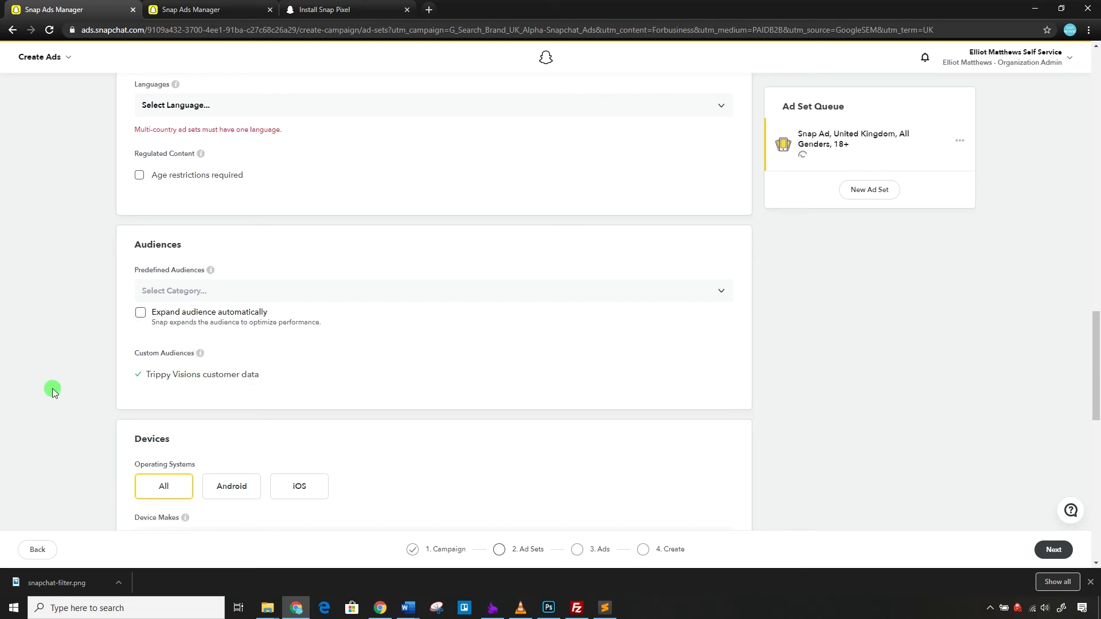
# Switch the ad set's delivery to a lifetime budget and set the amount to £50.
pyautogui.scroll(-7, 92, 378)
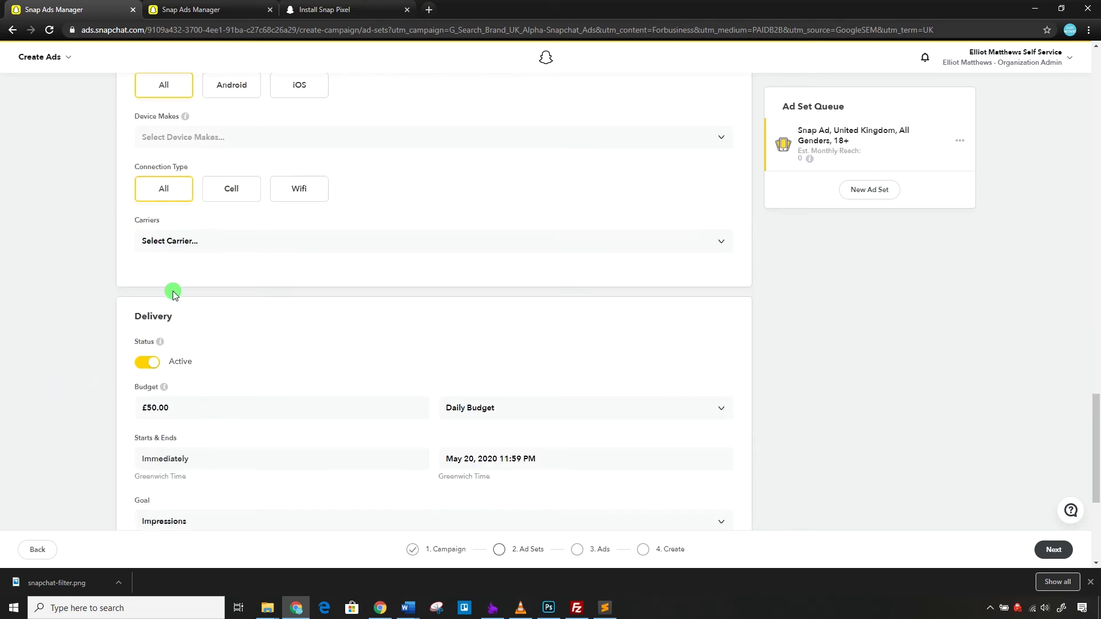
pyautogui.scroll(3, 275, 247)
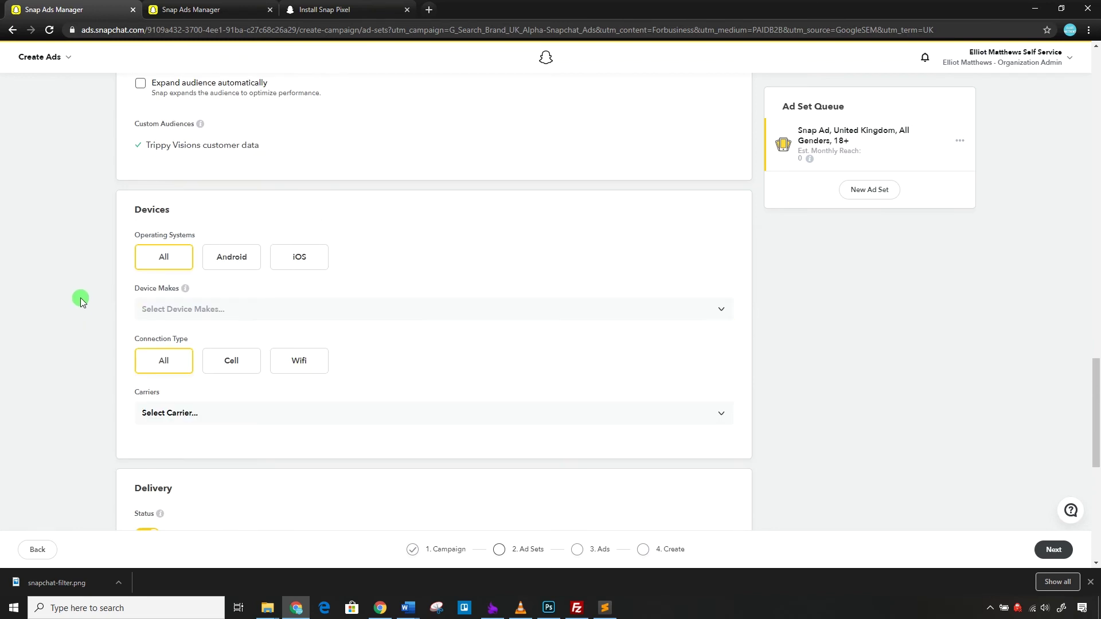
pyautogui.scroll(-5, 77, 299)
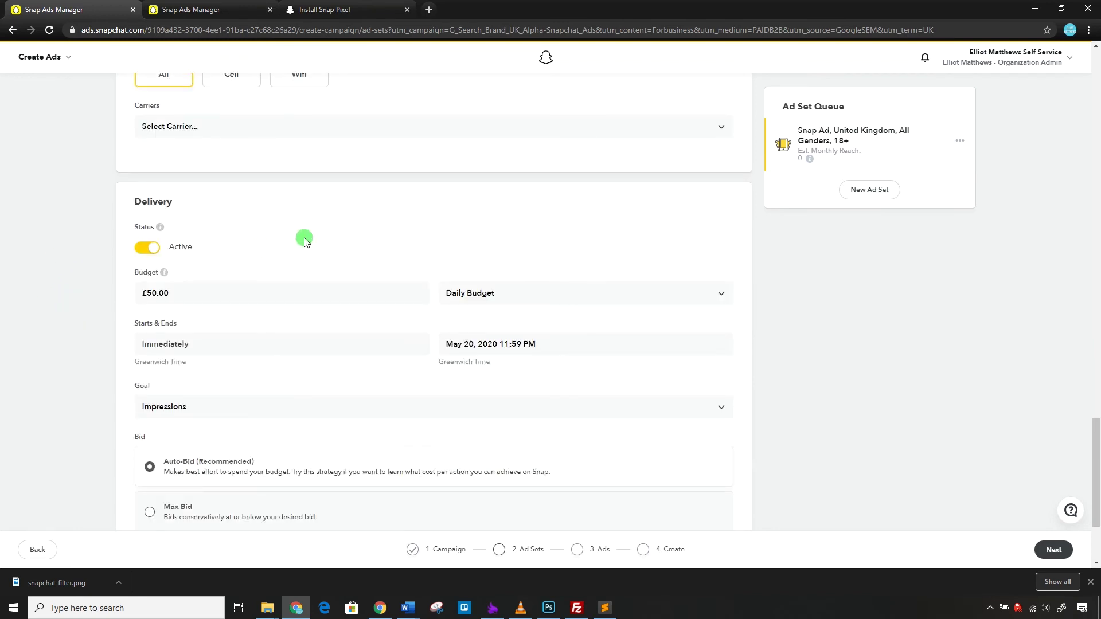
pyautogui.click(467, 293)
pyautogui.click(487, 334)
pyautogui.click(219, 289)
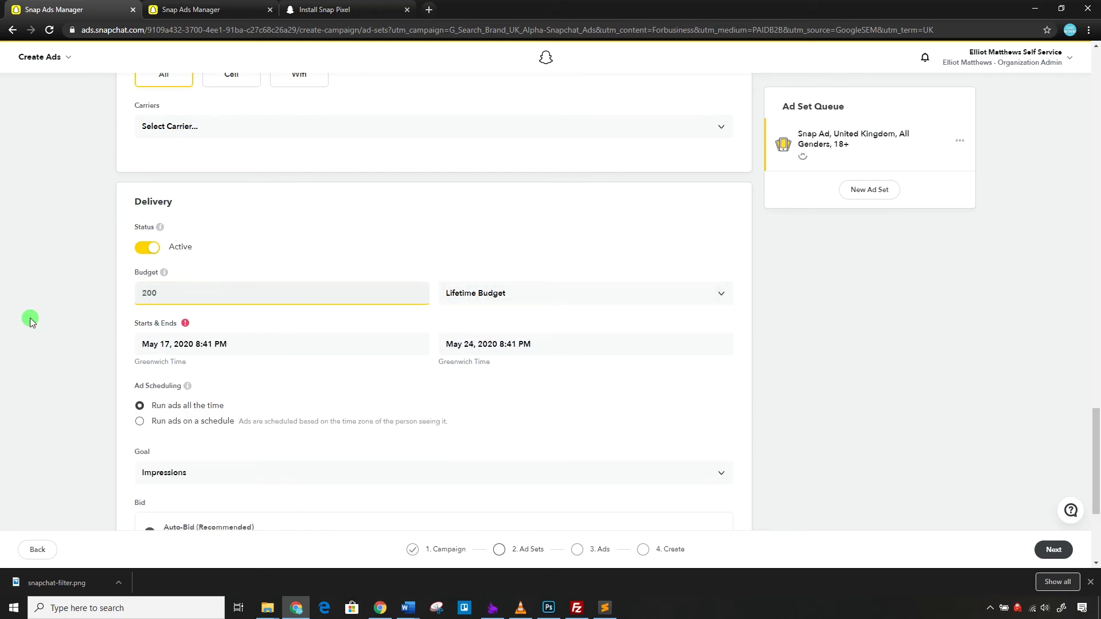
pyautogui.press('BackSpace')
pyautogui.press('BackSpace')
pyautogui.press('BackSpace')
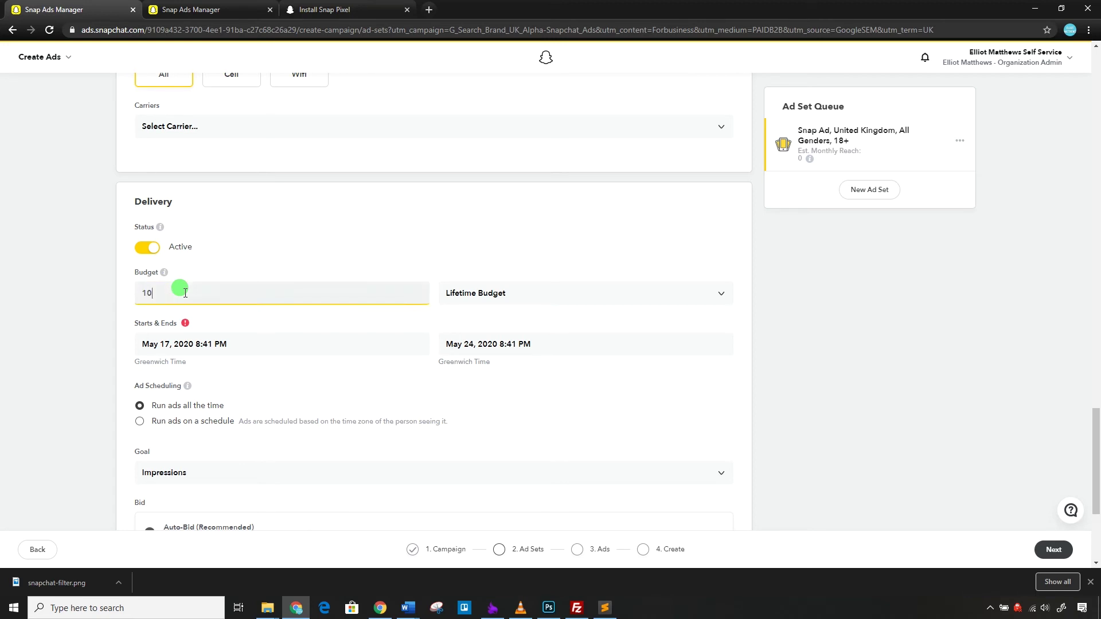
pyautogui.click(195, 320)
pyautogui.click(246, 290)
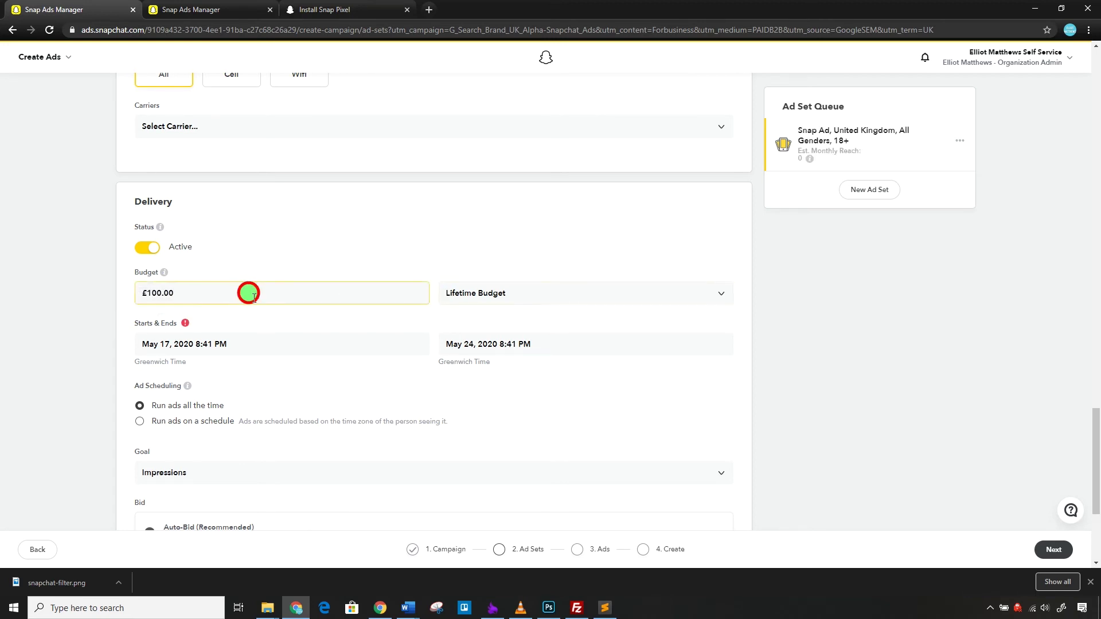
pyautogui.click(111, 295)
# Check the ad set's end date calendar and the warning on its start and end dates.
pyautogui.moveTo(187, 325)
pyautogui.click(509, 340)
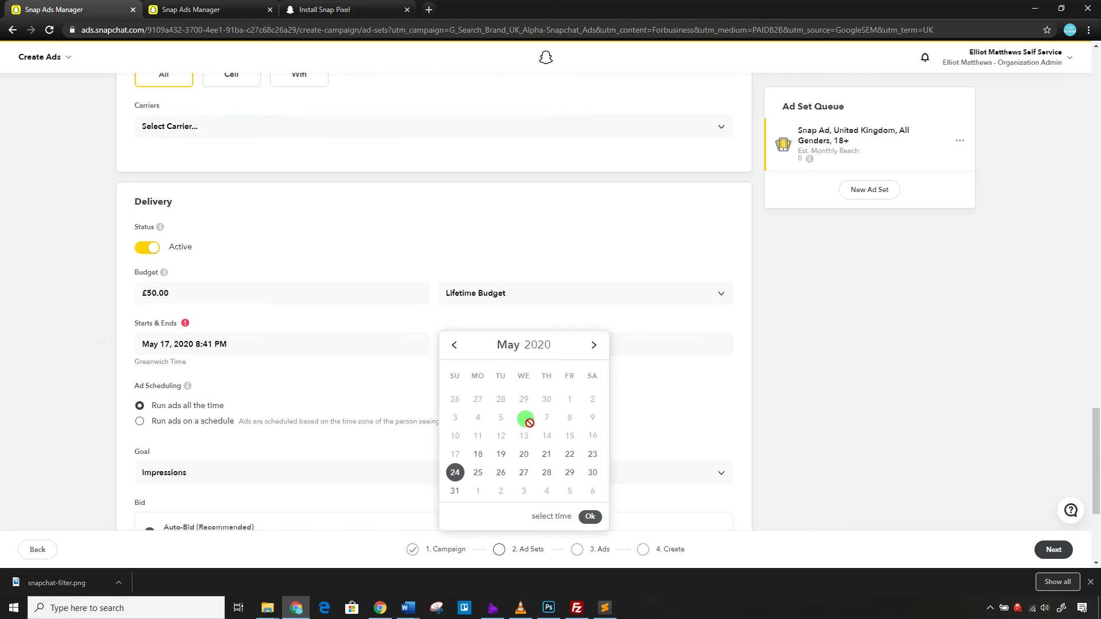
pyautogui.click(262, 341)
pyautogui.moveTo(185, 324)
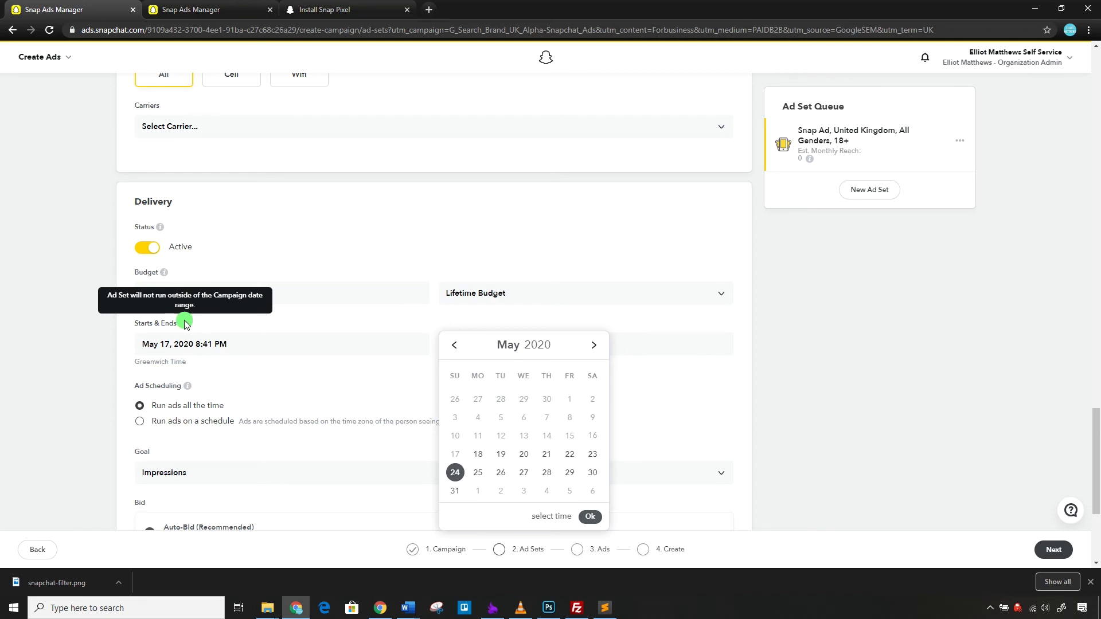
pyautogui.click(88, 364)
# Run the ads on a schedule: Monday–Friday 12–5 am, 12–5 pm and 8–11 pm, Saturday 8–9 pm and 10–11 pm, Sunday 2 am–5 pm.
pyautogui.scroll(-2, 125, 379)
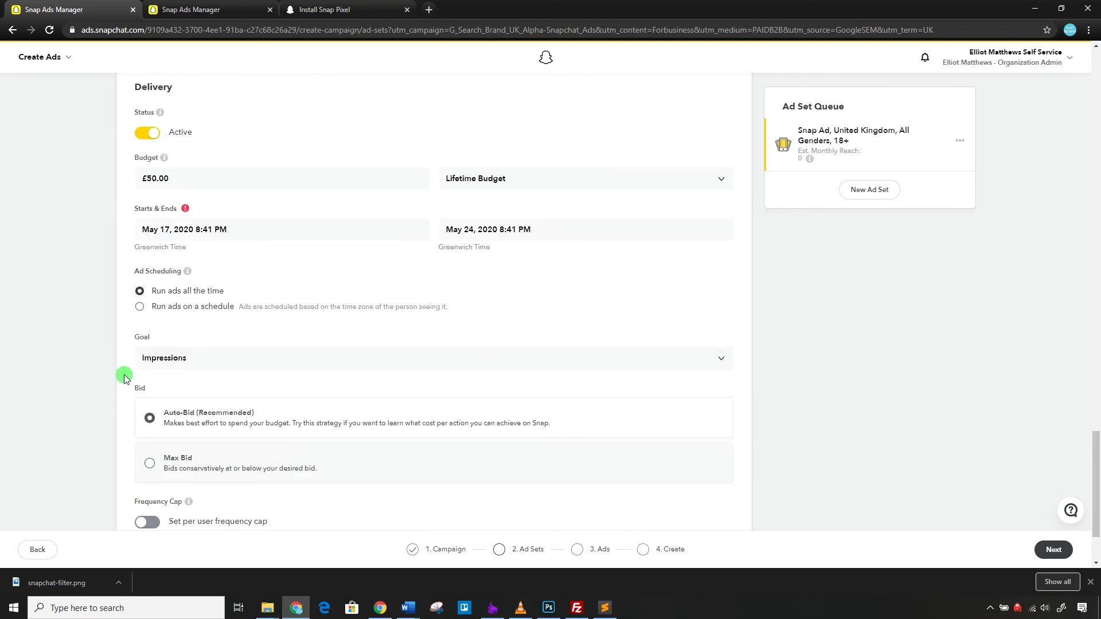
pyautogui.click(150, 313)
pyautogui.scroll(-2, 124, 315)
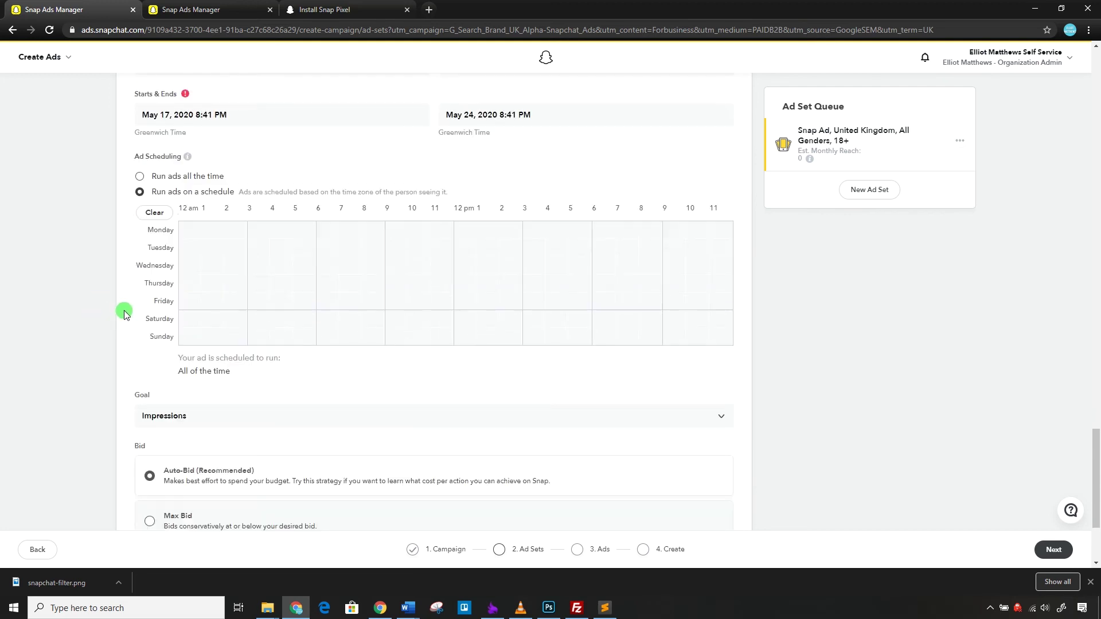
pyautogui.moveTo(465, 237); pyautogui.dragTo(560, 301)
pyautogui.moveTo(194, 237); pyautogui.dragTo(281, 301)
pyautogui.moveTo(650, 229); pyautogui.dragTo(696, 320)
pyautogui.click(675, 319)
pyautogui.moveTo(227, 338); pyautogui.dragTo(565, 337)
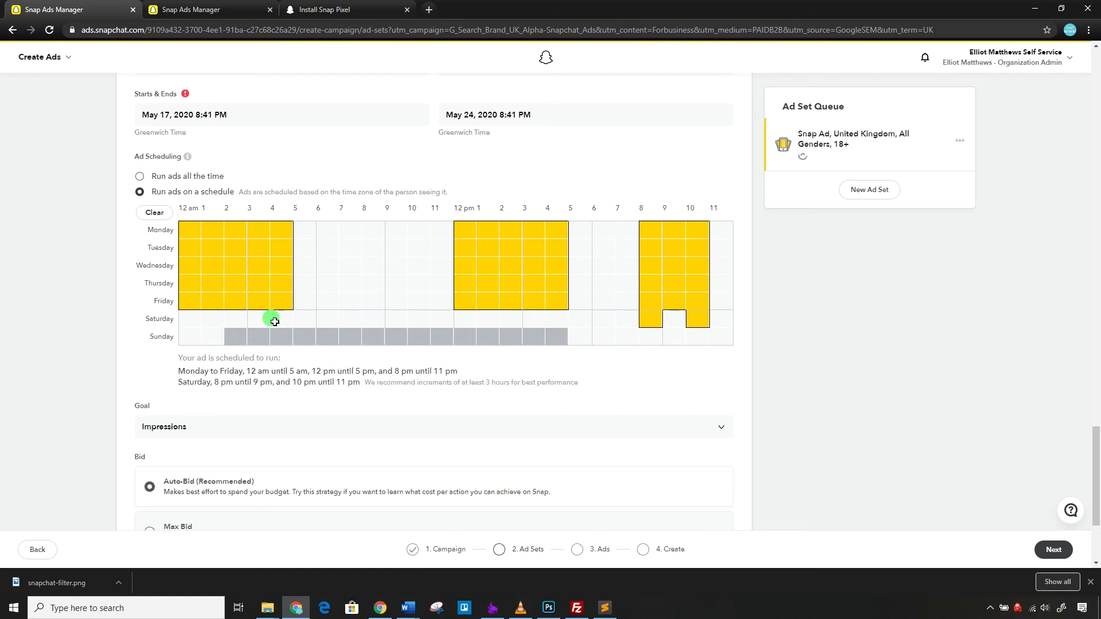
# Check the goal options available for the ad set and keep Impressions.
pyautogui.scroll(-3, 74, 360)
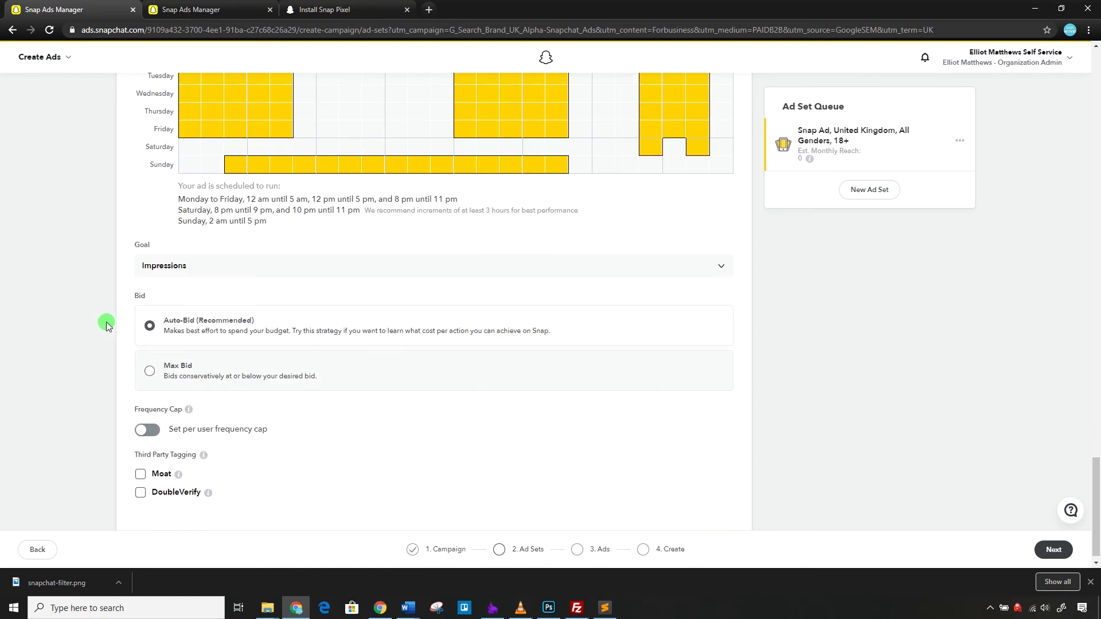
pyautogui.click(199, 264)
pyautogui.click(120, 291)
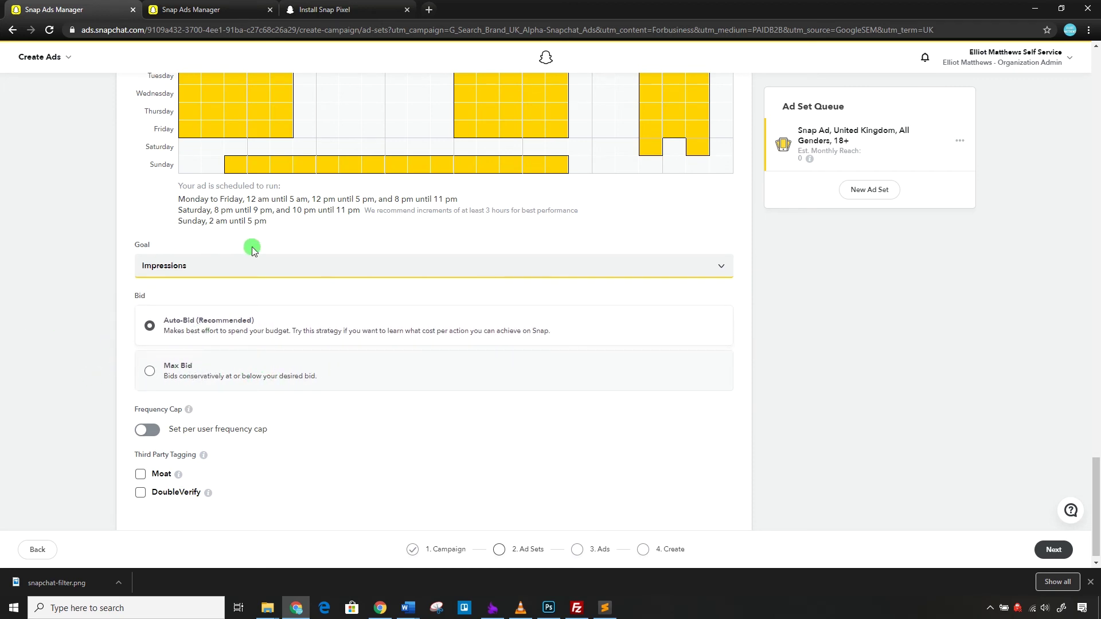
# Turn on the per user frequency cap with 1 maximum impression per 7 days.
pyautogui.scroll(-1, 97, 336)
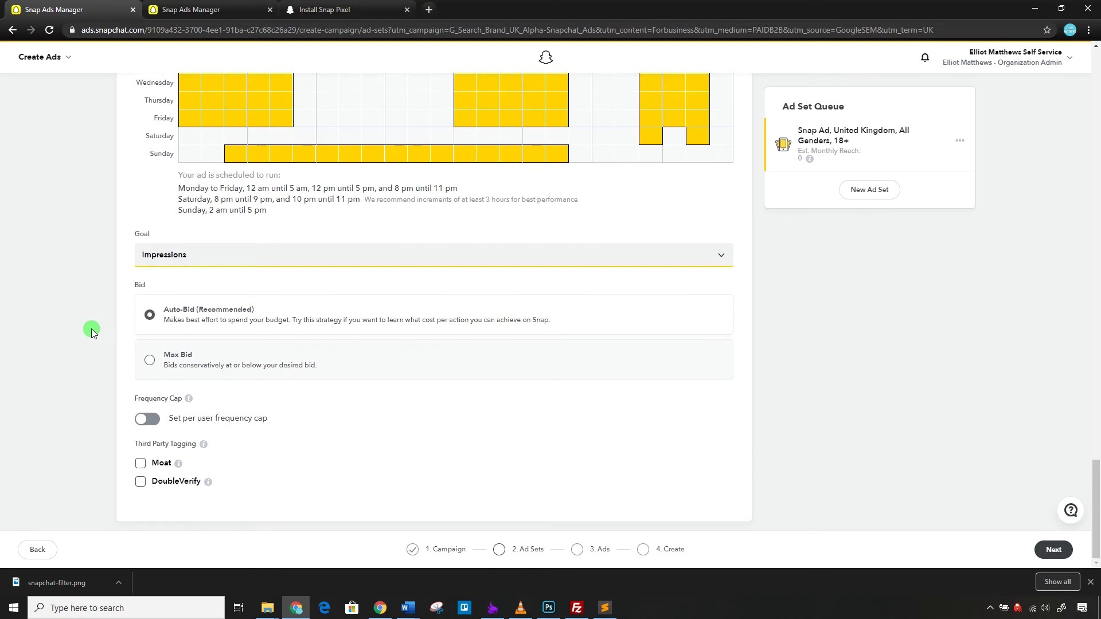
pyautogui.click(148, 391)
pyautogui.click(474, 409)
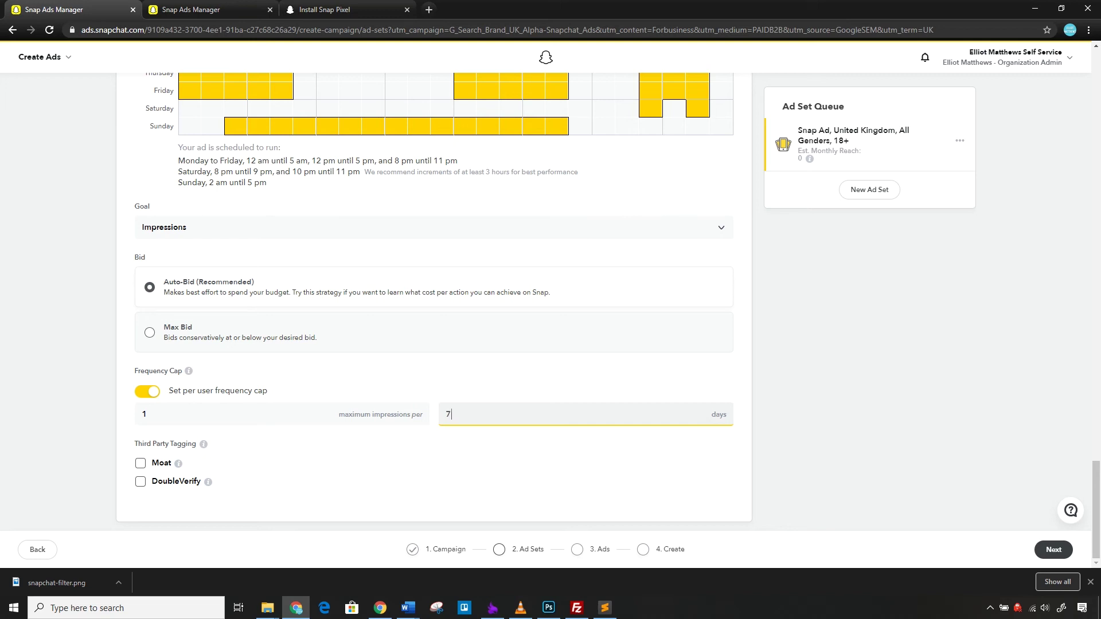
# Look at the Social Media Today article on optimal Snapchat ad frequency, and return to the ad set draft.
pyautogui.hotkey('alt', 'Tab')
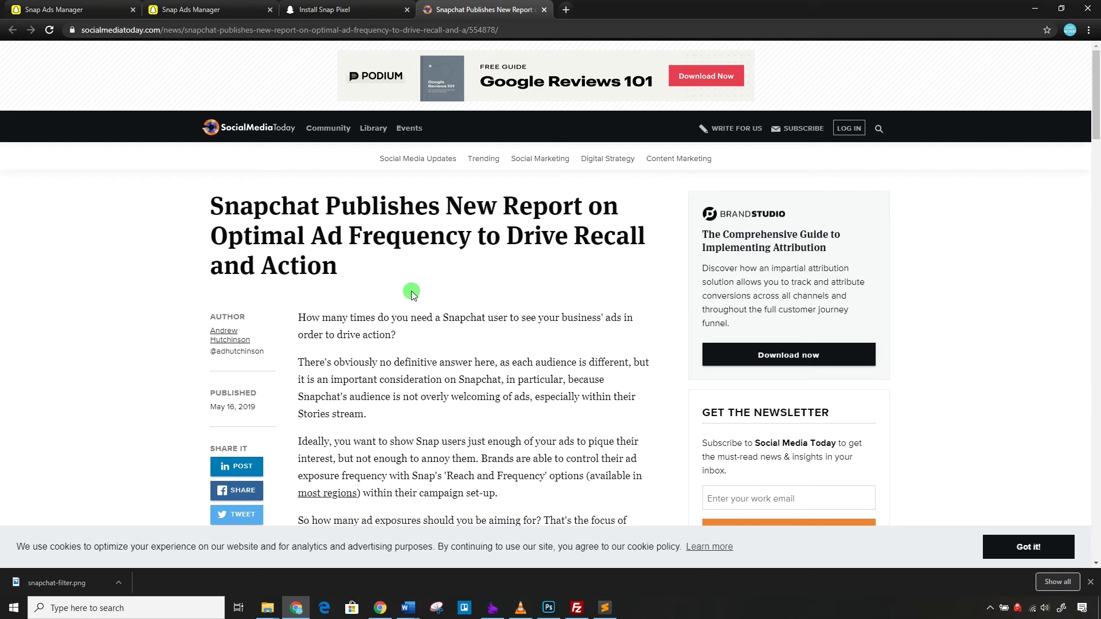
pyautogui.click(174, 6)
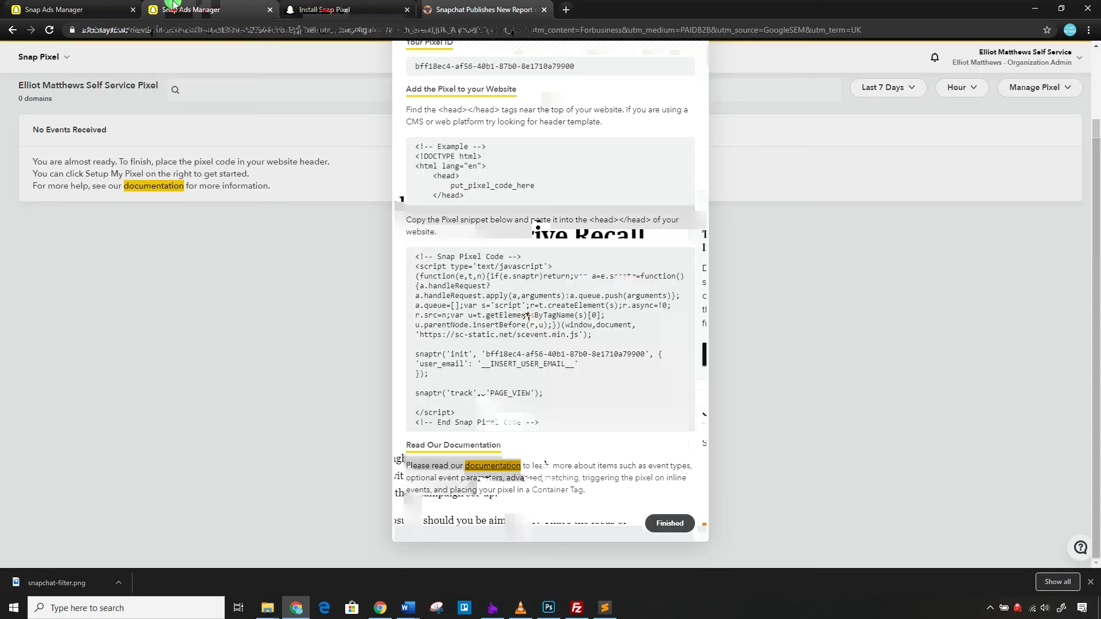
pyautogui.click(120, 6)
# Set the period of the per user frequency cap to 4 days.
pyautogui.click(453, 414)
pyautogui.write('7')
pyautogui.press('BackSpace')
pyautogui.write('4')
pyautogui.click(88, 401)
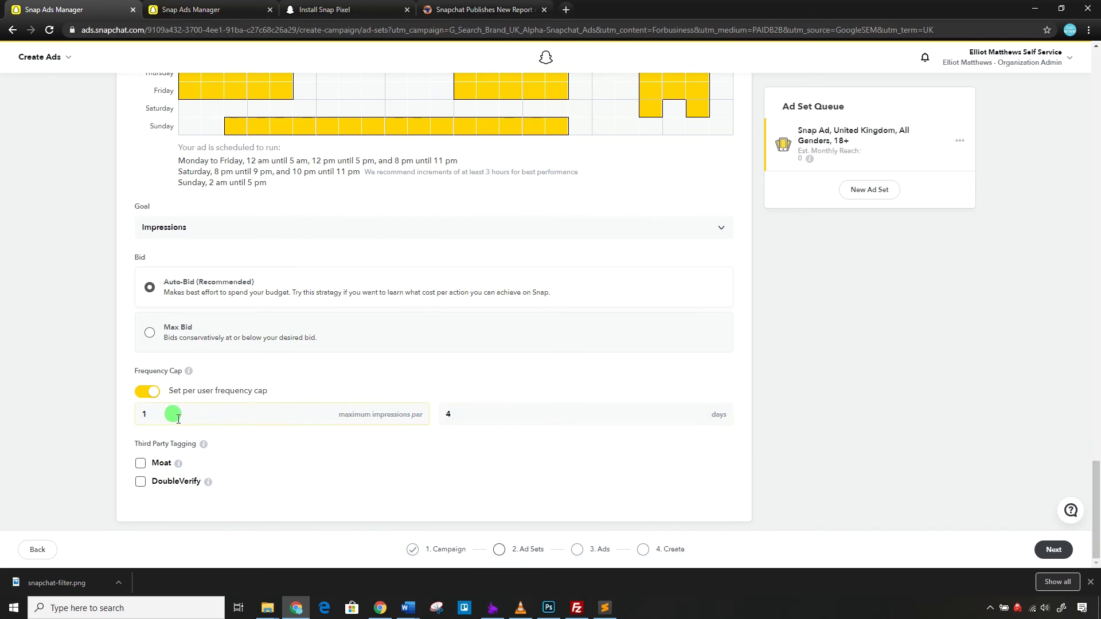
pyautogui.click(488, 405)
pyautogui.click(441, 391)
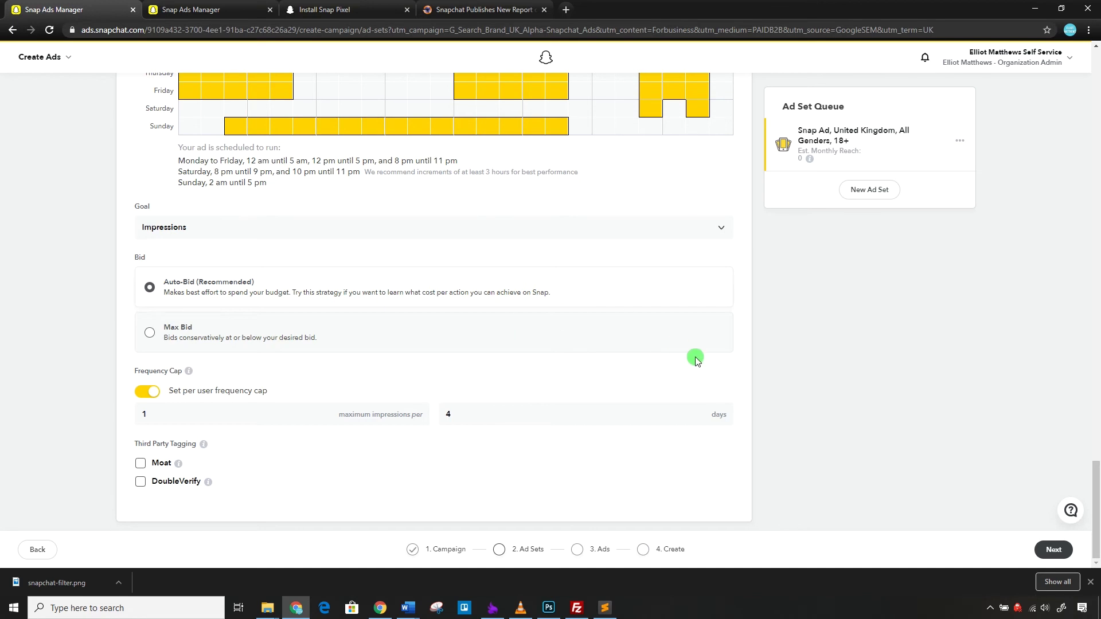
# Duplicate the United Kingdom, All Genders, 18+ ad set in the ad set queue.
pyautogui.scroll(3, 697, 360)
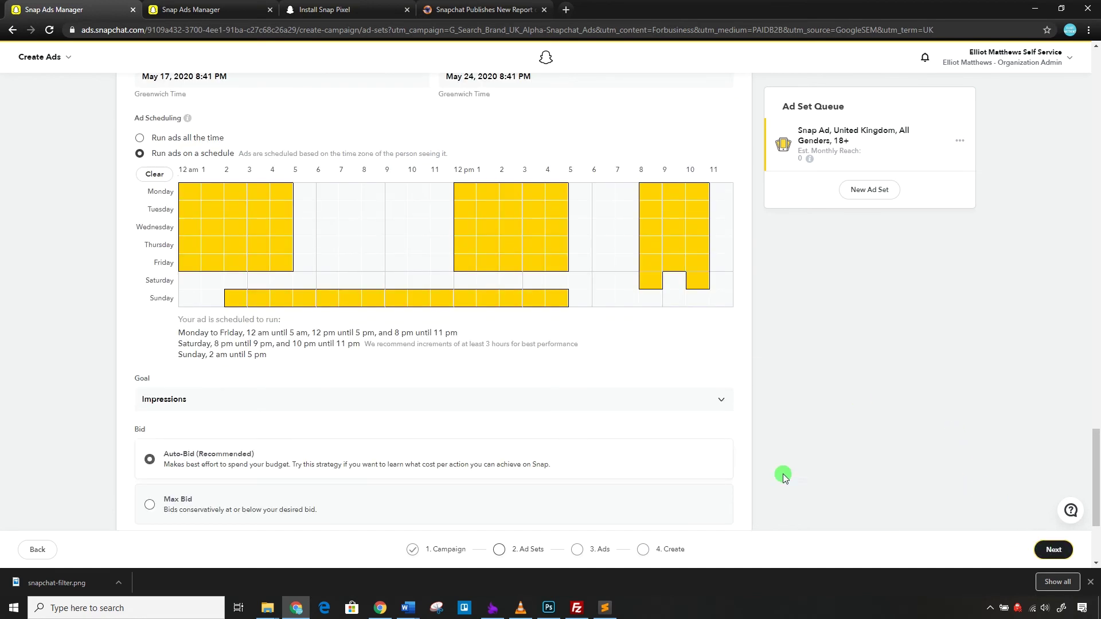
pyautogui.click(959, 142)
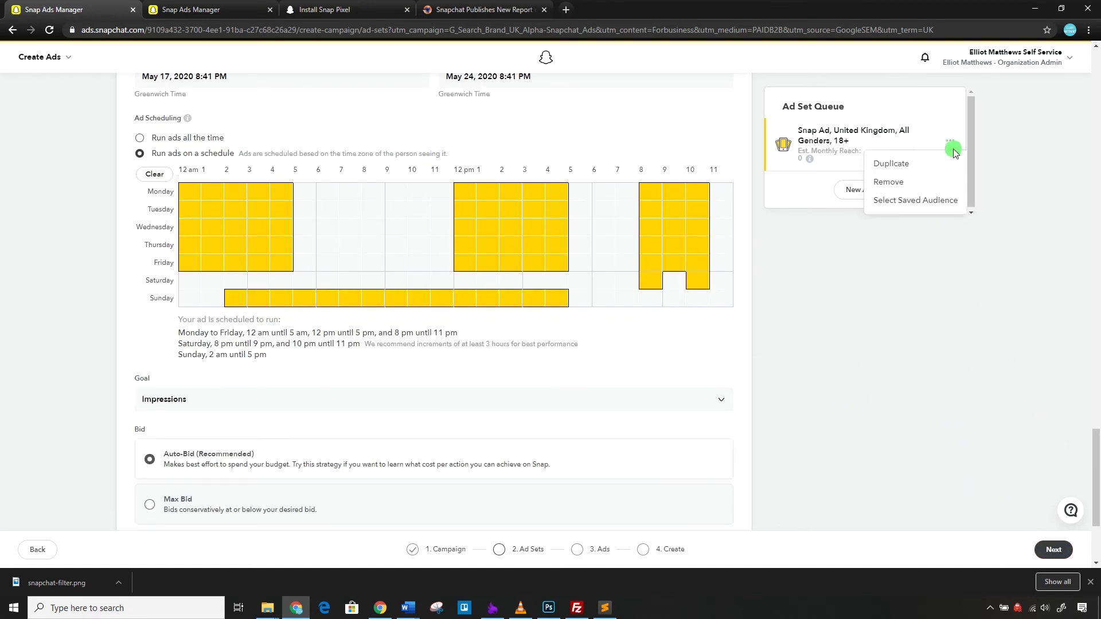
pyautogui.click(841, 106)
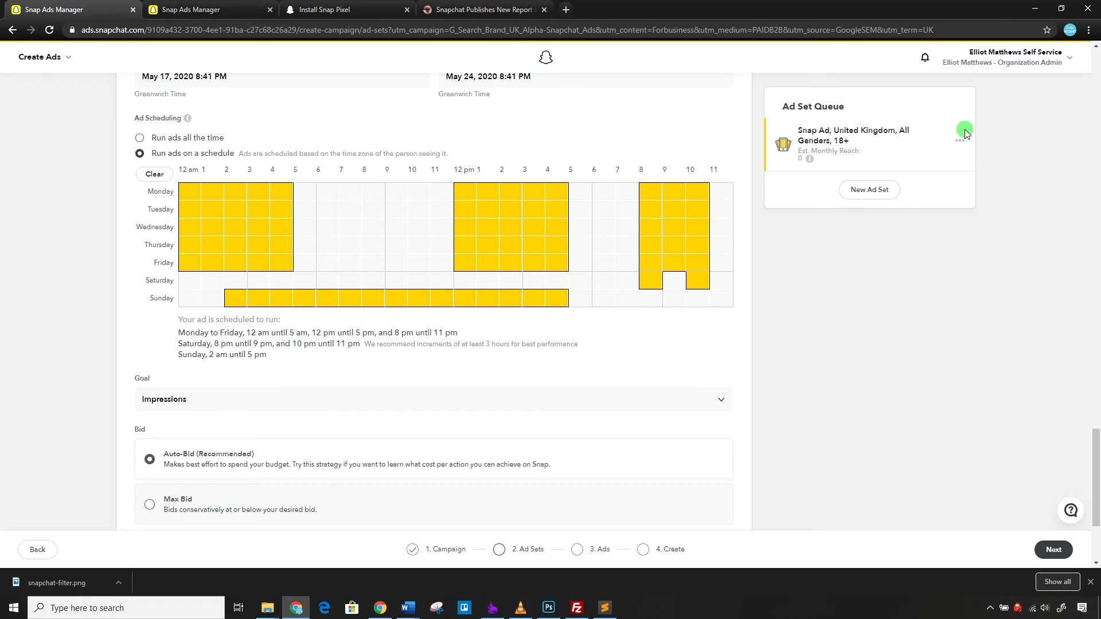
pyautogui.click(962, 143)
pyautogui.click(912, 164)
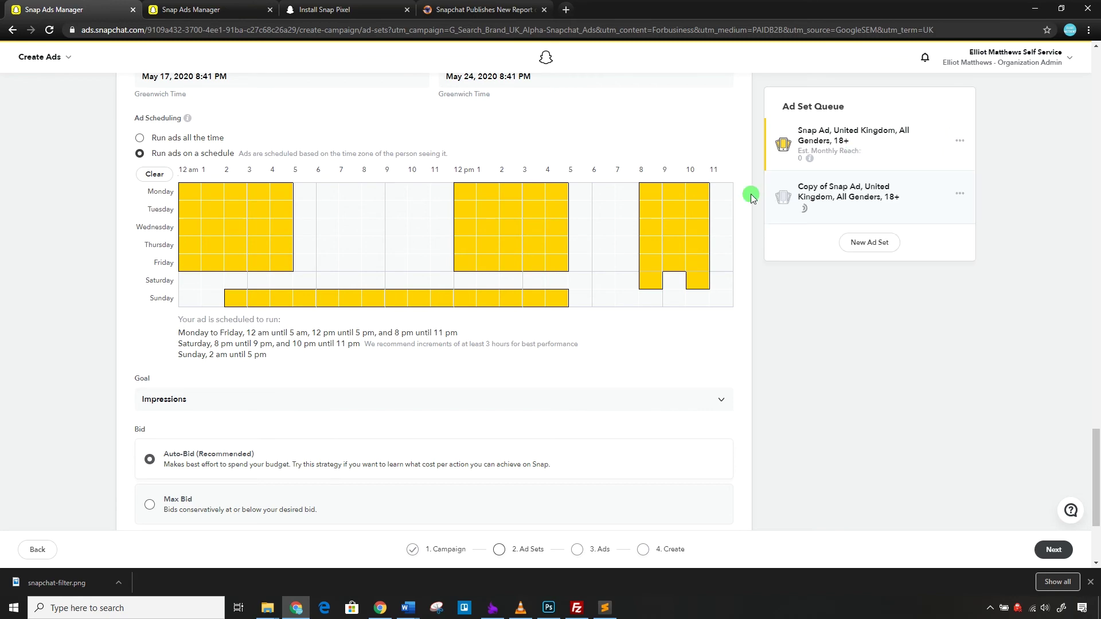
# Open the duplicated ad set and rename it Ad Set 2.
pyautogui.click(819, 196)
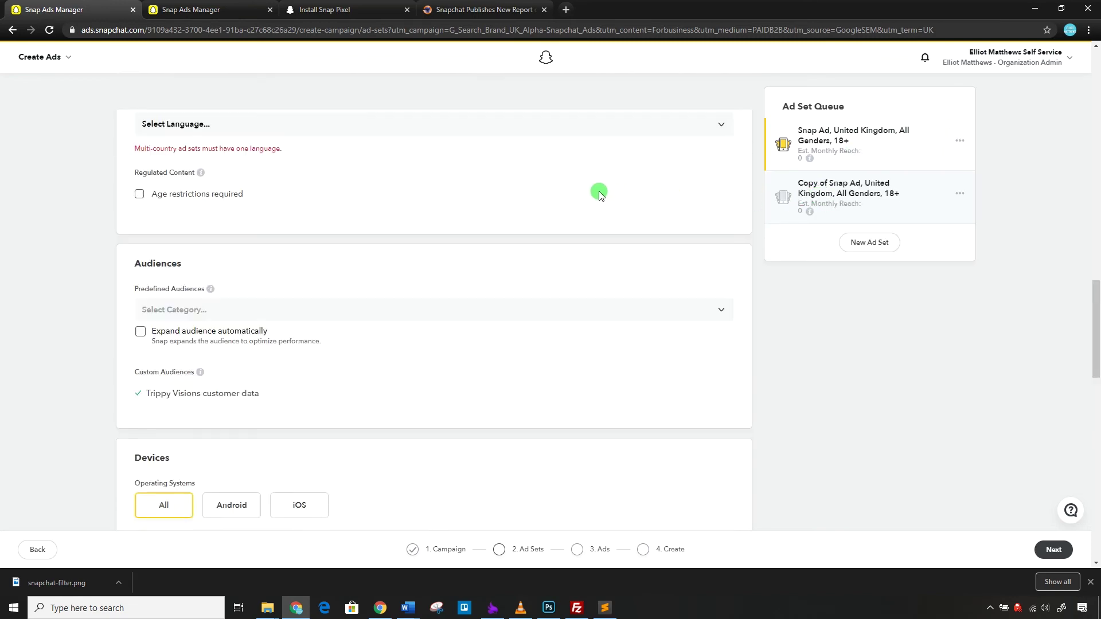
pyautogui.click(302, 204)
pyautogui.hotkey('ctrl', 'a')
pyautogui.press('BackSpace')
pyautogui.write('aD')
pyautogui.press('BackSpace')
pyautogui.write('A')
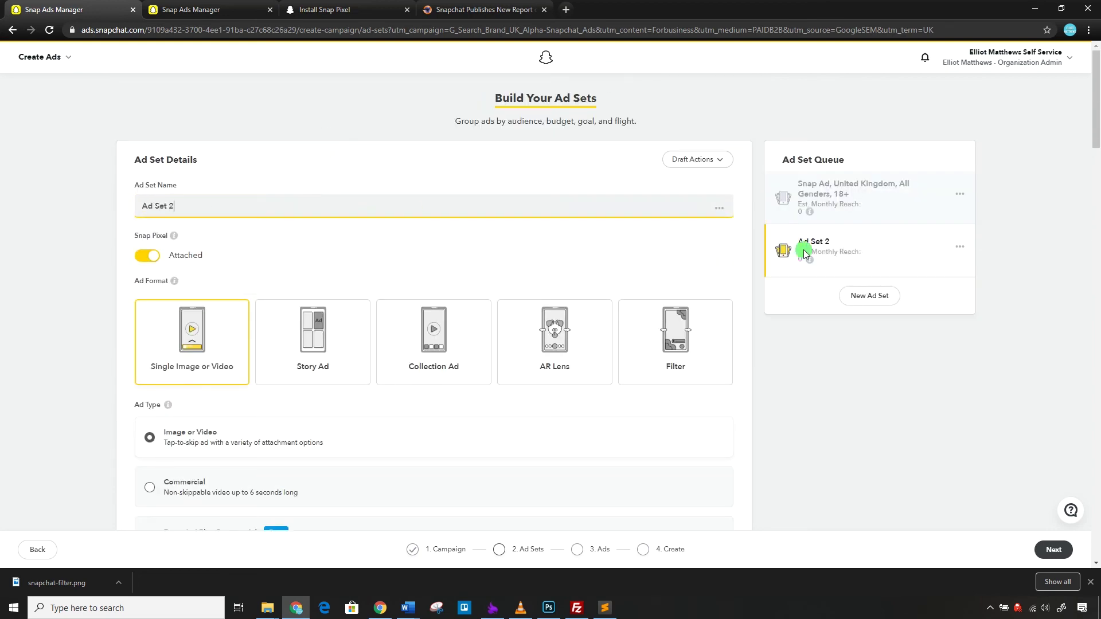
# Open the original ad set and rename it Ad Set 1.
pyautogui.click(856, 212)
pyautogui.click(256, 207)
pyautogui.hotkey('ctrl', 'a')
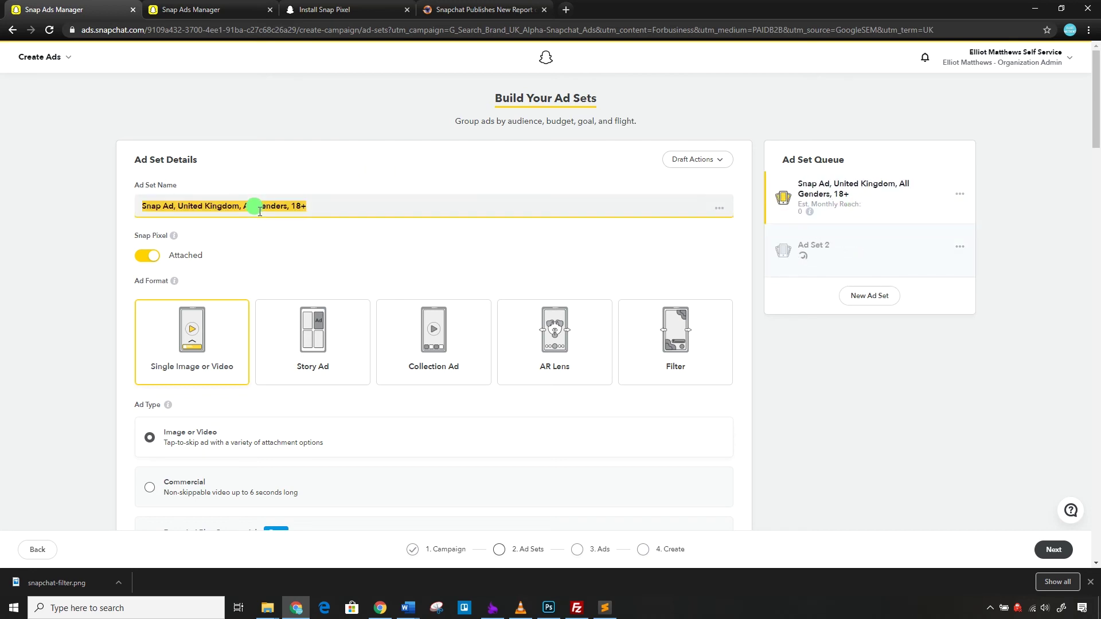
pyautogui.write('Ad Set 1')
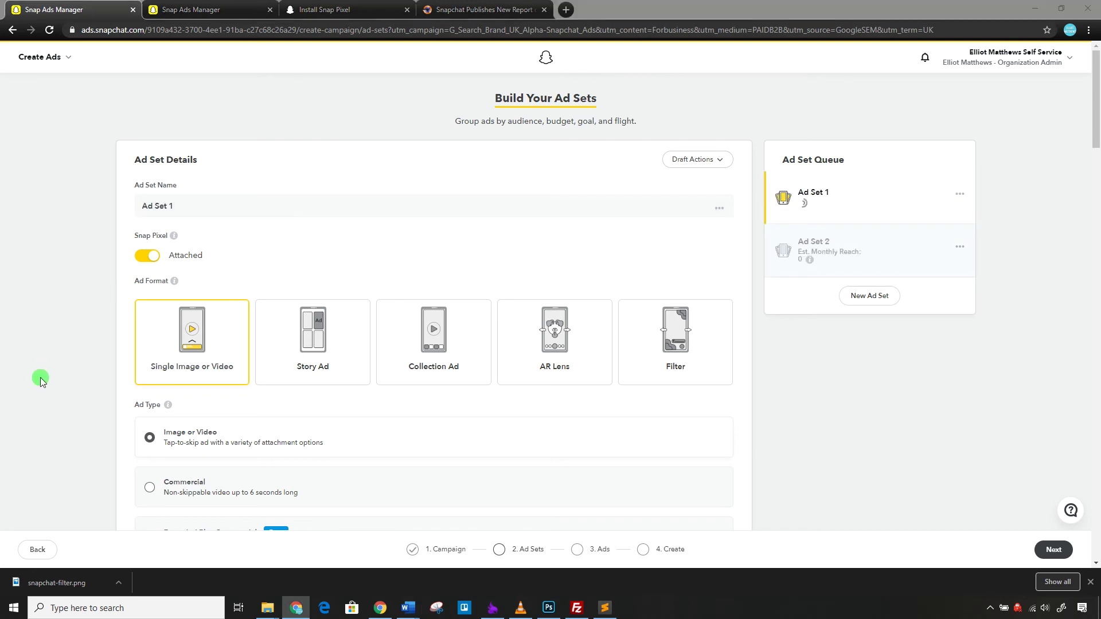
# Remove the custom audience Trippy Visions customer data from Ad Set 1.
pyautogui.scroll(-10, 53, 373)
pyautogui.scroll(-14, 59, 372)
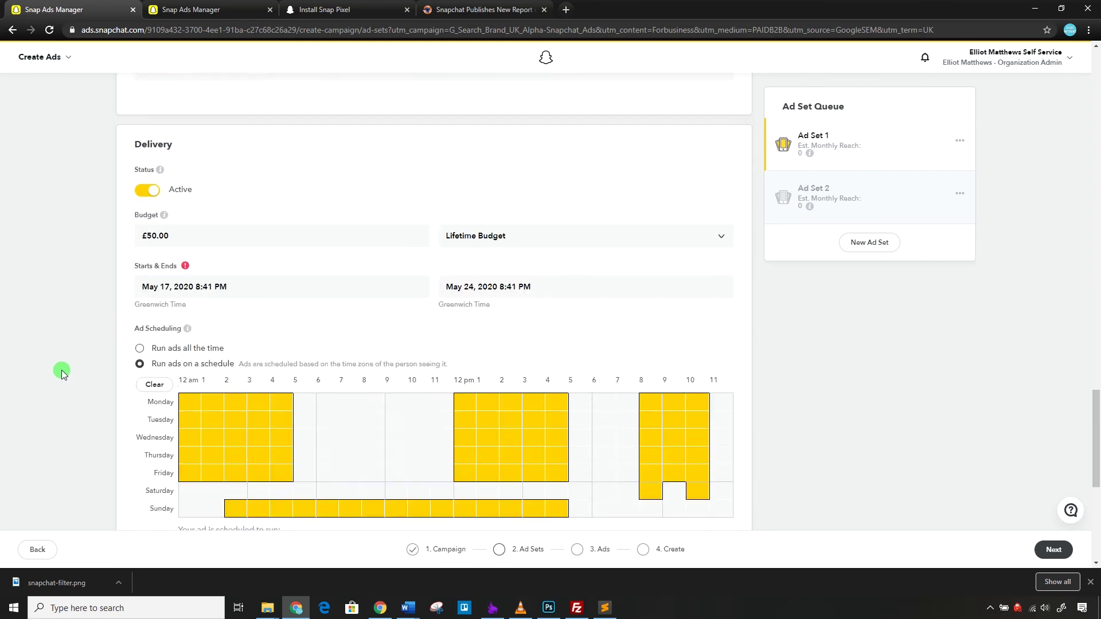
pyautogui.scroll(9, 65, 371)
pyautogui.scroll(15, 69, 373)
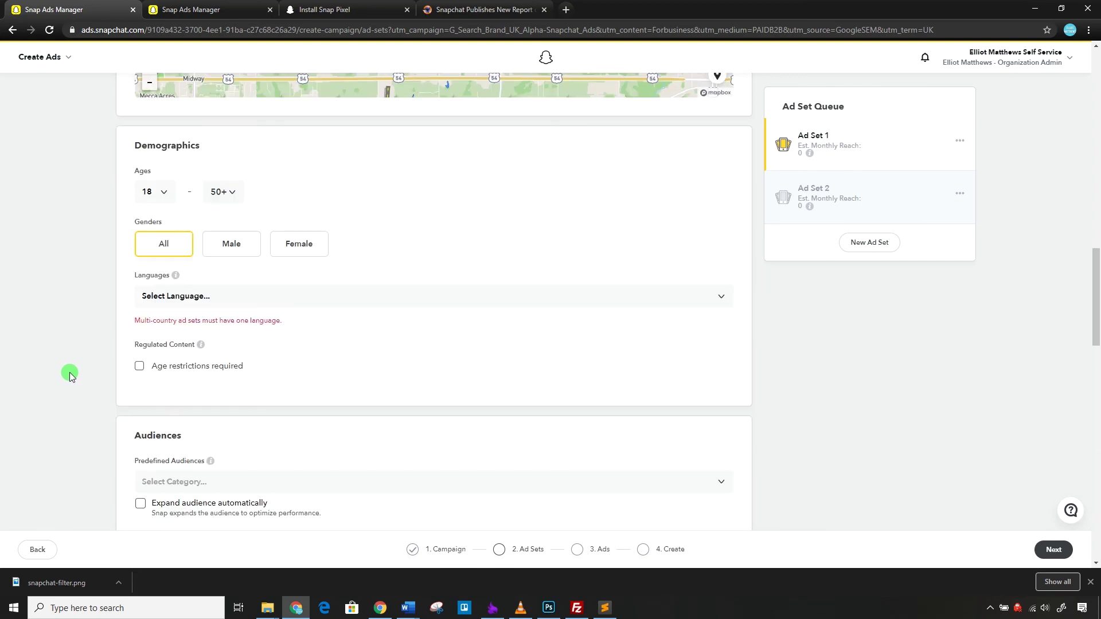
pyautogui.scroll(3, 70, 376)
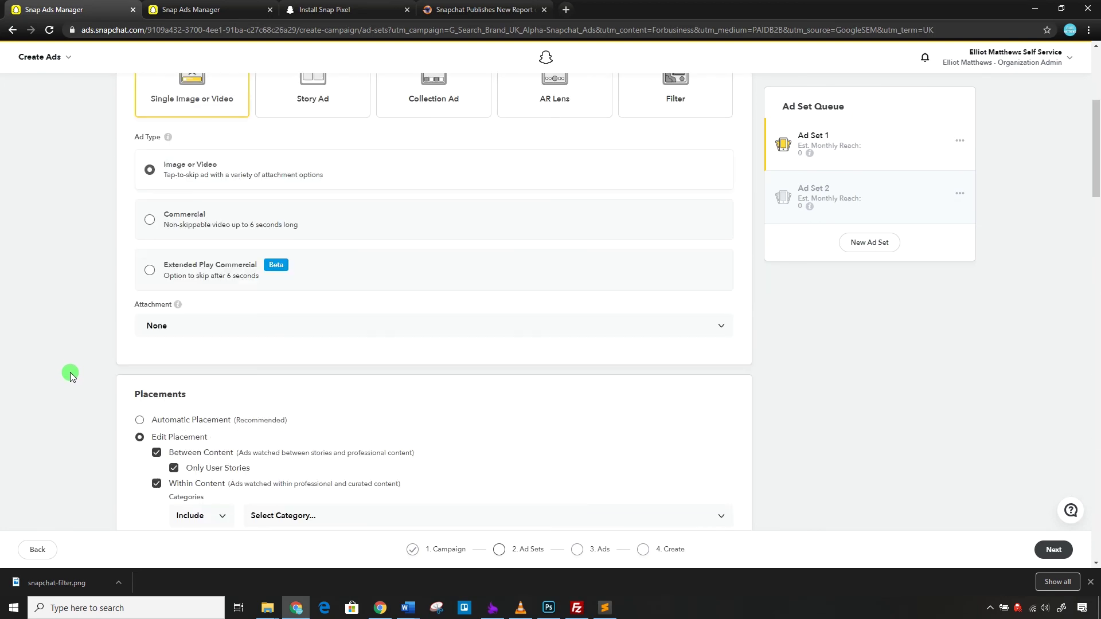
pyautogui.scroll(-18, 70, 376)
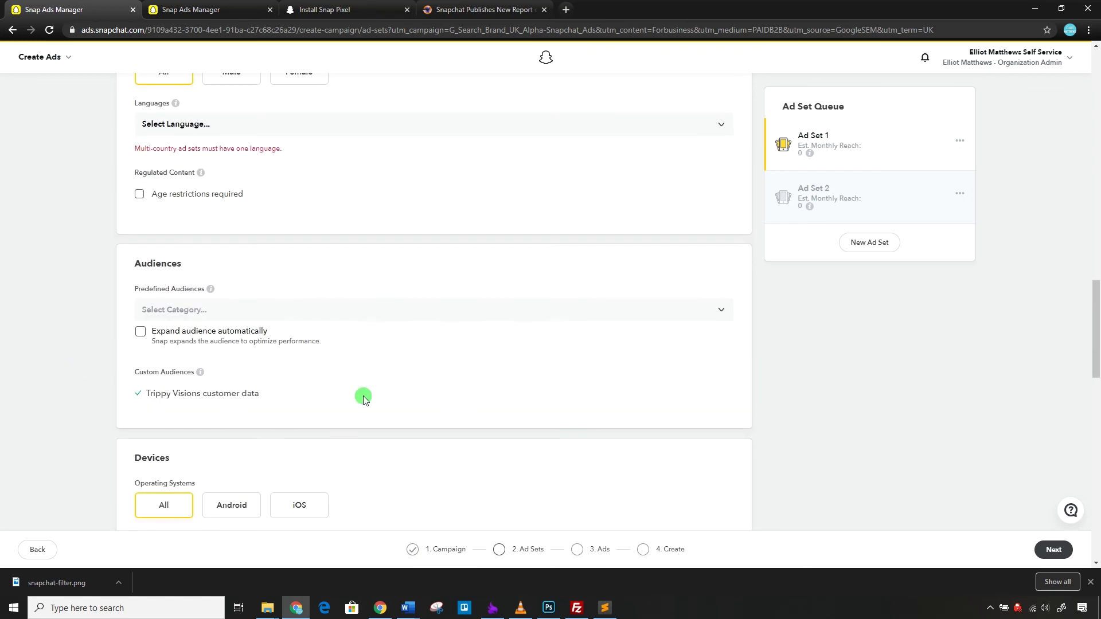
pyautogui.click(269, 394)
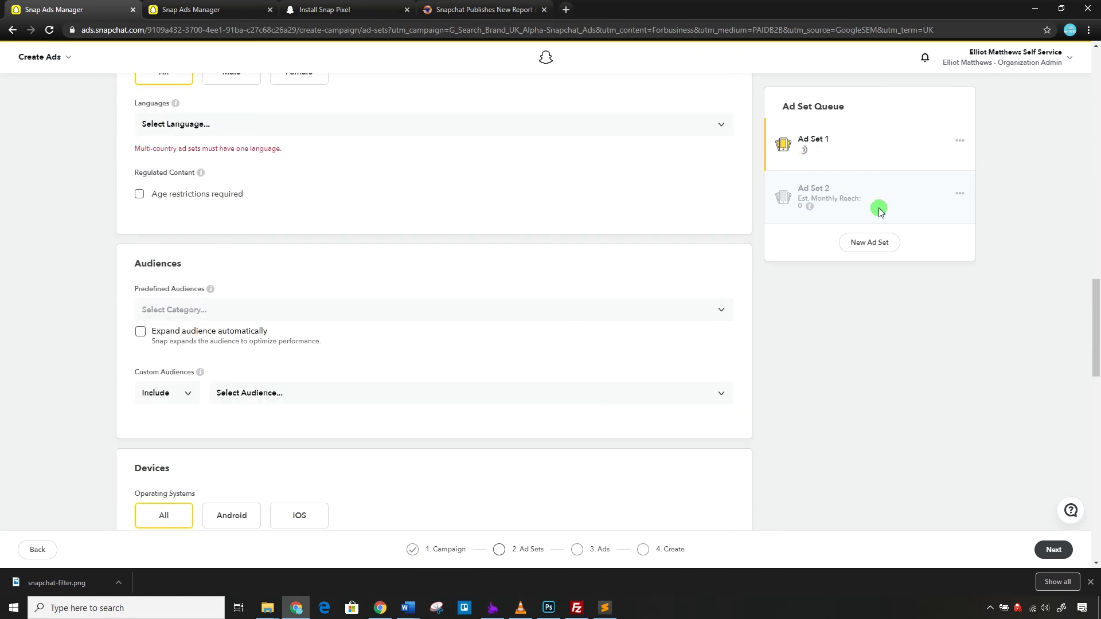
# Set the United States point radius of Ad Set 1 to 100 km and open Ad Set 2.
pyautogui.scroll(10, 481, 405)
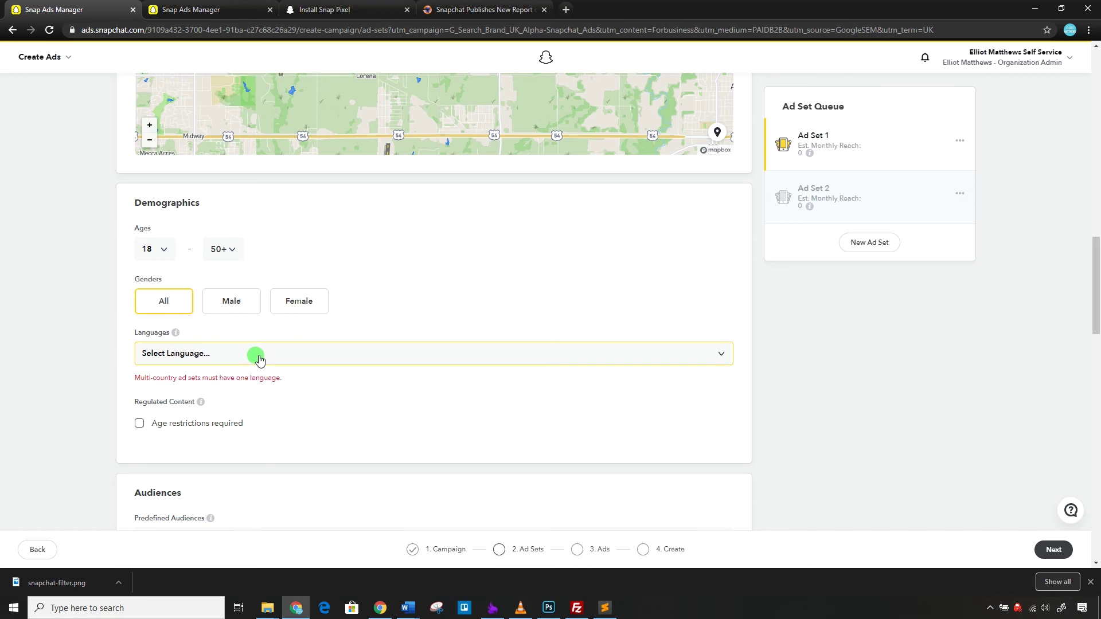
pyautogui.moveTo(346, 297); pyautogui.dragTo(323, 299)
pyautogui.write('100')
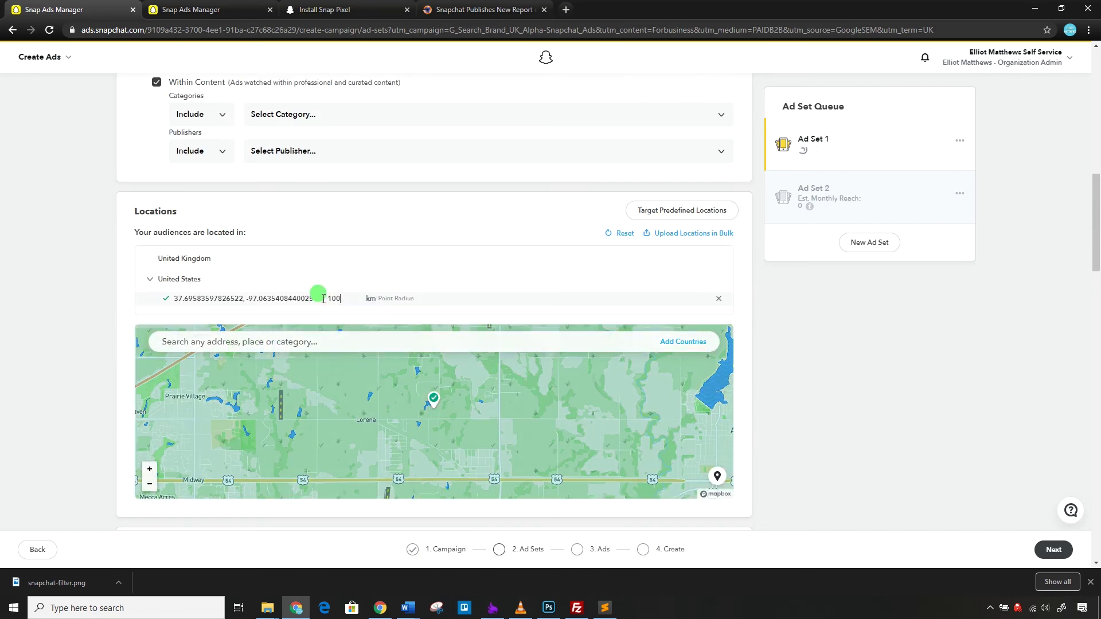
pyautogui.click(852, 179)
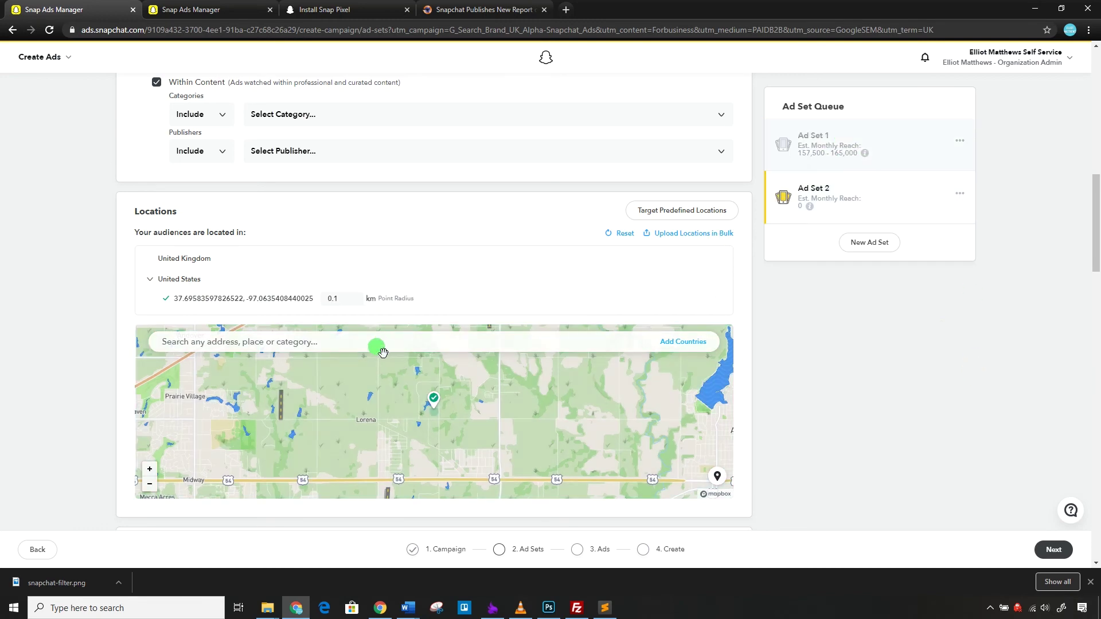
# Set the United States point radius of Ad Set 2 to 100 km and limit its gender targeting to Male.
pyautogui.doubleClick(308, 298)
pyautogui.write('100')
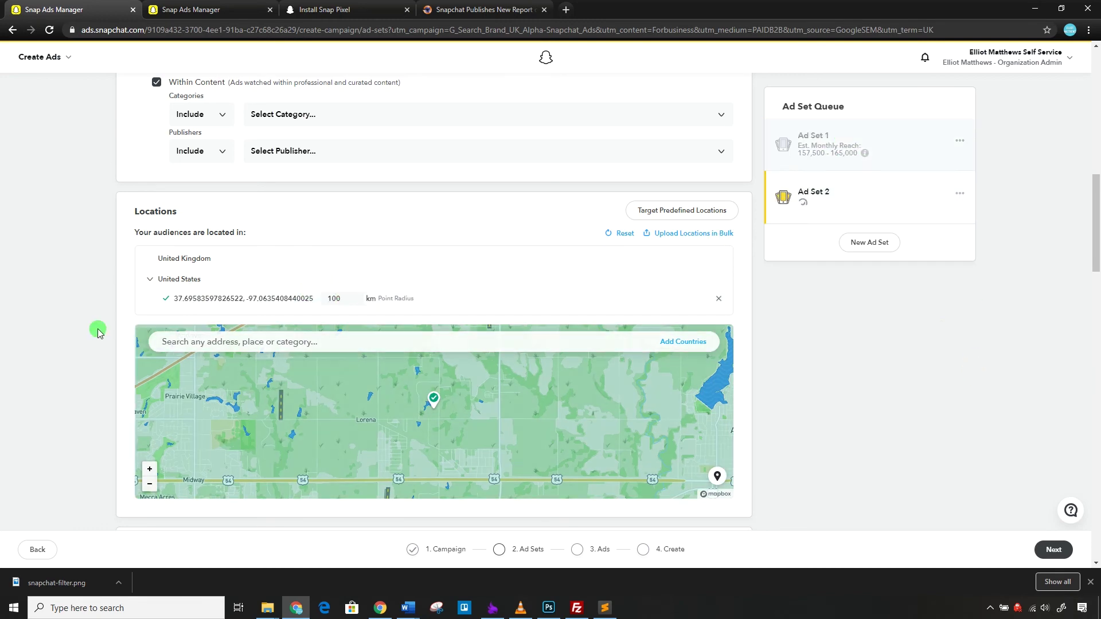
pyautogui.scroll(-5, 82, 341)
pyautogui.scroll(-5, 82, 340)
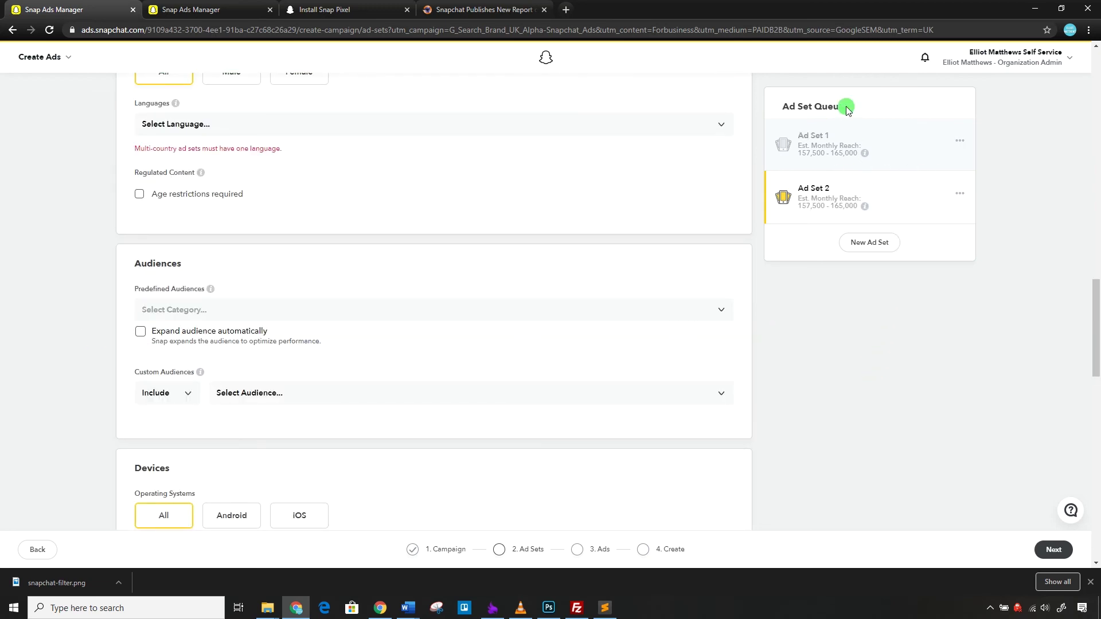
pyautogui.scroll(5, 634, 349)
pyautogui.scroll(-5, 390, 411)
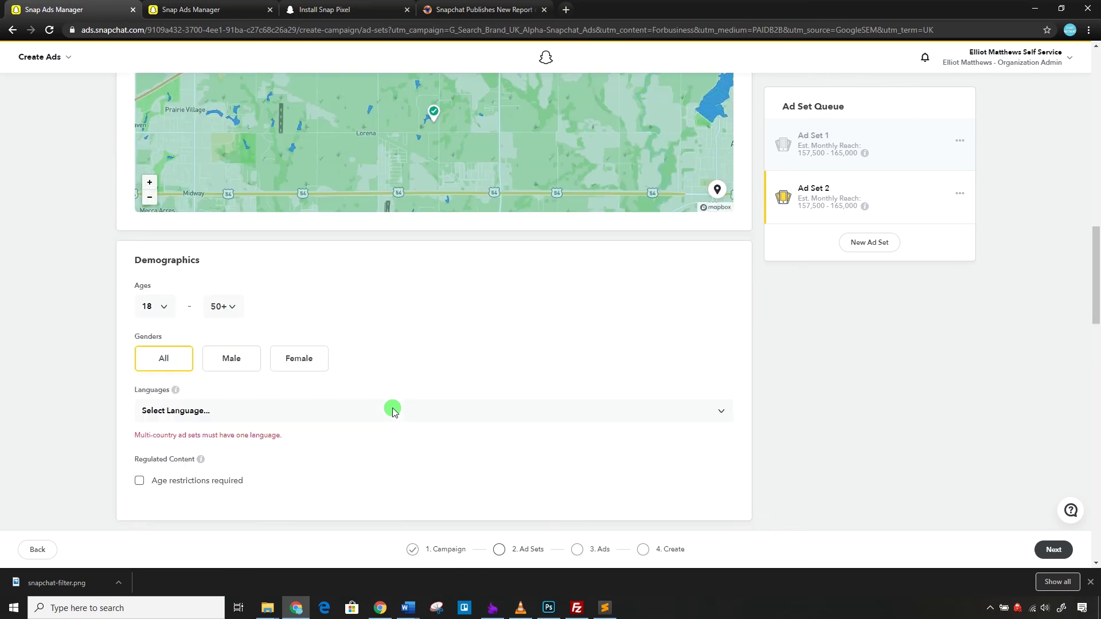
pyautogui.scroll(10, 372, 386)
pyautogui.scroll(15, 320, 309)
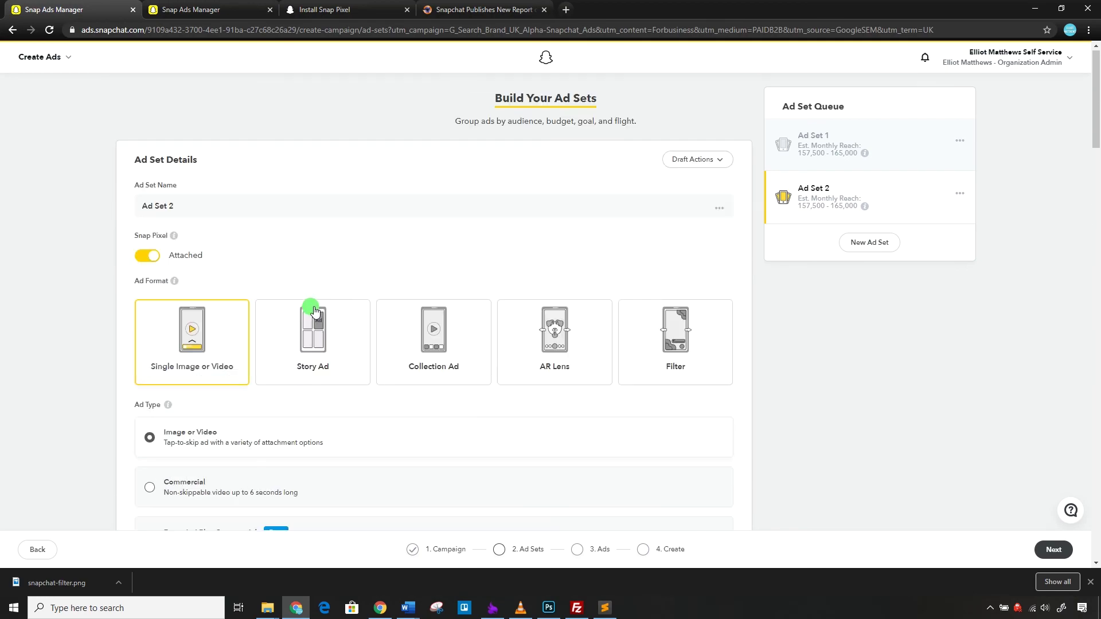
pyautogui.scroll(-20, 307, 310)
pyautogui.click(244, 284)
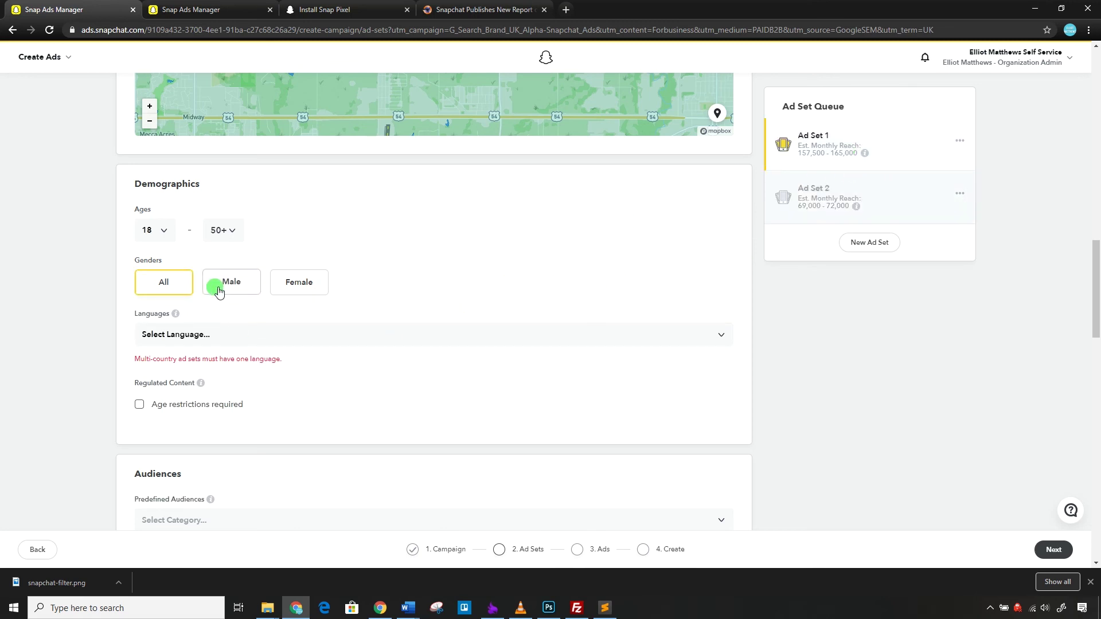
# Target the Female gender in Ad Set 1 and set its language to English.
pyautogui.click(301, 281)
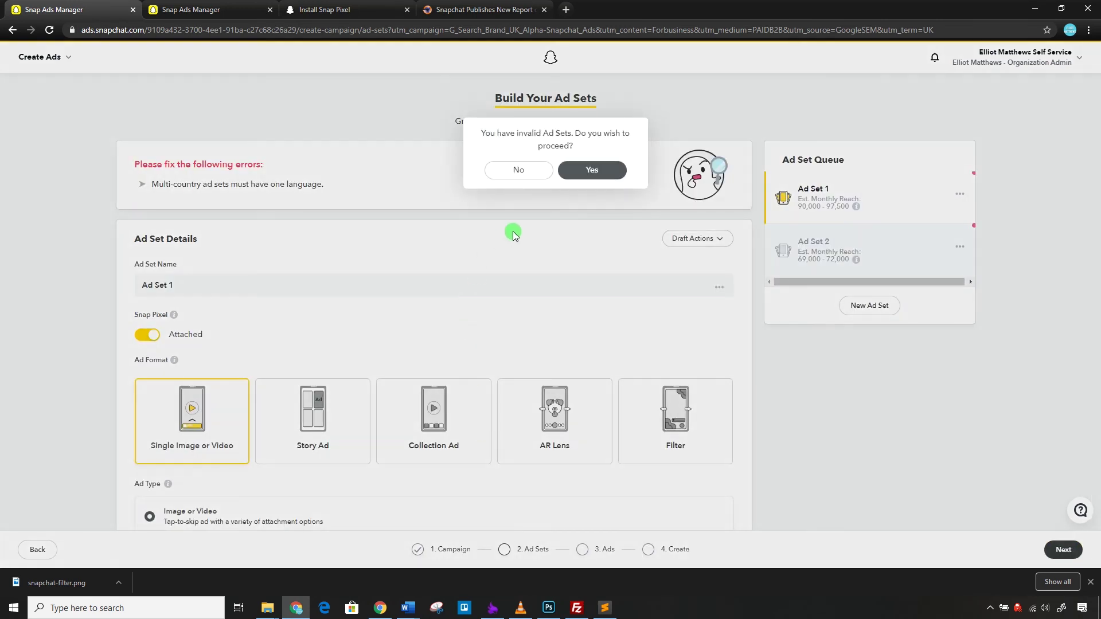
pyautogui.click(517, 170)
pyautogui.scroll(-10, 78, 343)
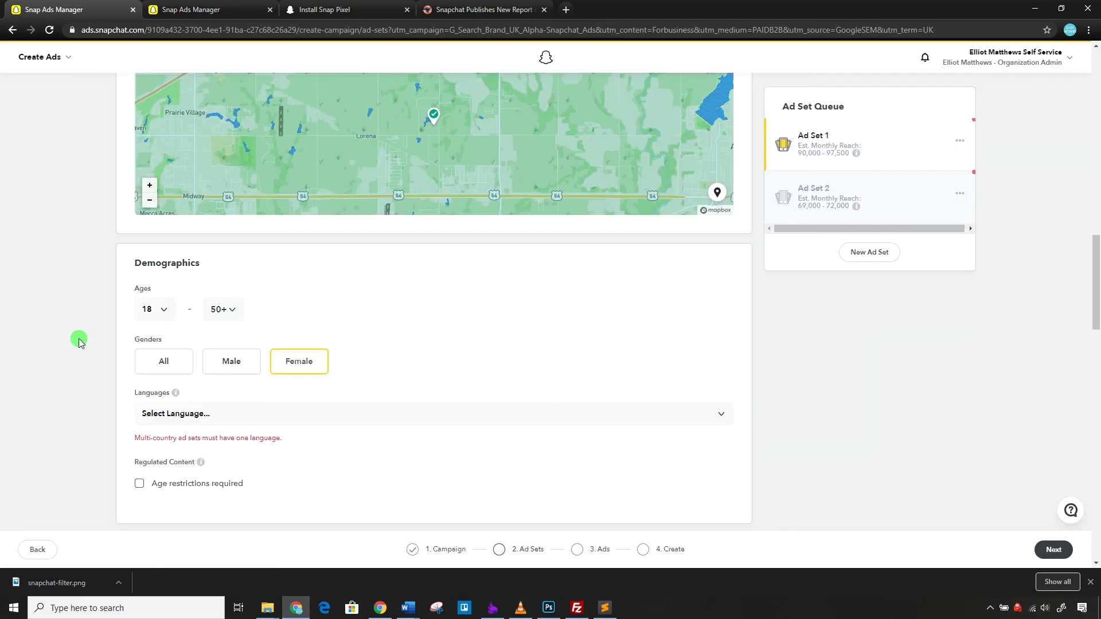
pyautogui.click(193, 313)
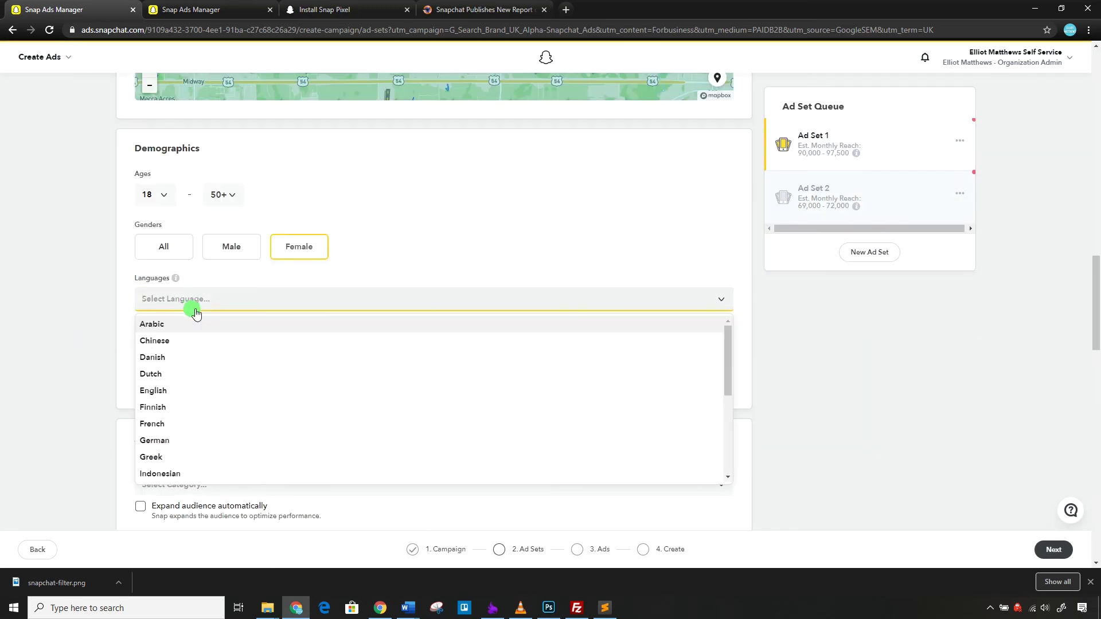
pyautogui.click(167, 391)
# Open Ad Set 2, set its language to English, and continue to the ad building stage.
pyautogui.click(853, 174)
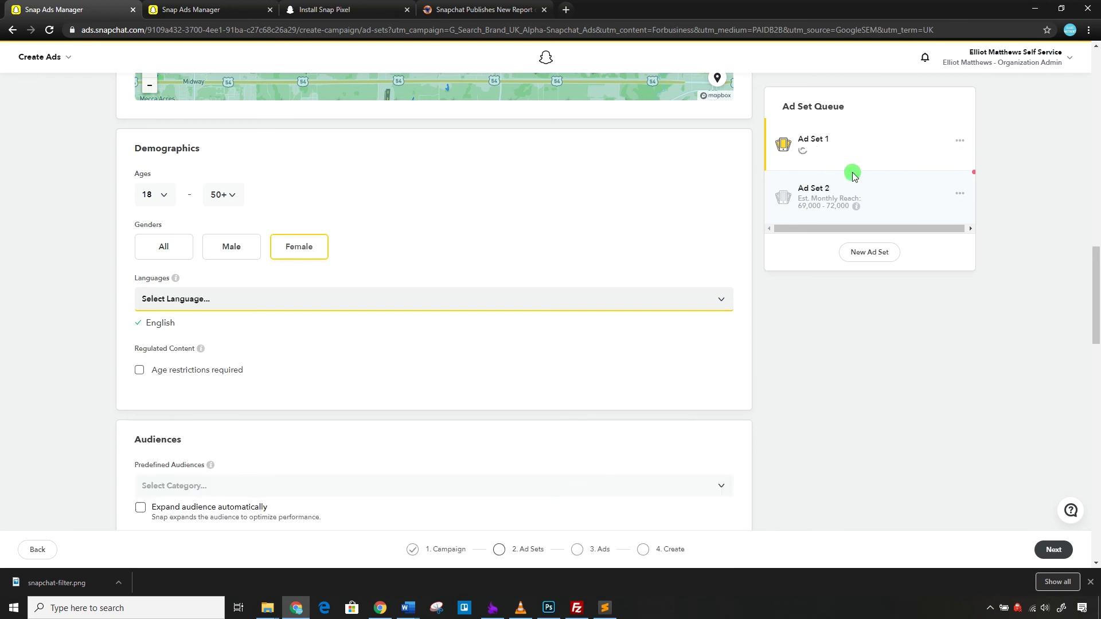
pyautogui.click(172, 299)
pyautogui.write('Eng')
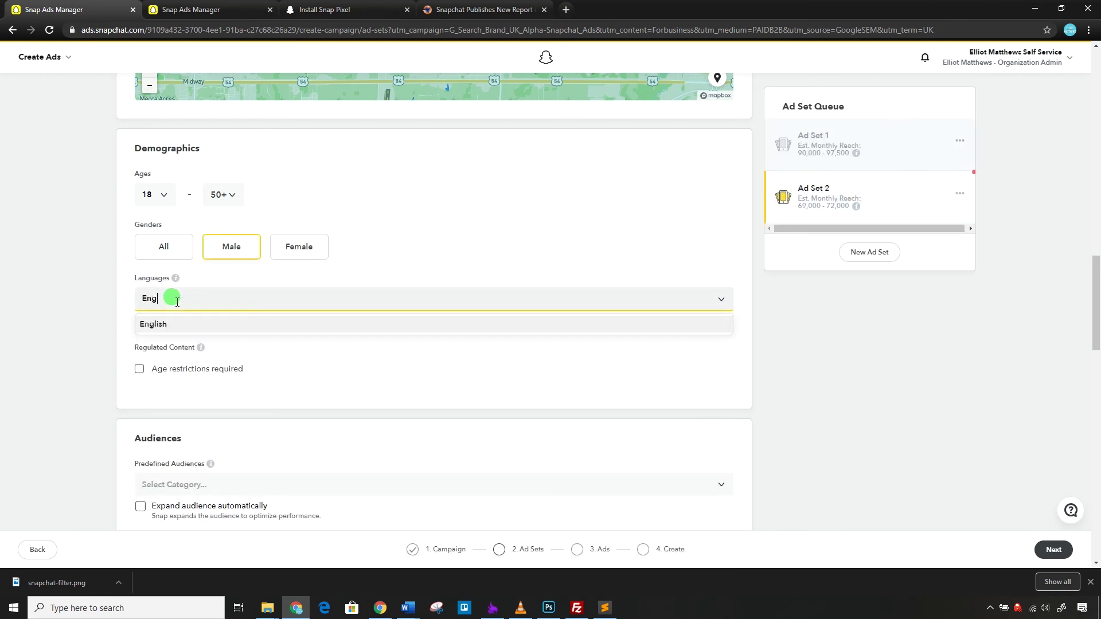
pyautogui.click(480, 324)
pyautogui.click(1063, 551)
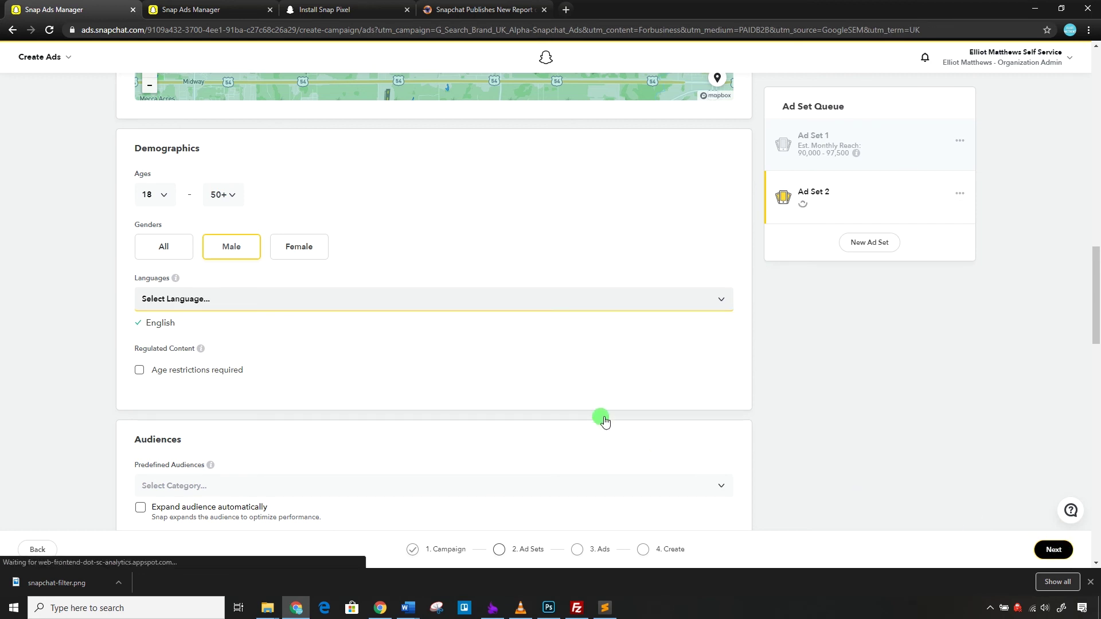
# Choose the existing image brighton snap no swipe.jpg as the ad's Topsnap media.
pyautogui.click(191, 255)
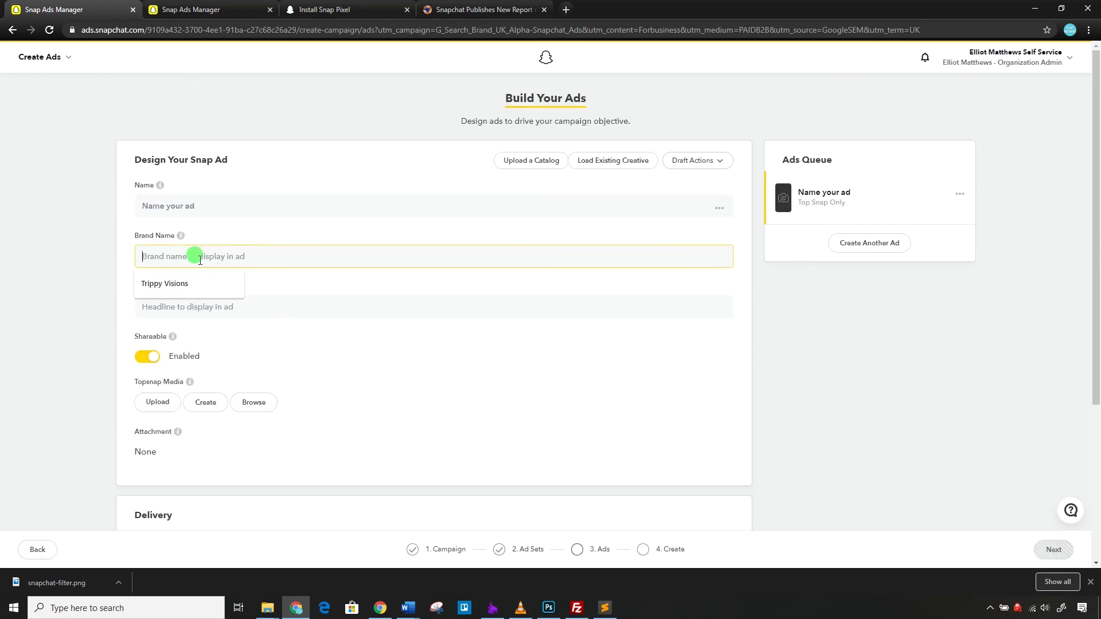
pyautogui.click(244, 404)
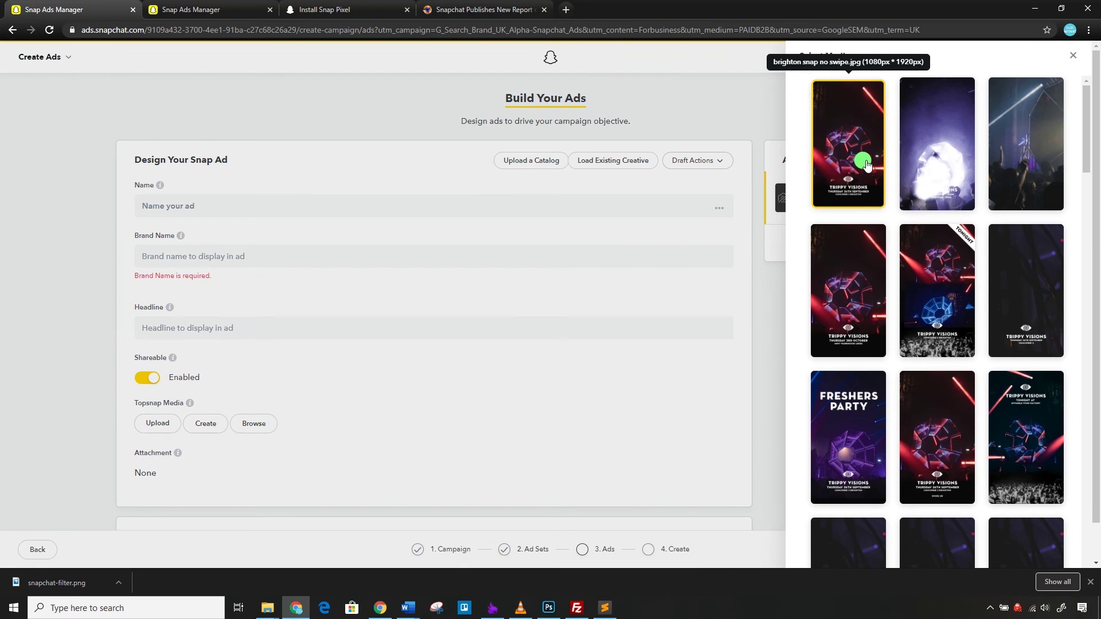
pyautogui.click(848, 160)
# Fill in the ad details with brand name Trippy Visions, headline Tonight at Gorilla and ad name TV Tonight.
pyautogui.click(217, 262)
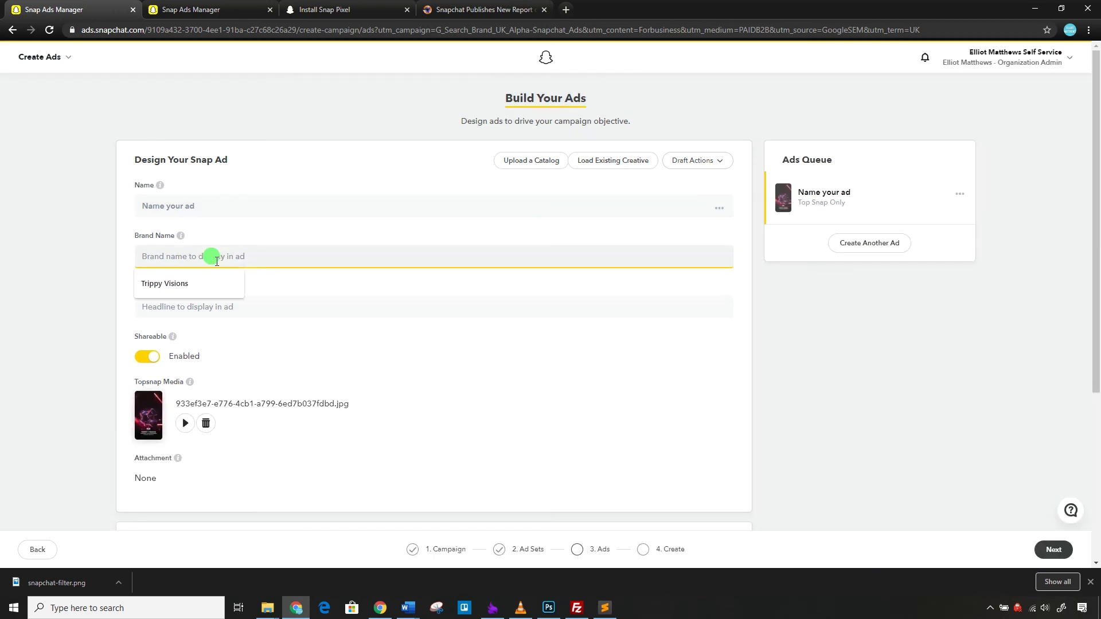
pyautogui.click(172, 283)
pyautogui.click(189, 306)
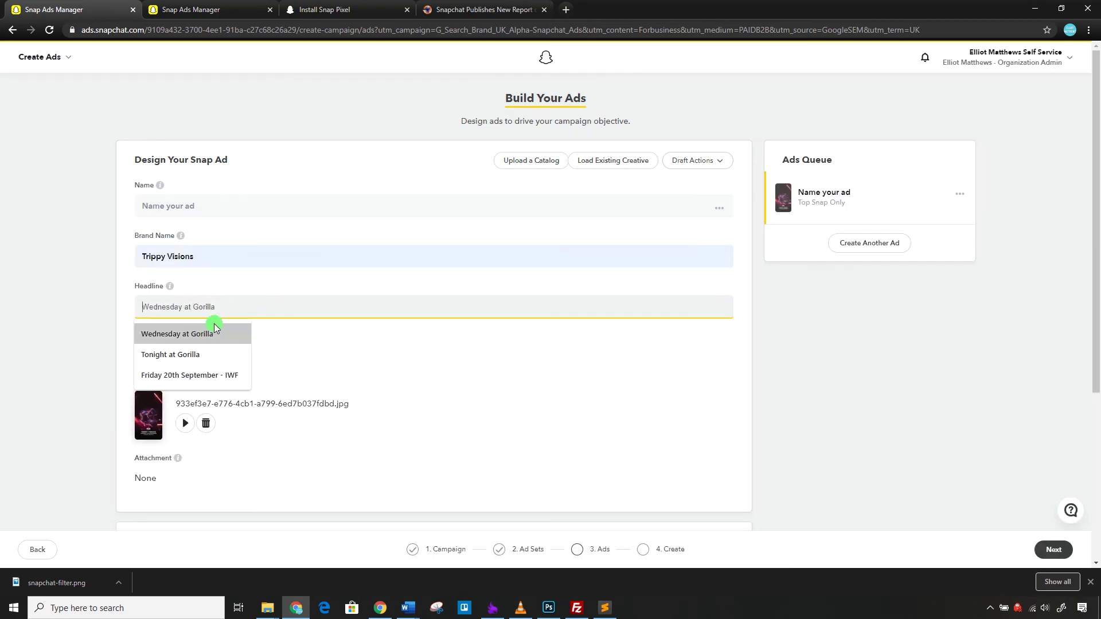
pyautogui.click(195, 354)
pyautogui.click(153, 199)
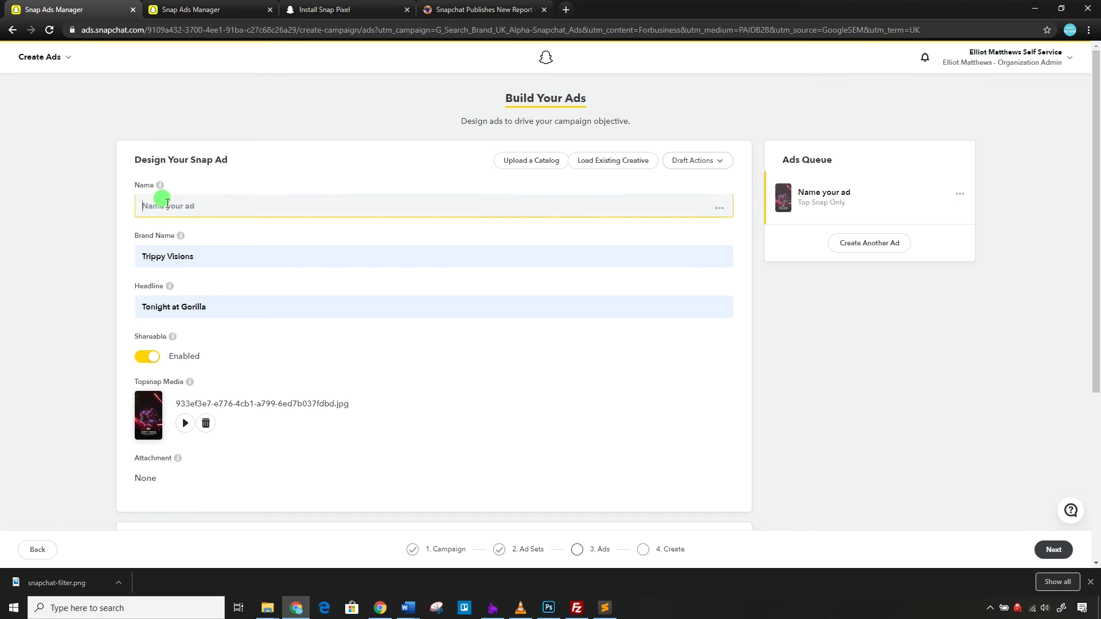
pyautogui.write('TV Tonight')
pyautogui.click(106, 213)
# Remove Ad Set 1 from the delivery of TV Tonight and duplicate the ad.
pyautogui.scroll(-5, 105, 211)
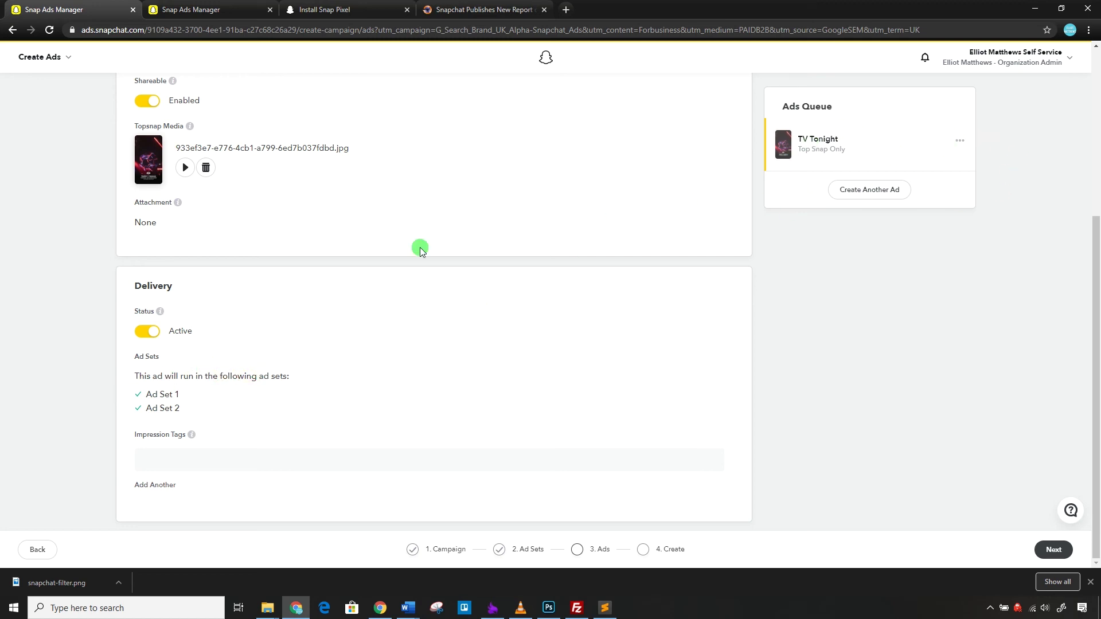
pyautogui.click(193, 400)
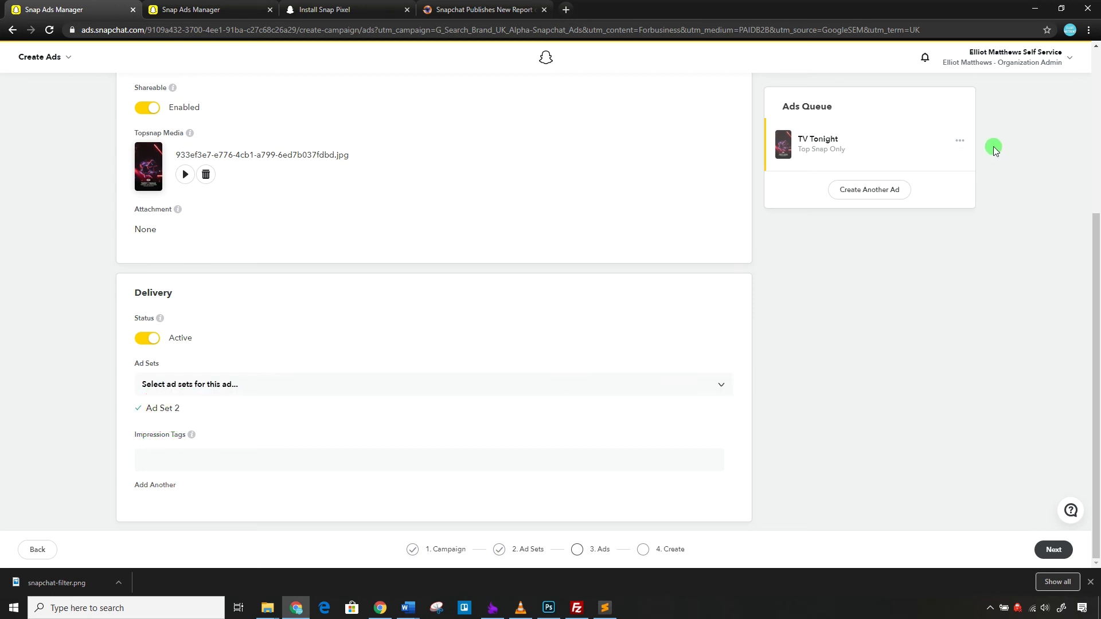
pyautogui.click(960, 147)
pyautogui.click(911, 163)
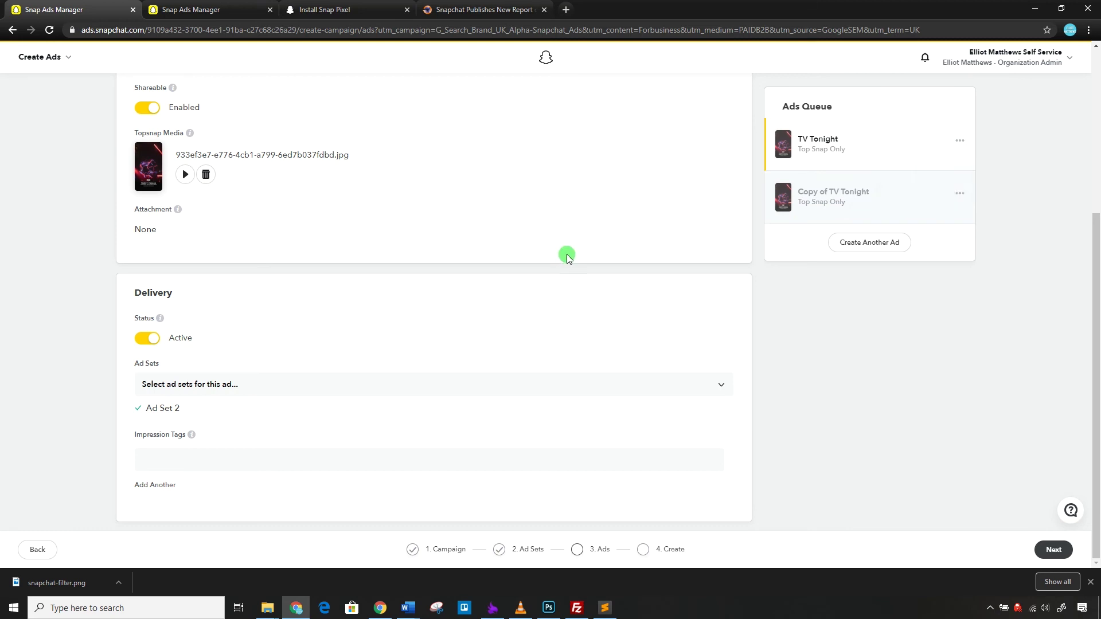
# Open the duplicated ad and remove Ad Set 2 so it runs only in Ad Set 1.
pyautogui.click(853, 196)
pyautogui.moveTo(184, 406)
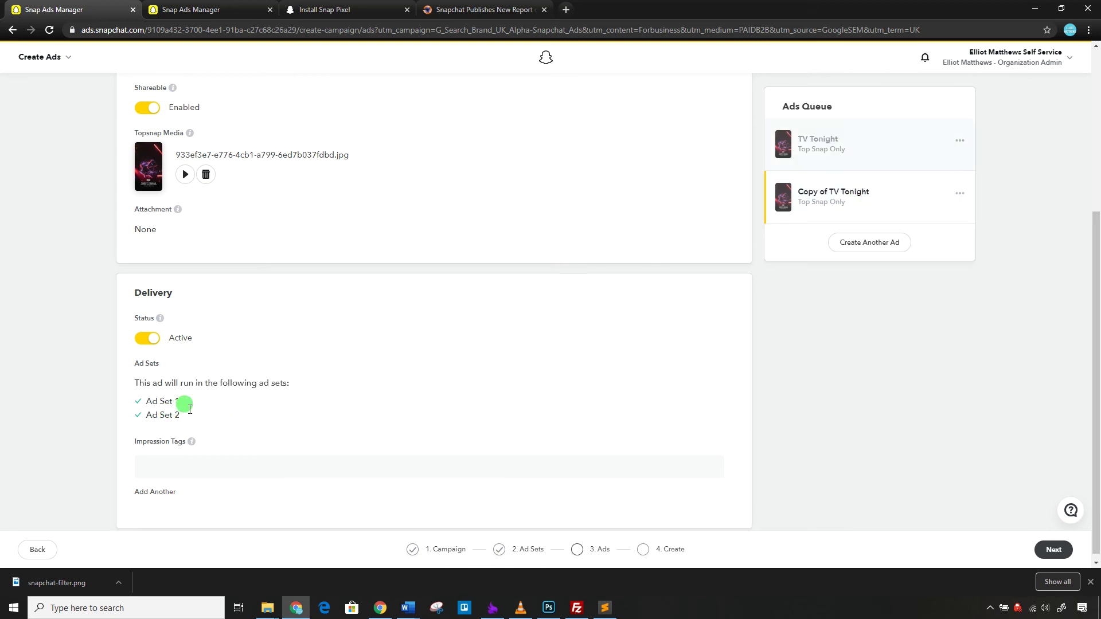
pyautogui.click(184, 415)
pyautogui.click(247, 383)
pyautogui.click(112, 374)
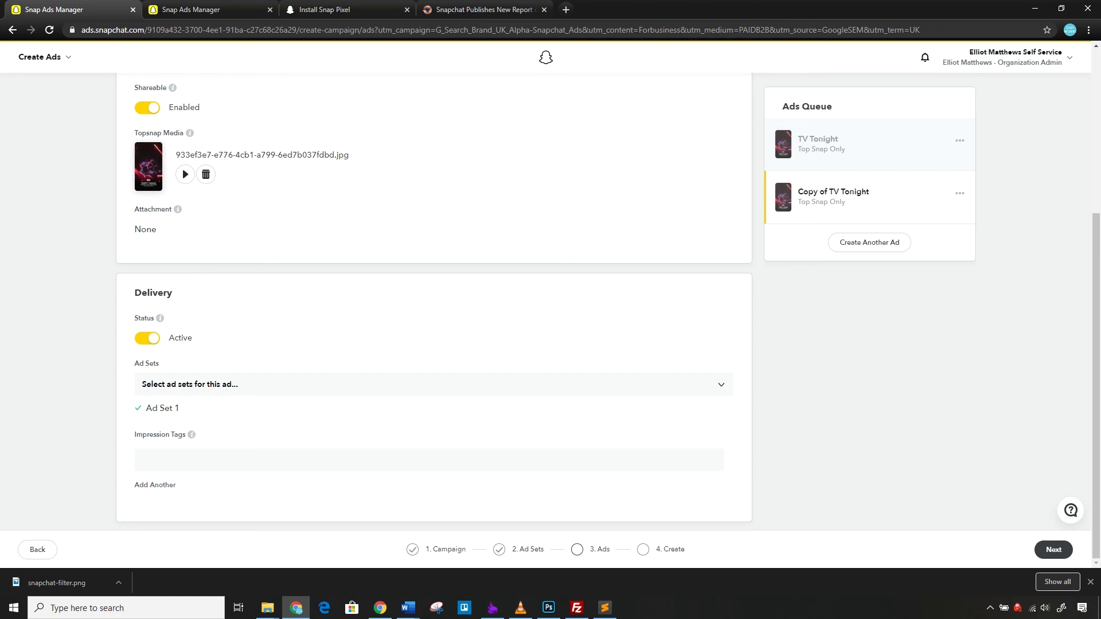
# Check the duplicated ad's details, then proceed to Review & Publish and look over the campaign and Ad Set 1 summary.
pyautogui.scroll(5, 820, 450)
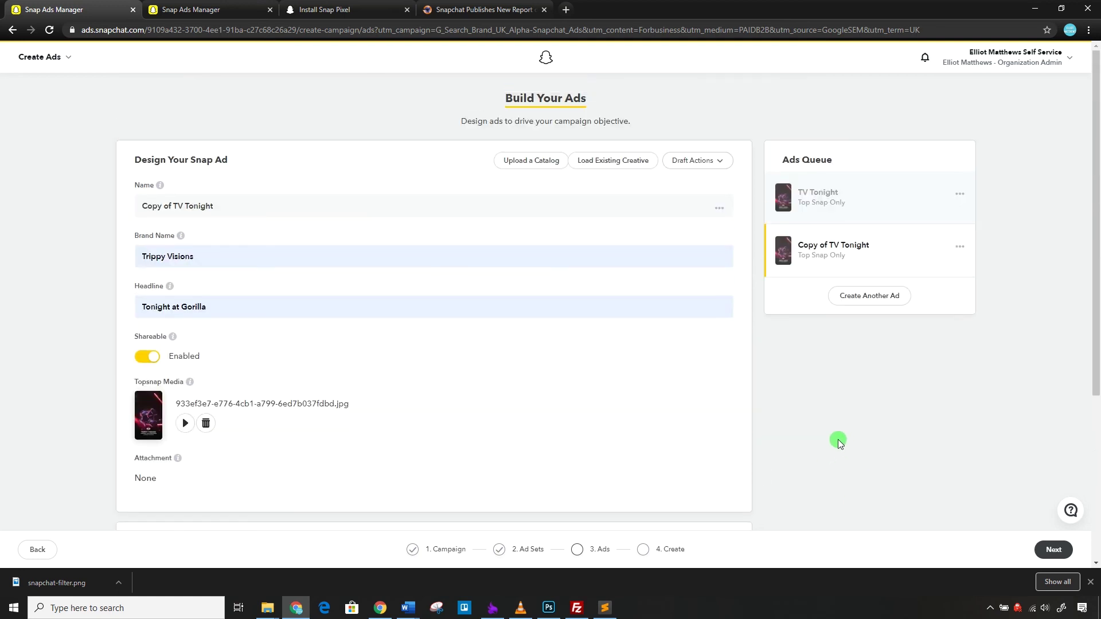
pyautogui.scroll(-5, 839, 413)
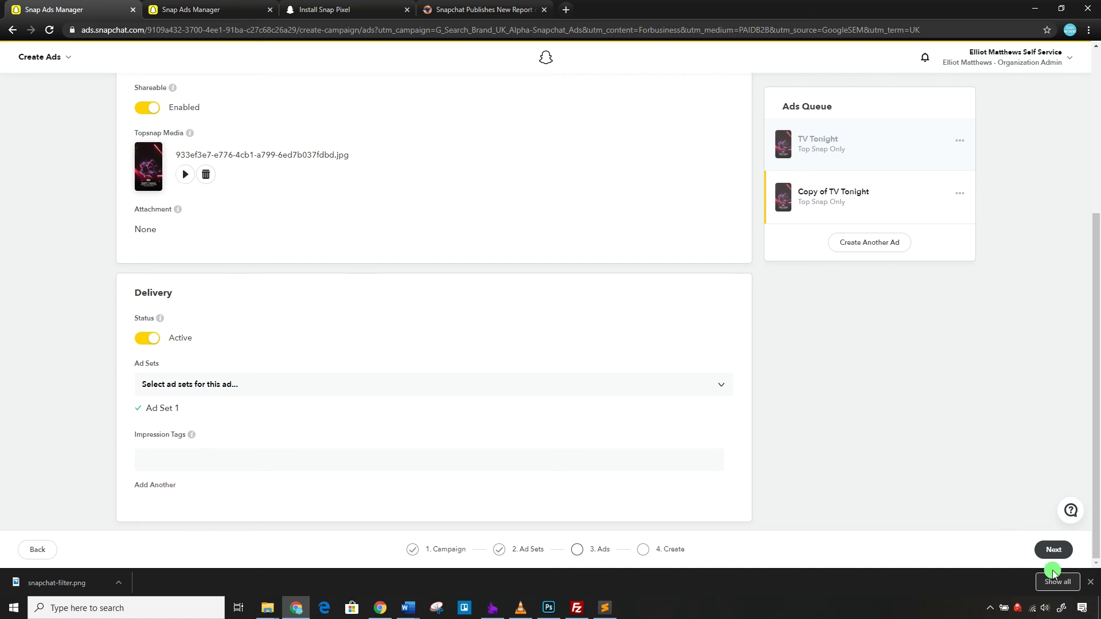
pyautogui.click(1053, 550)
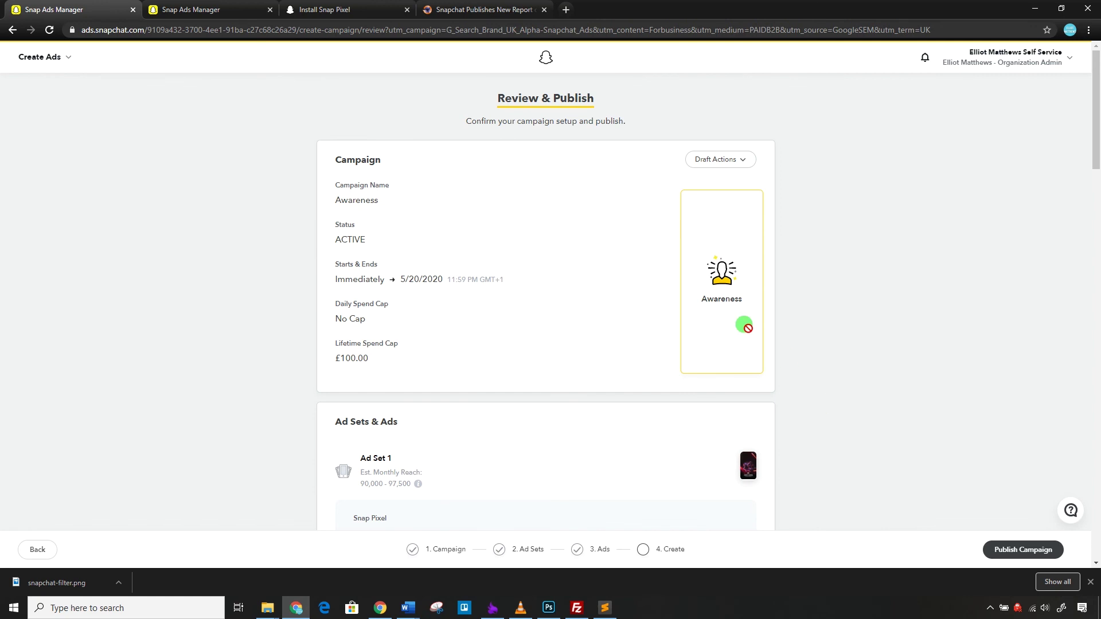
pyautogui.scroll(-1, 696, 319)
pyautogui.scroll(-5, 246, 205)
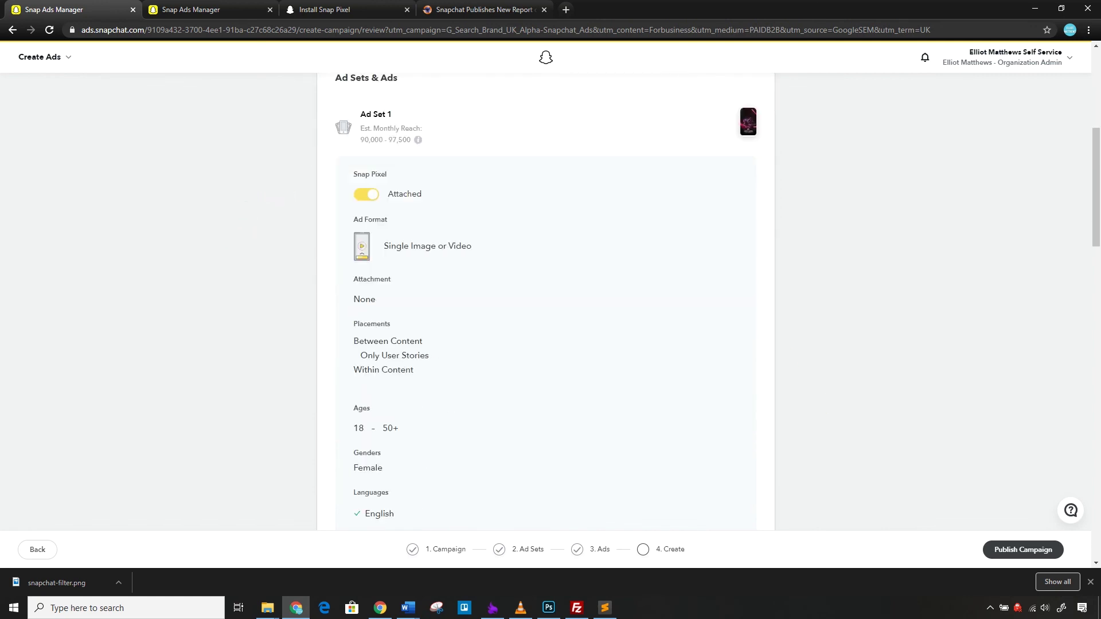
pyautogui.click(408, 608)
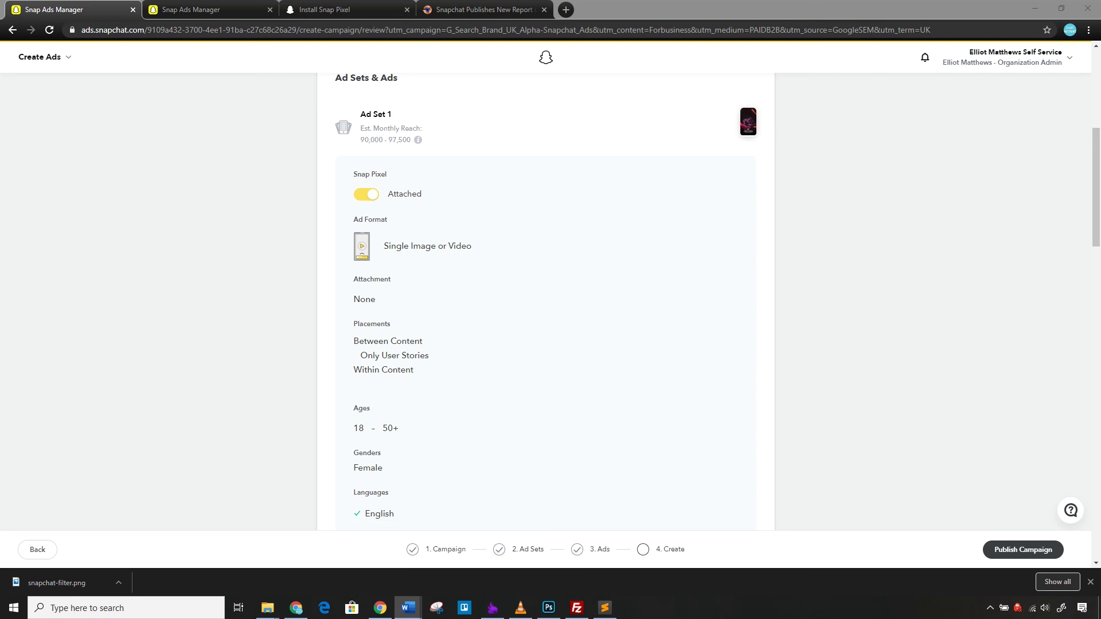
pyautogui.click(239, 95)
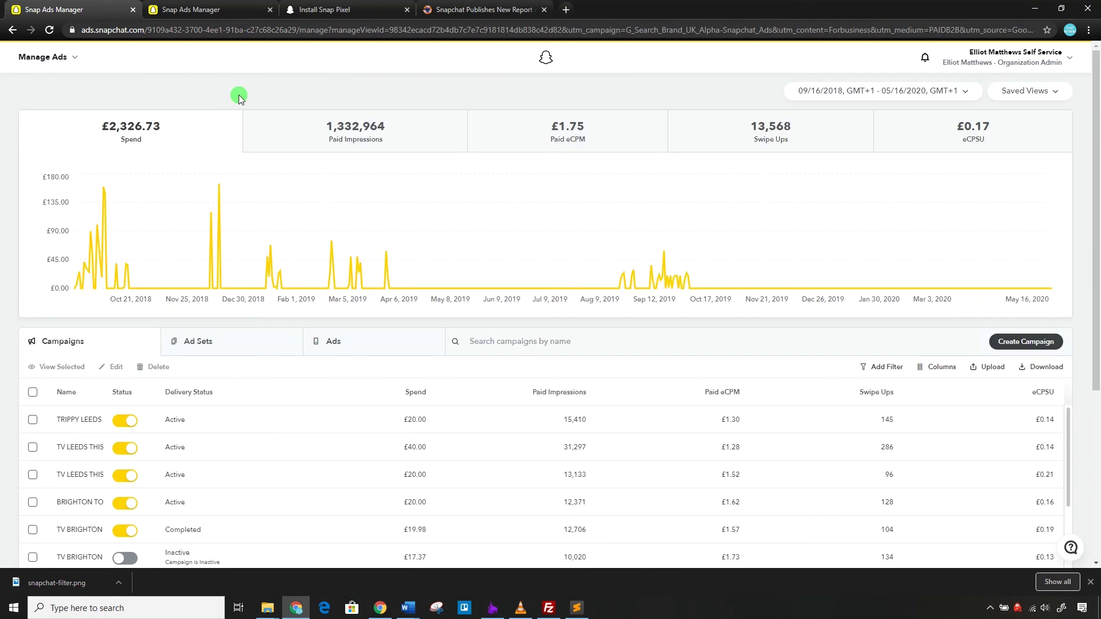
pyautogui.click(70, 57)
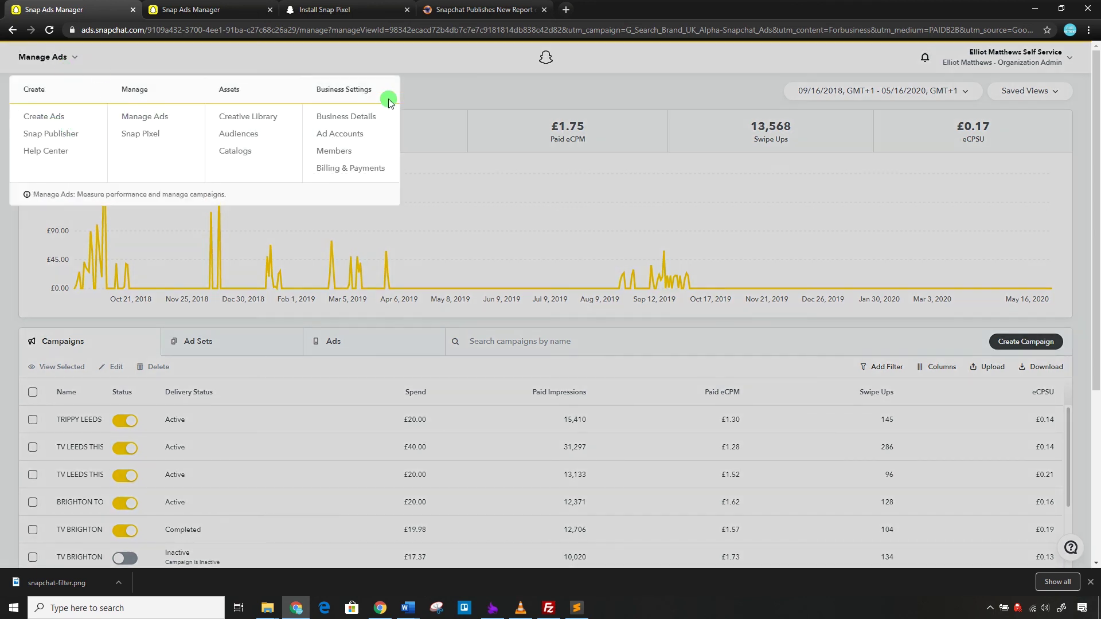
pyautogui.click(441, 96)
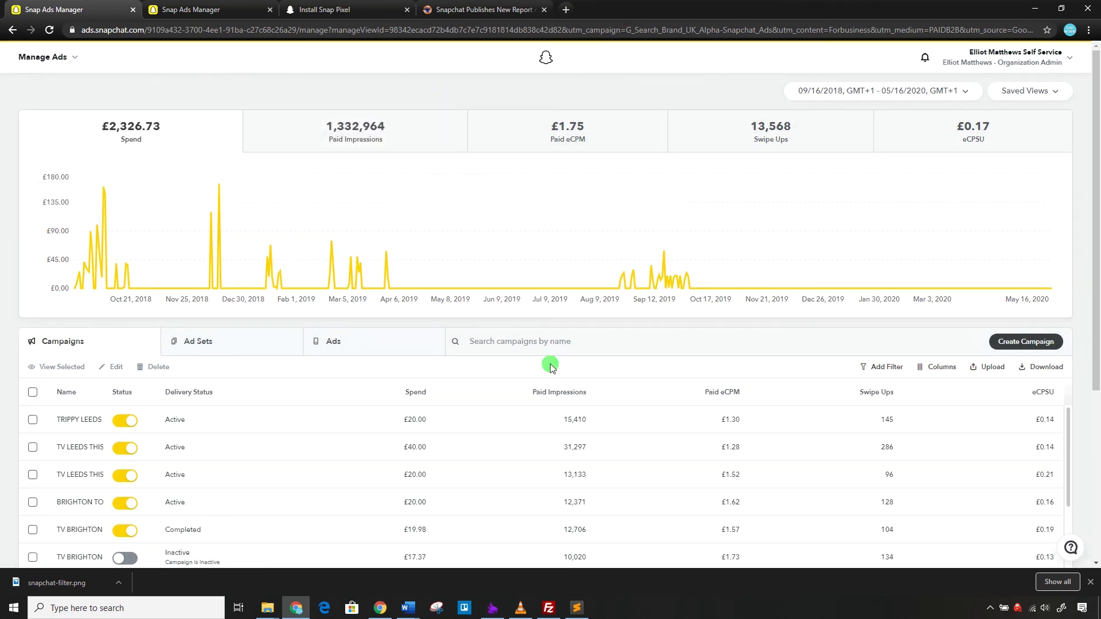
# Examine the campaign results table on the Manage Ads page, including the definitions of Paid eCPM, Swipe Ups and eCPSU.
pyautogui.scroll(-2, 567, 453)
pyautogui.scroll(2, 744, 511)
pyautogui.moveTo(698, 395)
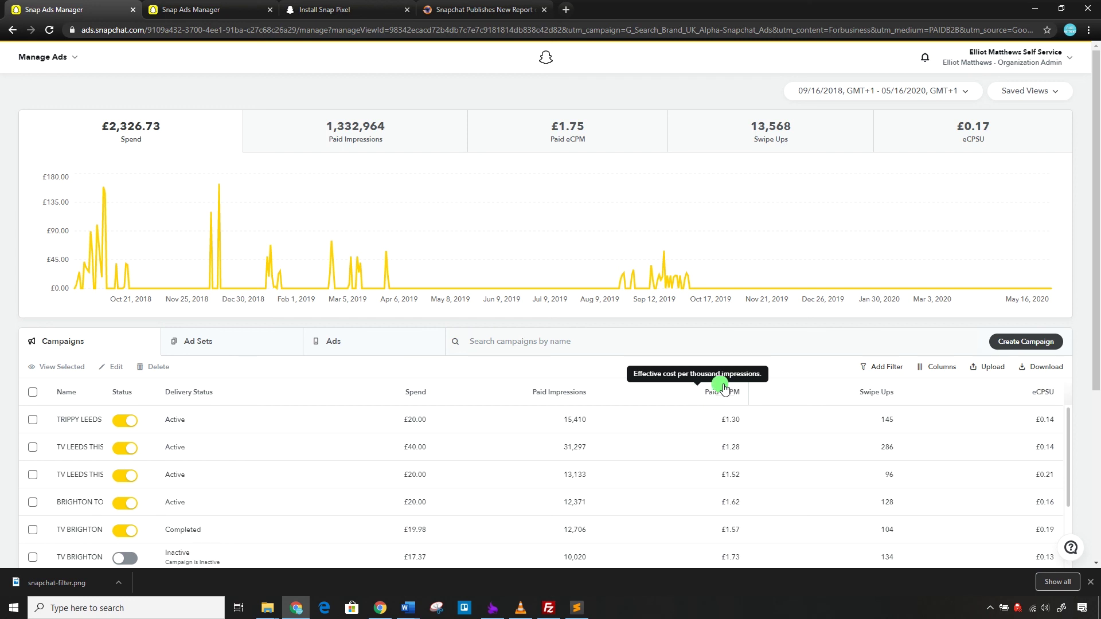
pyautogui.moveTo(851, 392)
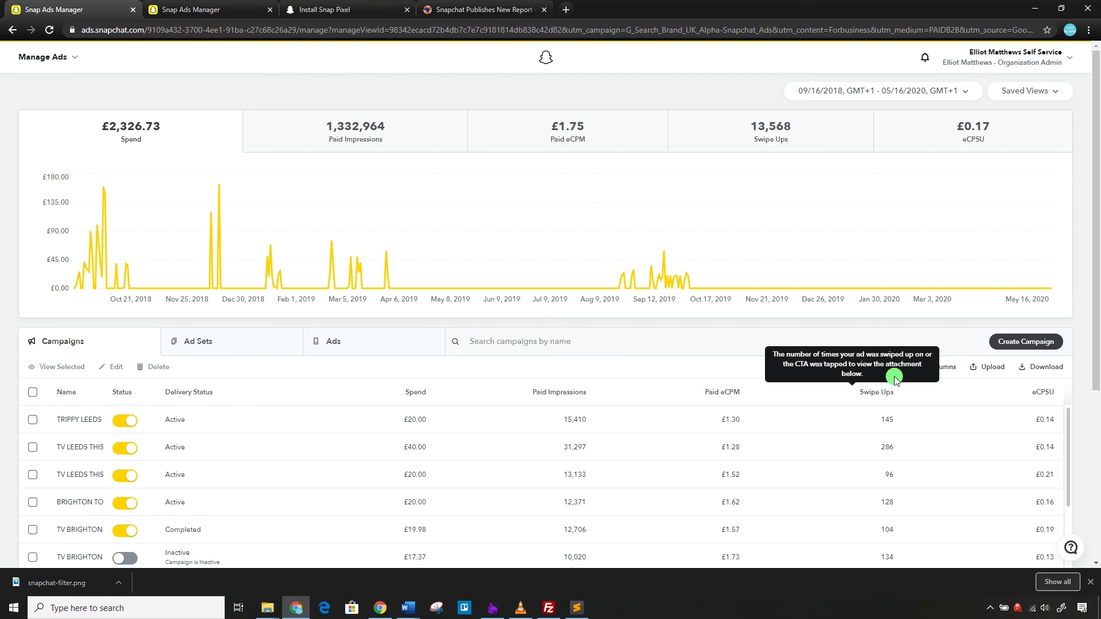
pyautogui.moveTo(1023, 395)
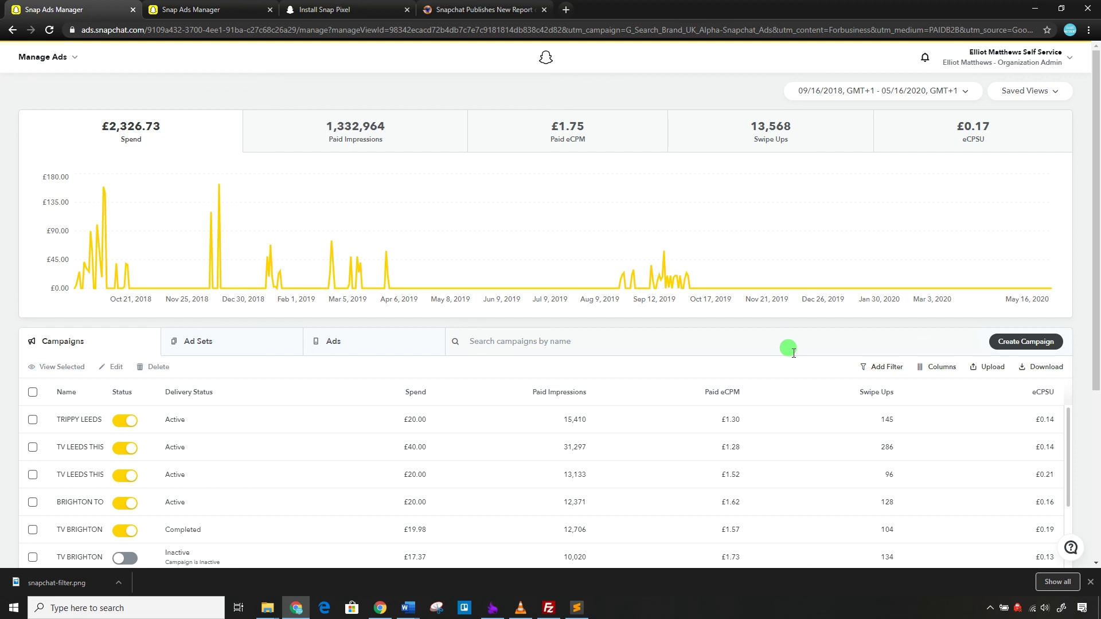
# Customize the campaign table's columns by adding Start, End, Paid Frequency and Paid Reach.
pyautogui.click(937, 372)
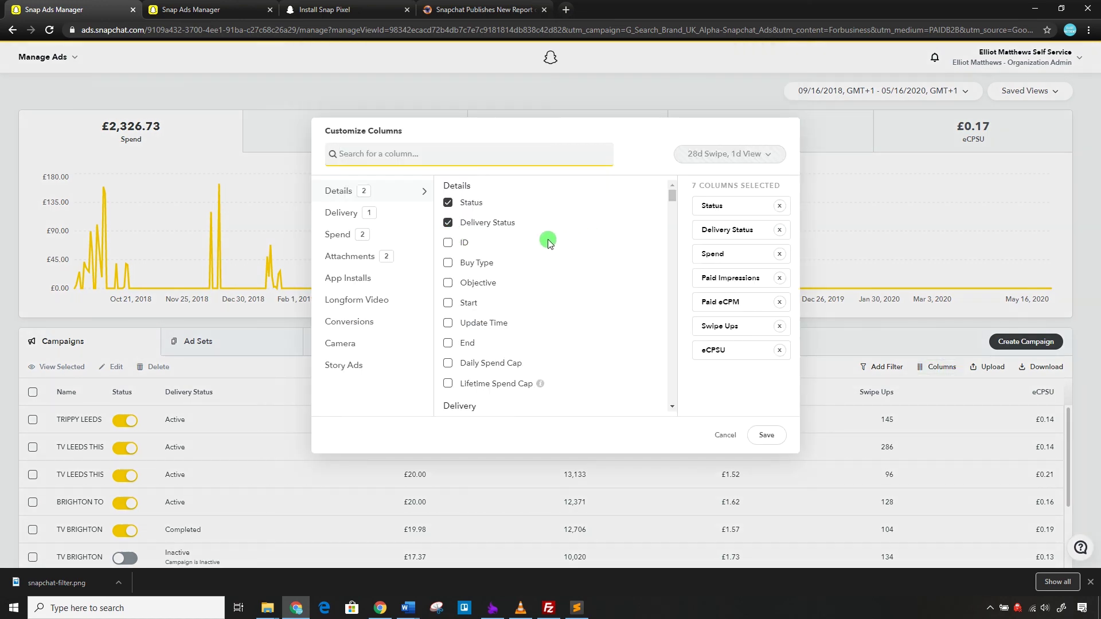
pyautogui.click(448, 303)
pyautogui.click(448, 343)
pyautogui.scroll(-4, 532, 290)
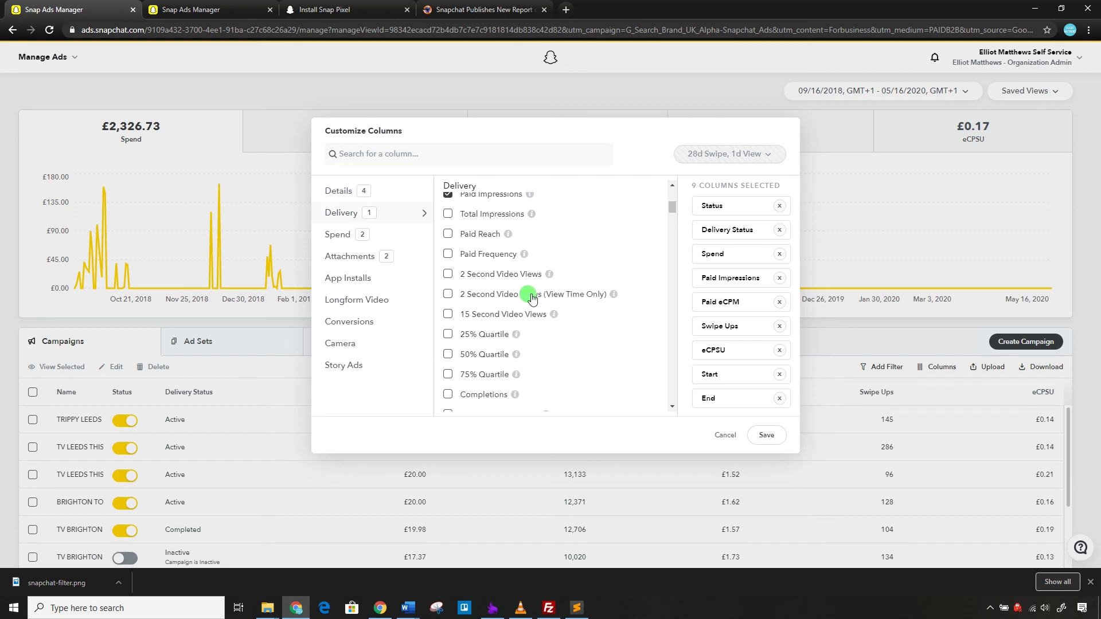
pyautogui.click(448, 256)
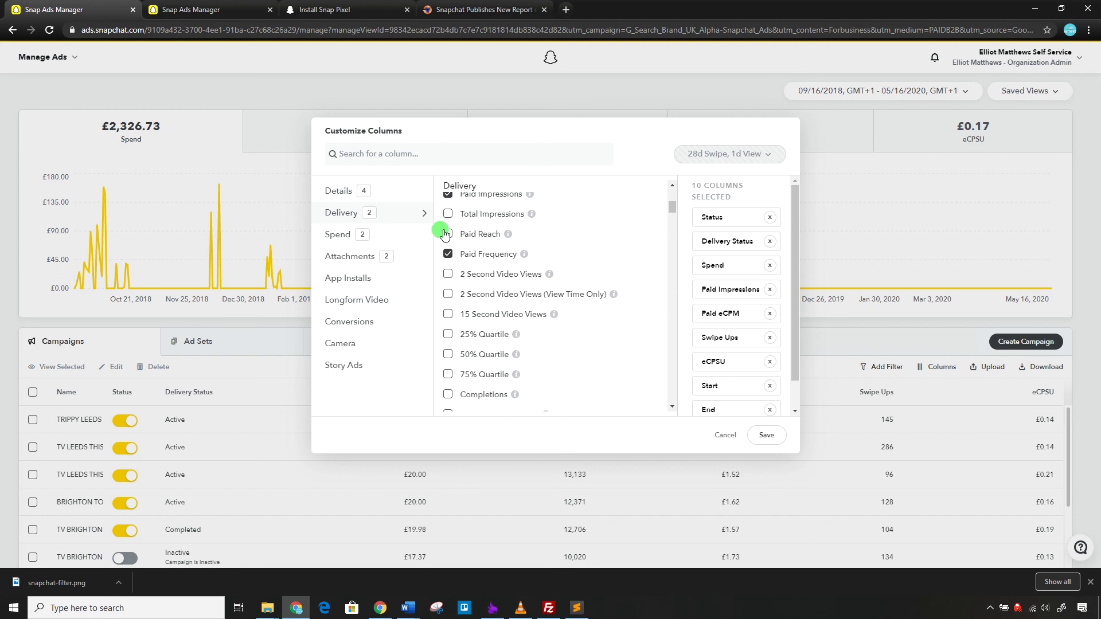
pyautogui.click(448, 234)
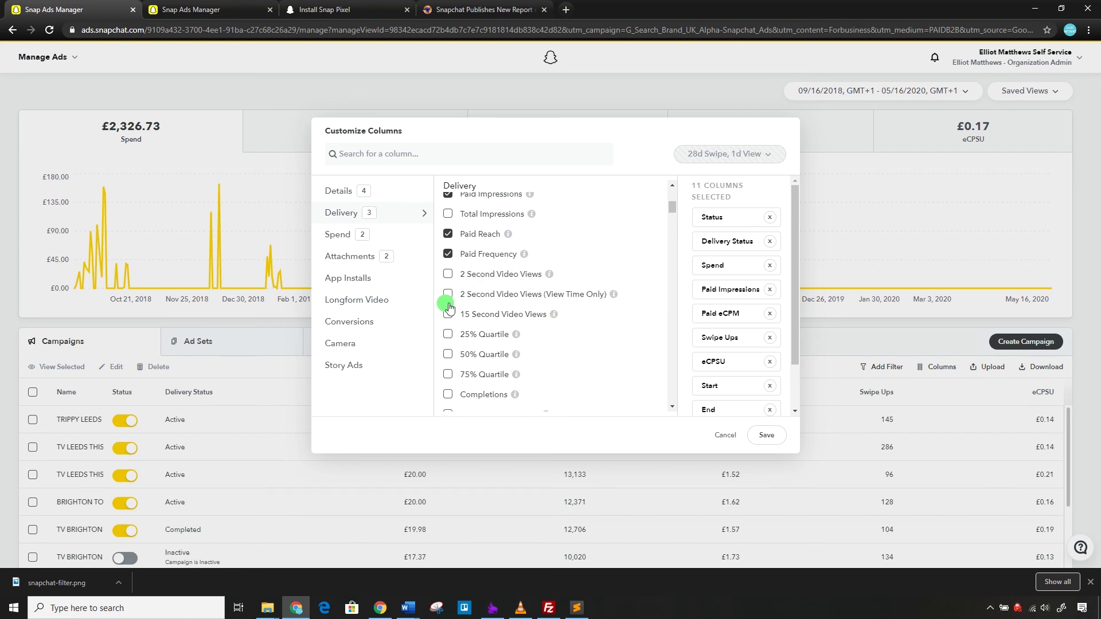
# Add the 50% Quartile, Completions and Average Screen Time columns, check the remaining column options, and save the column selection.
pyautogui.moveTo(517, 376)
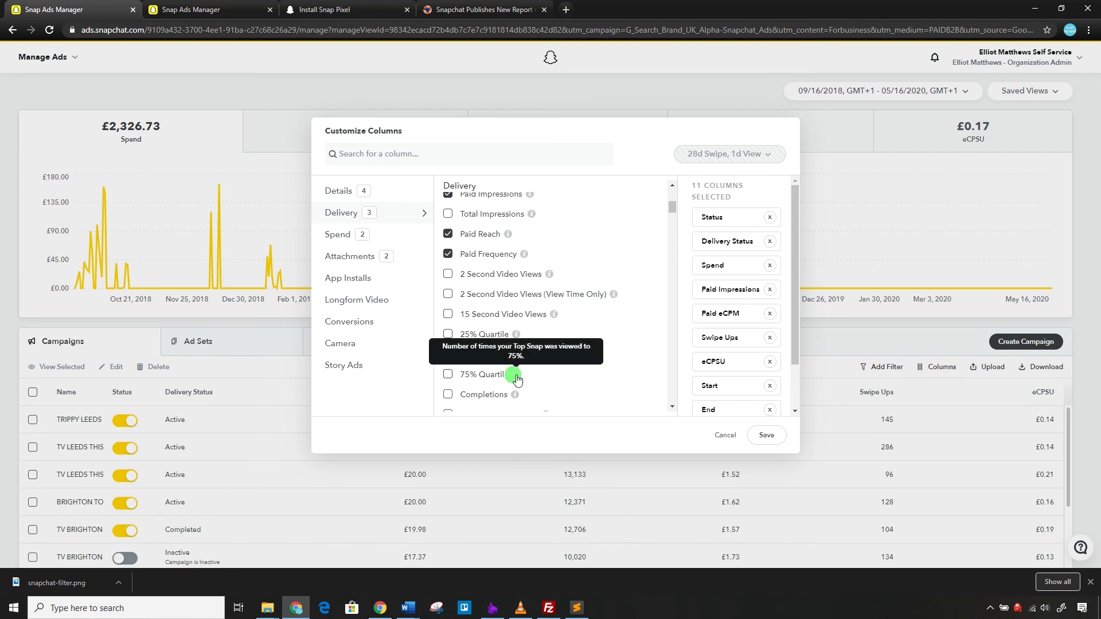
pyautogui.click(465, 360)
pyautogui.scroll(-2, 505, 356)
pyautogui.click(448, 280)
pyautogui.click(448, 300)
pyautogui.scroll(-2, 499, 339)
pyautogui.scroll(-1, 499, 330)
pyautogui.scroll(-8, 502, 328)
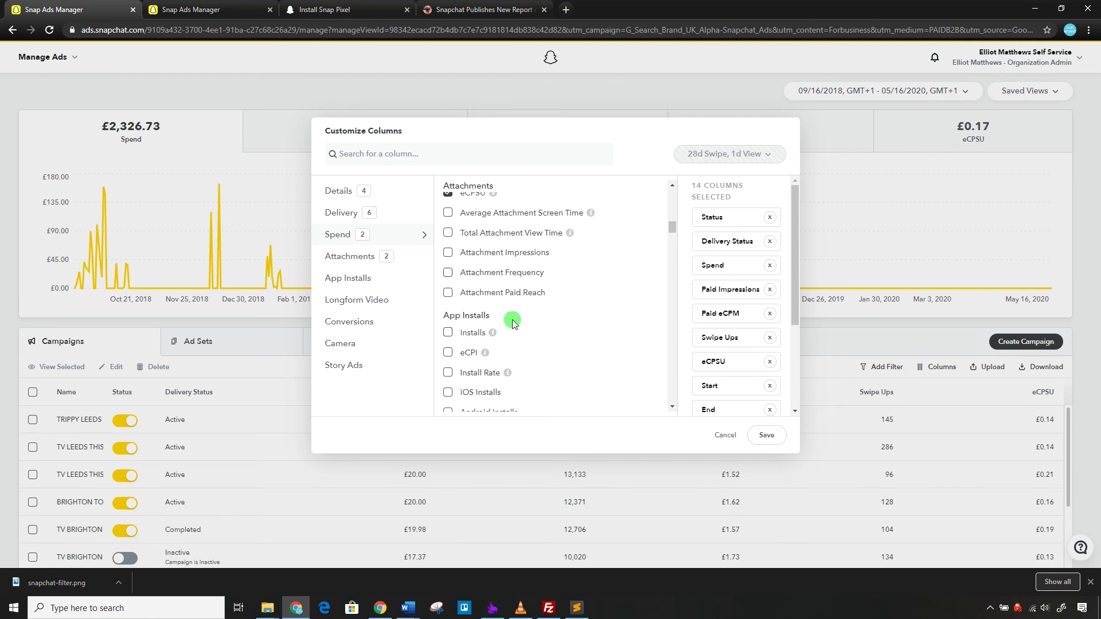
pyautogui.scroll(-2, 513, 324)
pyautogui.moveTo(672, 266); pyautogui.dragTo(672, 385)
pyautogui.moveTo(680, 308); pyautogui.dragTo(671, 172)
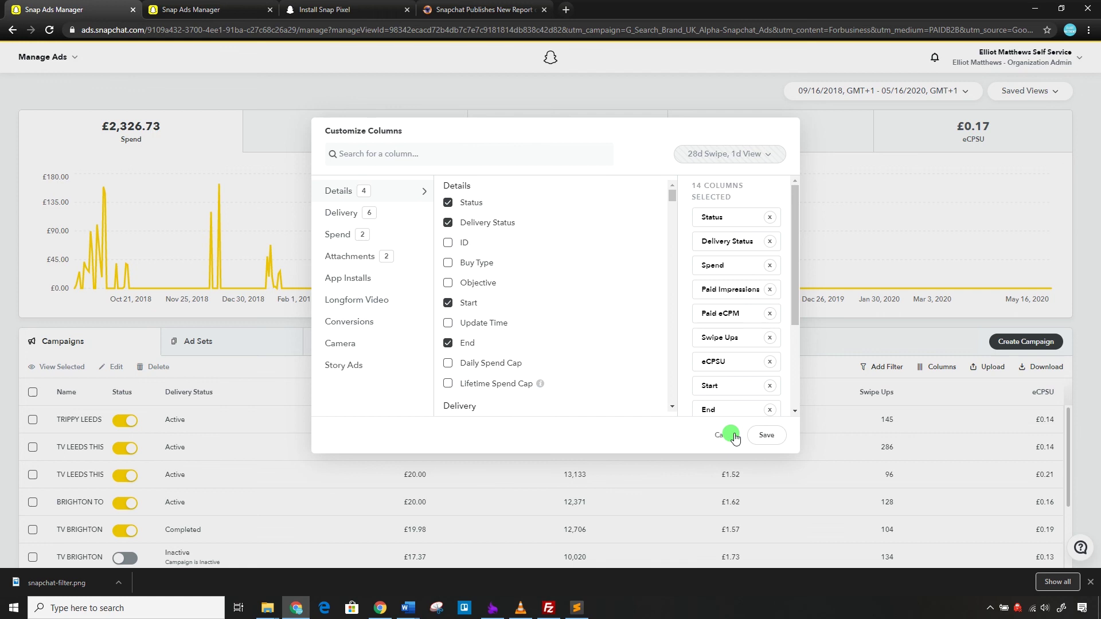
pyautogui.click(768, 434)
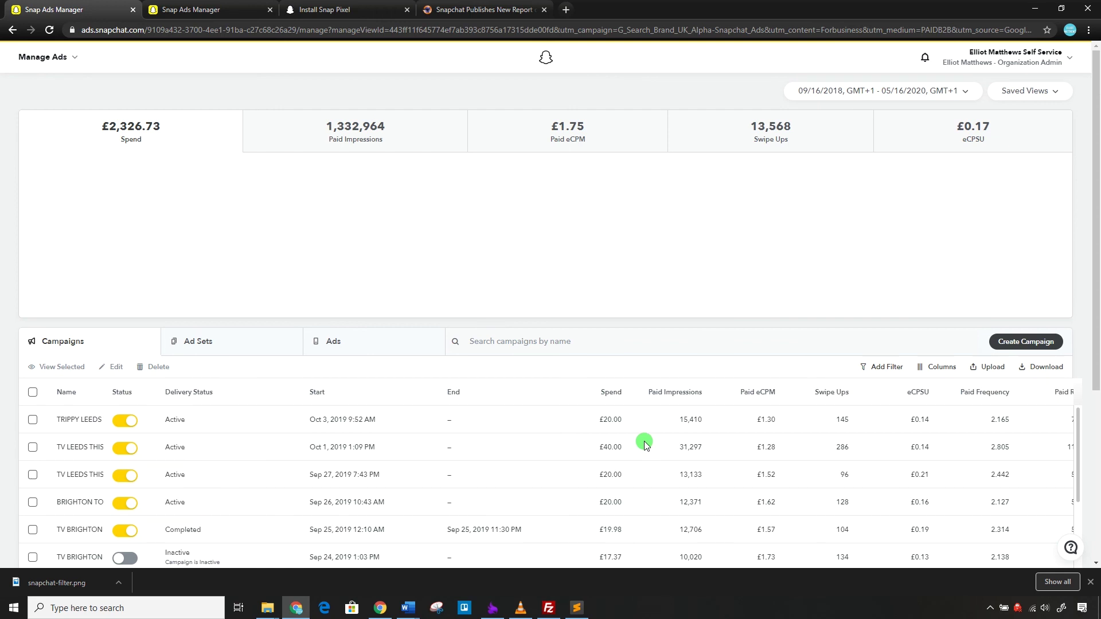
# Examine the added columns in the campaign table, from Start and End dates through to Average Screen Time.
pyautogui.scroll(-2, 643, 442)
pyautogui.hscroll(1, 631, 444)
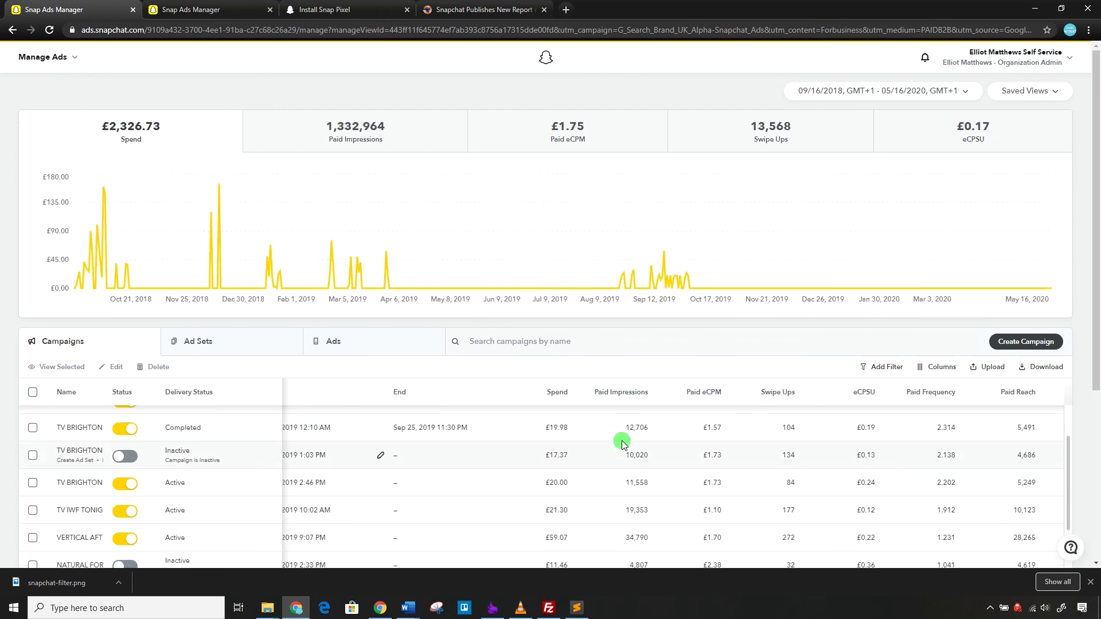
pyautogui.scroll(3, 623, 443)
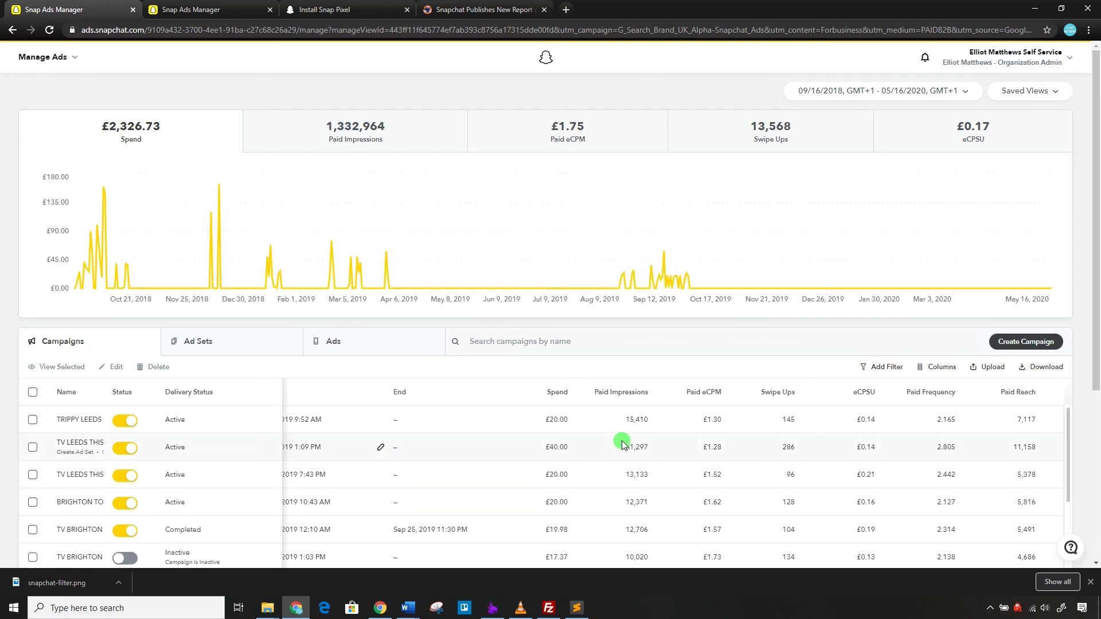
pyautogui.hscroll(3, 898, 472)
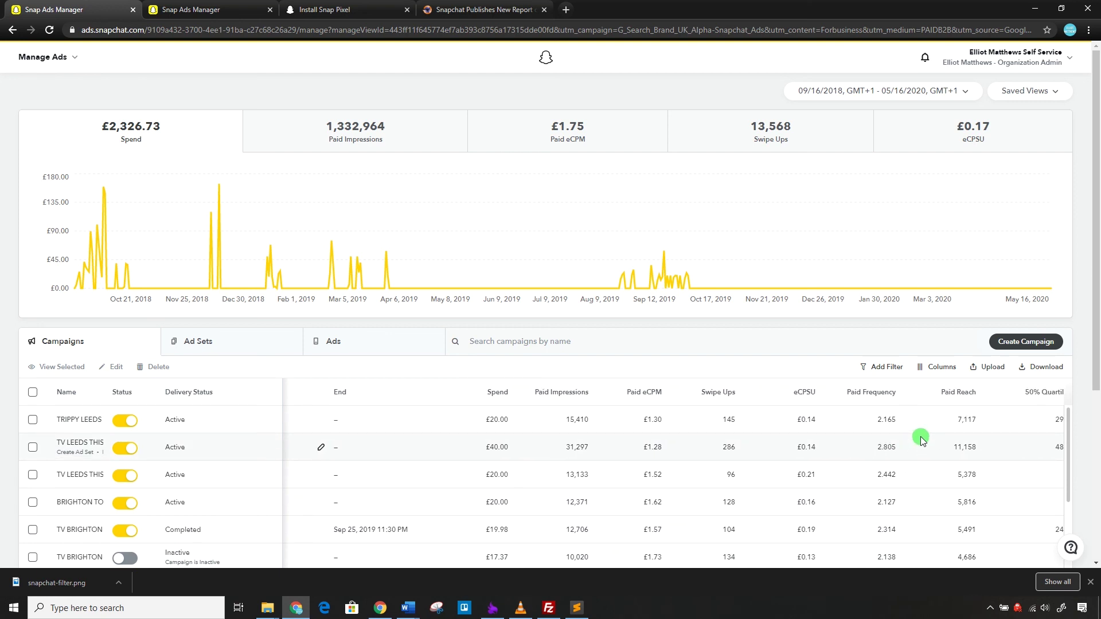
pyautogui.hscroll(4, 912, 439)
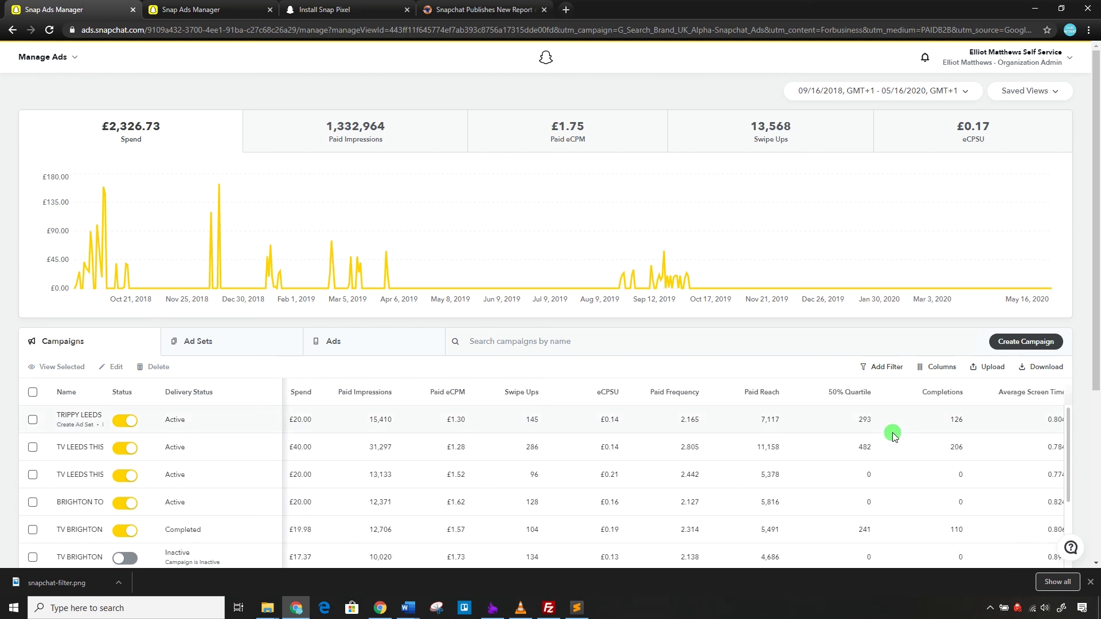
pyautogui.hscroll(-6, 894, 435)
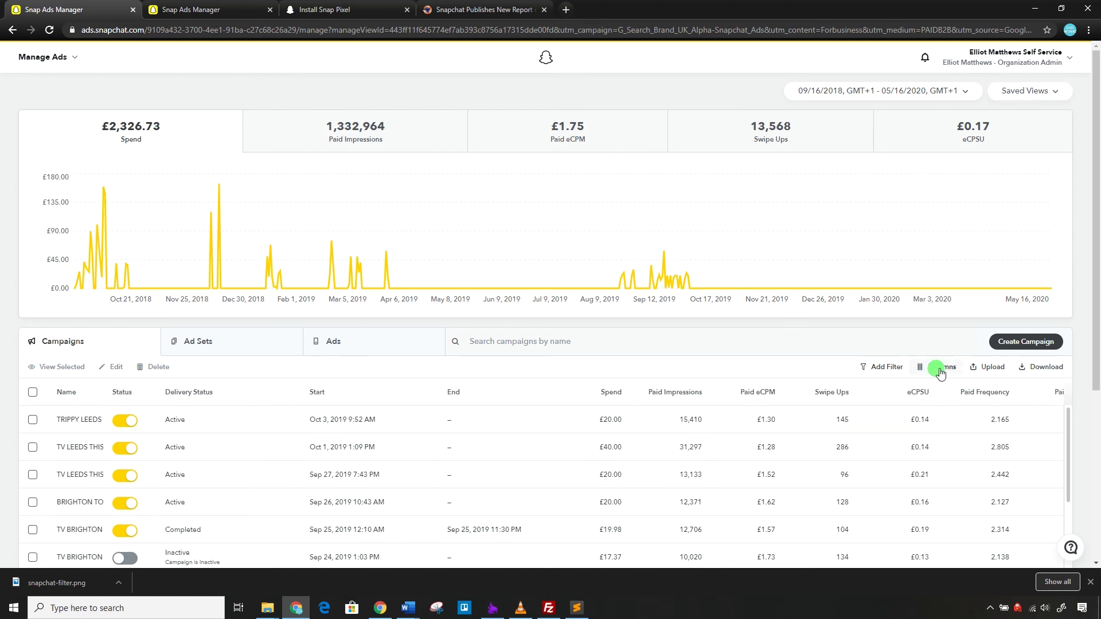
# Save the current Manage Ads view as a shared view named REP.
pyautogui.click(1017, 94)
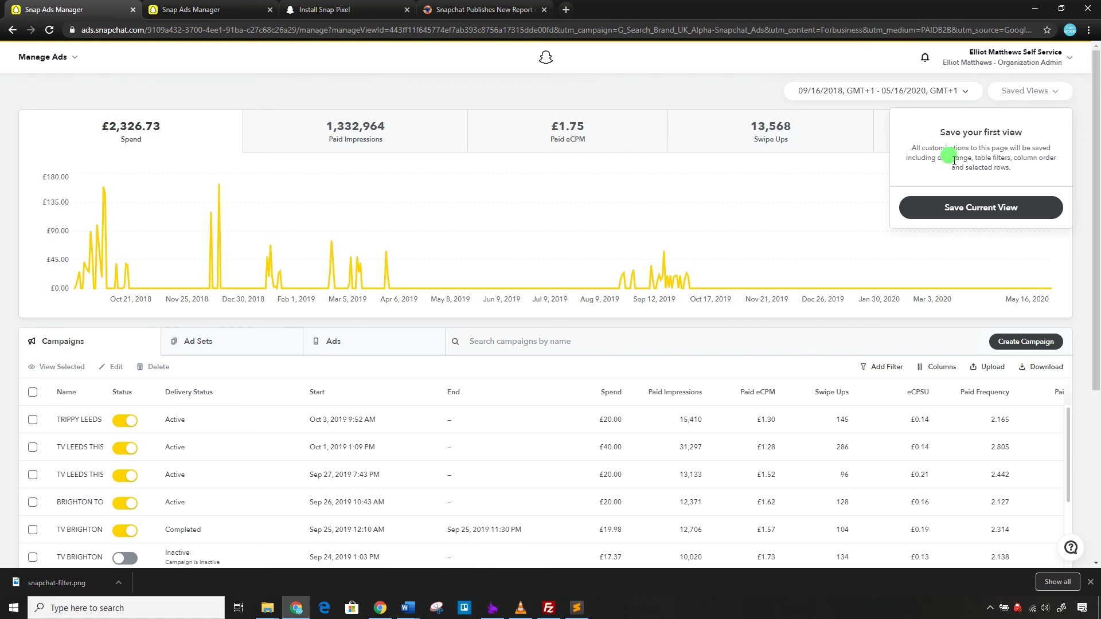
pyautogui.click(948, 207)
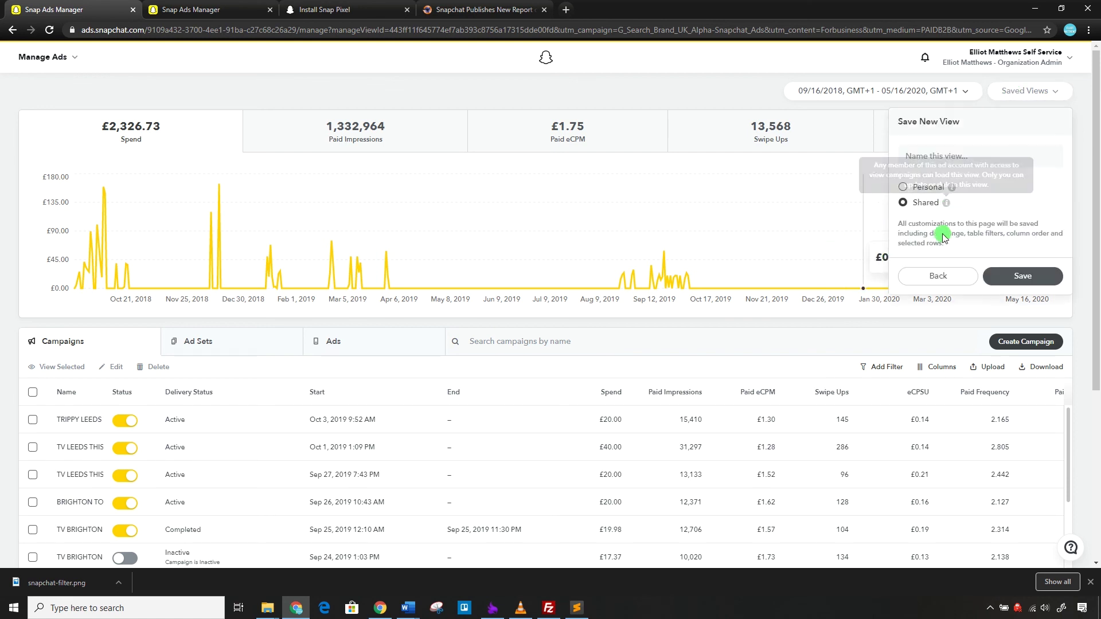
pyautogui.click(917, 155)
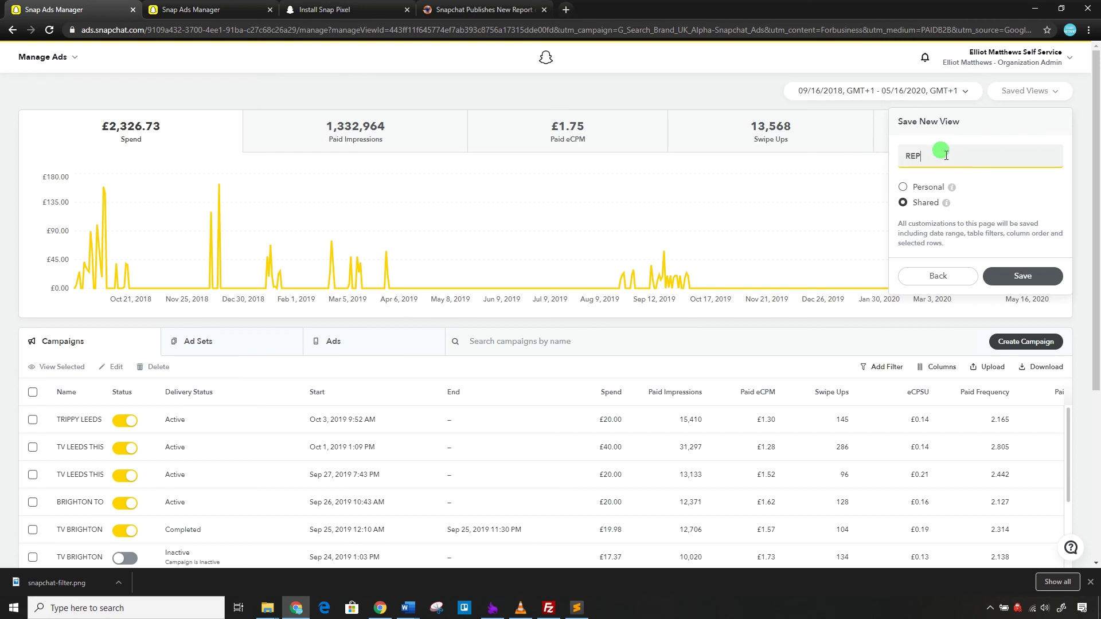
pyautogui.write('REP')
pyautogui.click(1003, 277)
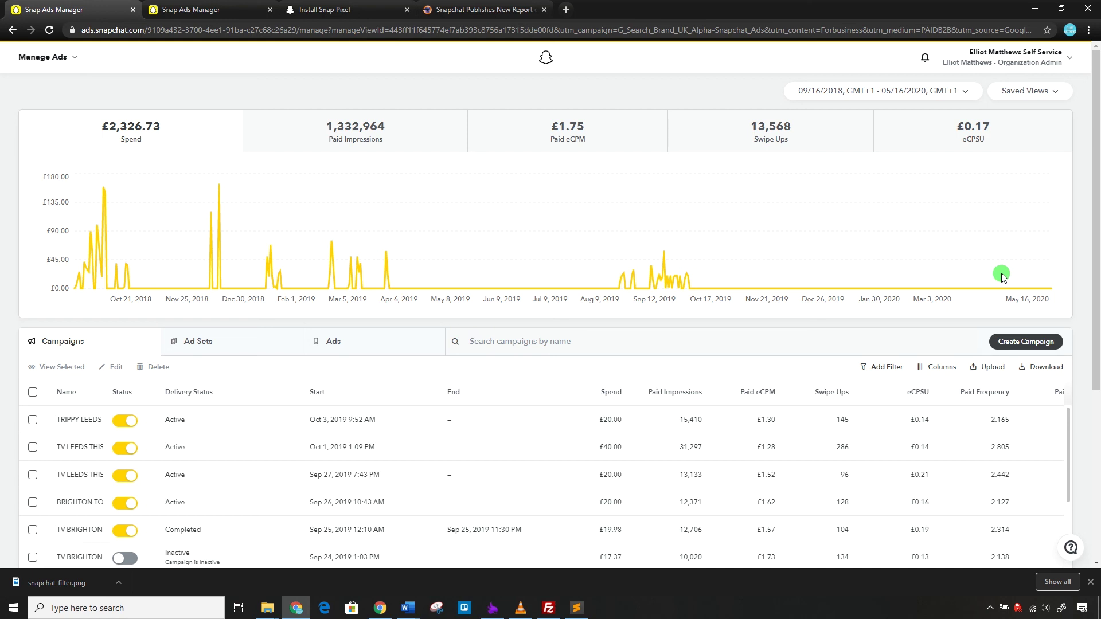
pyautogui.click(55, 58)
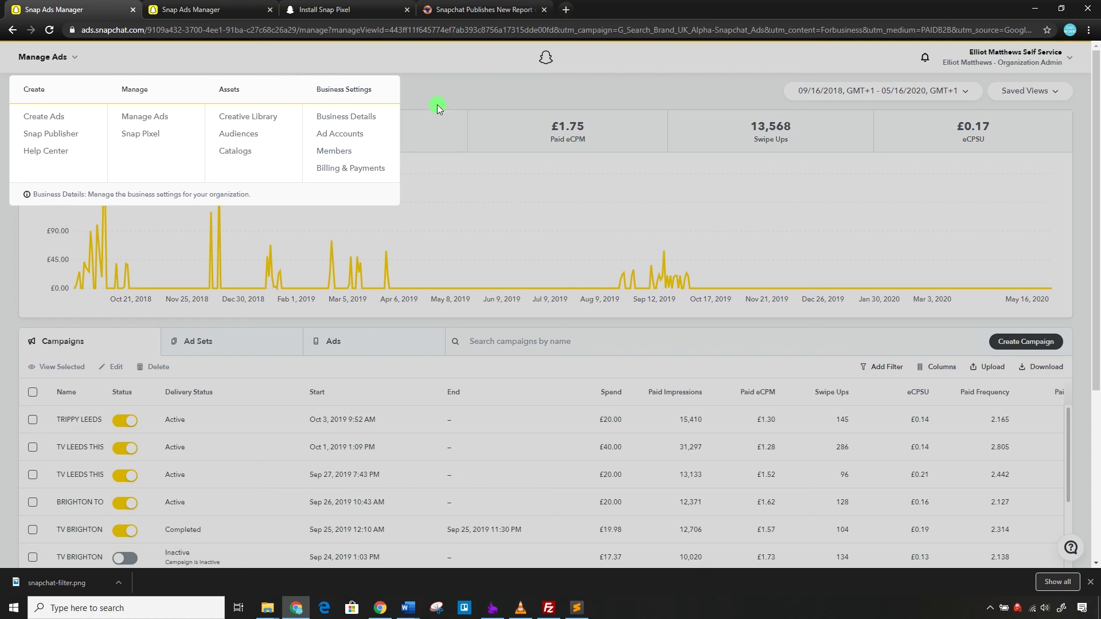
pyautogui.click(467, 98)
pyautogui.scroll(-3, 741, 468)
pyautogui.scroll(3, 741, 467)
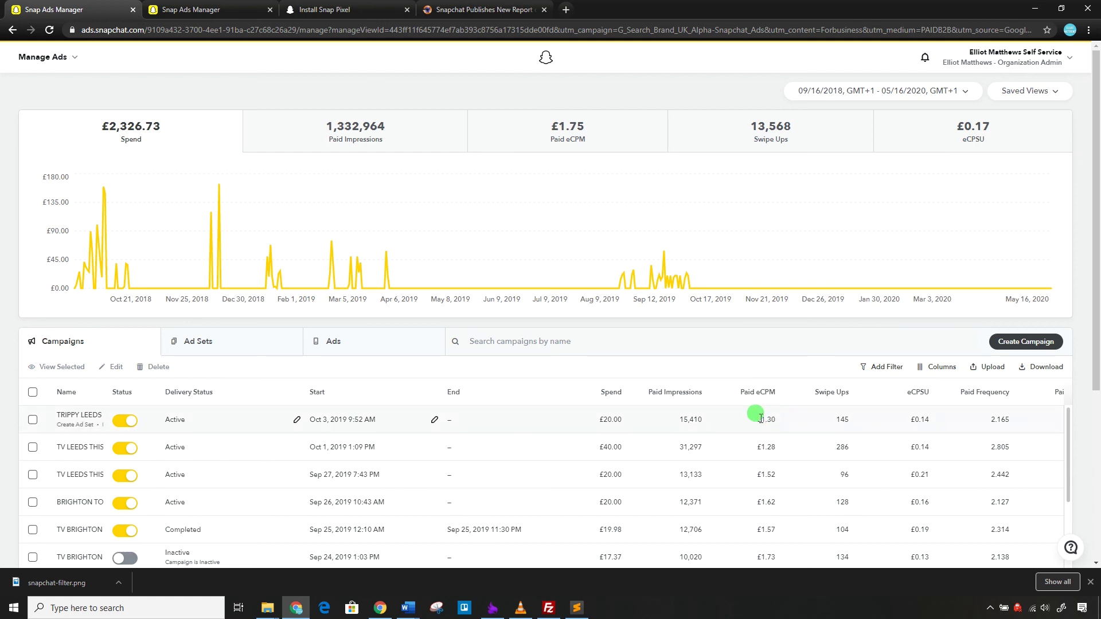
pyautogui.scroll(-4, 918, 425)
pyautogui.scroll(5, 987, 502)
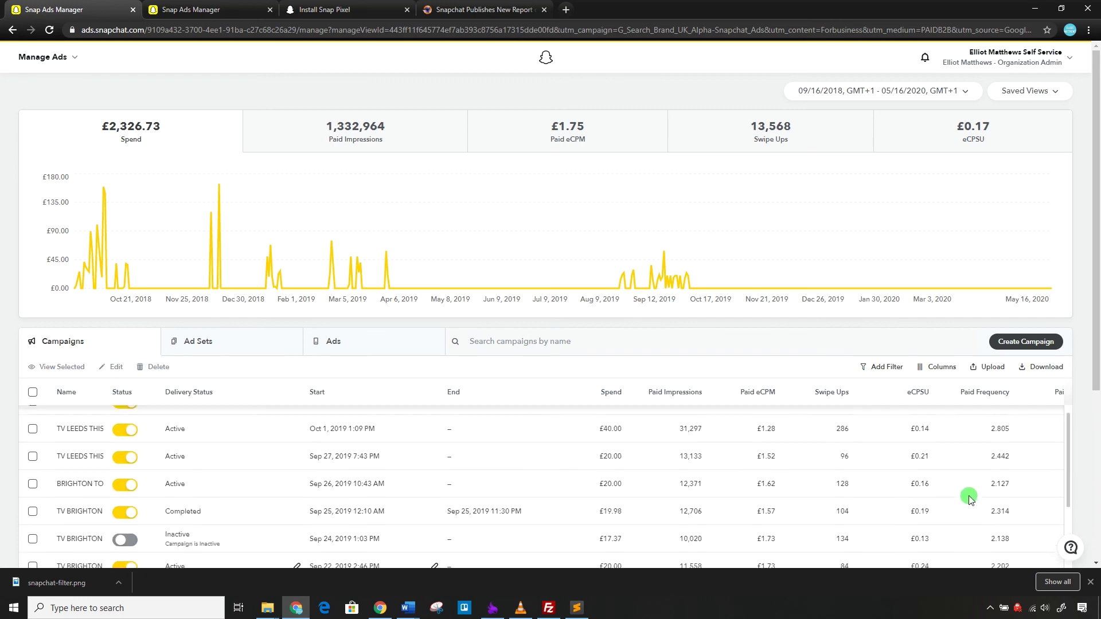
pyautogui.scroll(1, 969, 499)
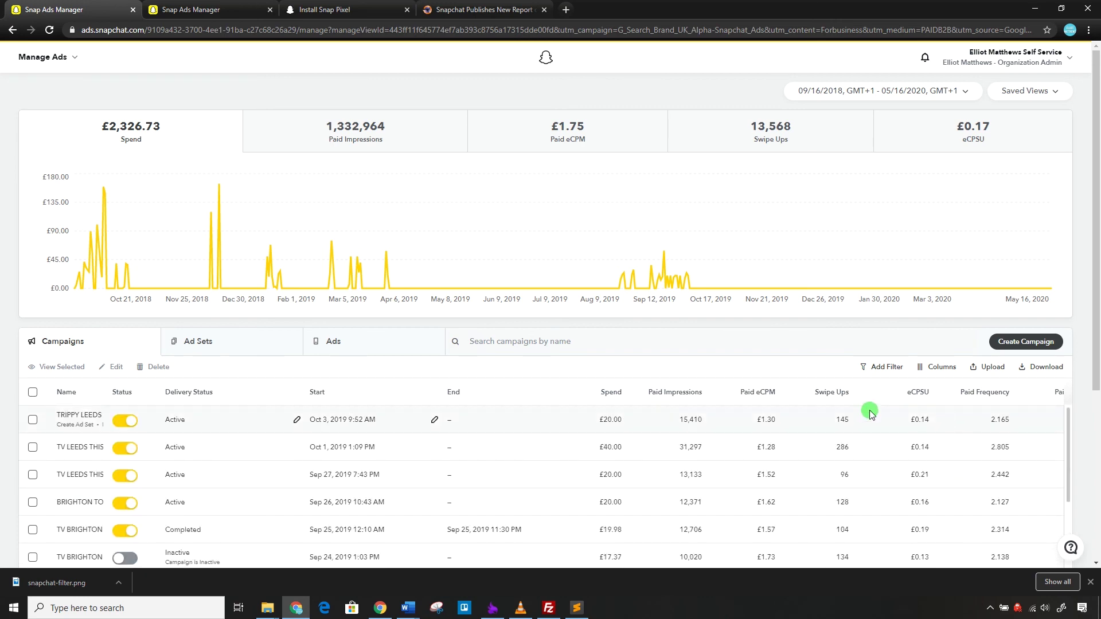